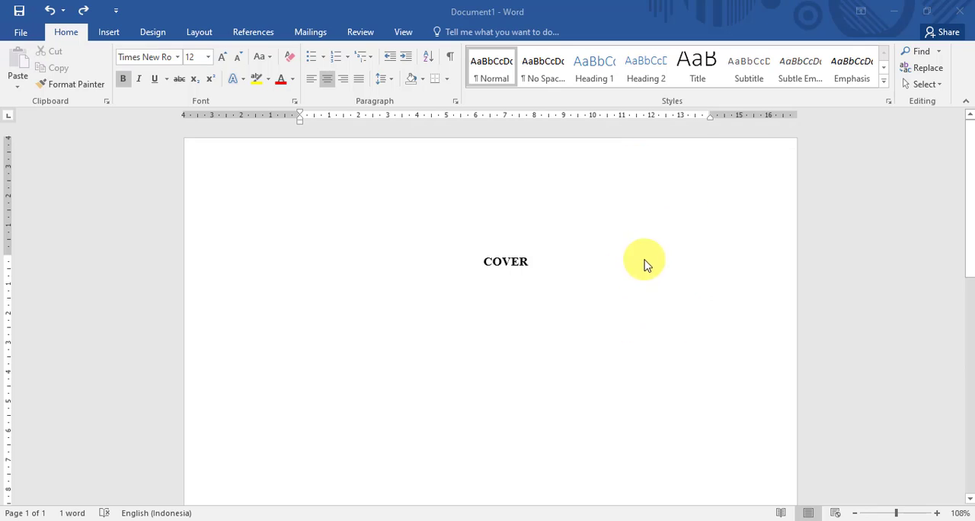
- Insert a next-page section break after the COVER heading and title the new page LEMBAR PENGESAHAN
{"action": "scroll", "coordinate": [645, 261], "scroll_direction": "down", "scroll_amount": 10}
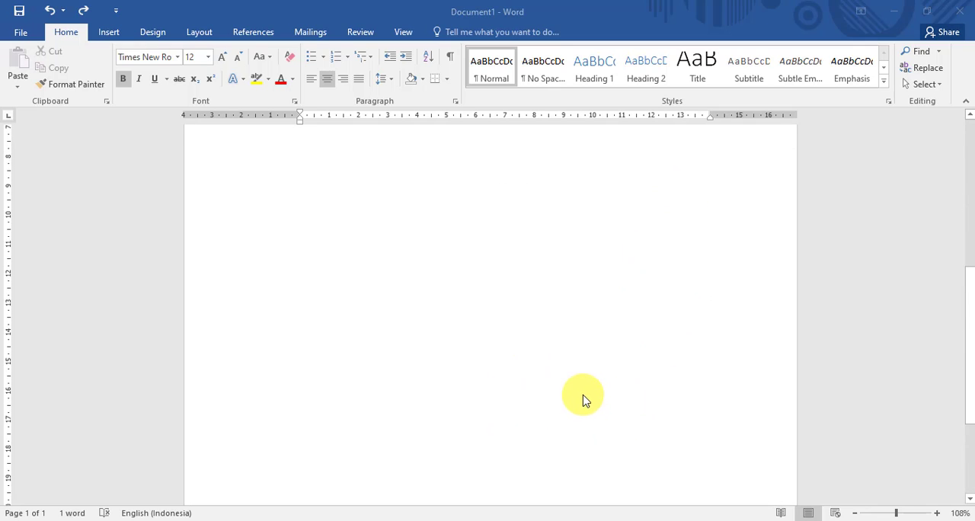
{"action": "scroll", "coordinate": [577, 374], "scroll_direction": "up", "scroll_amount": 10}
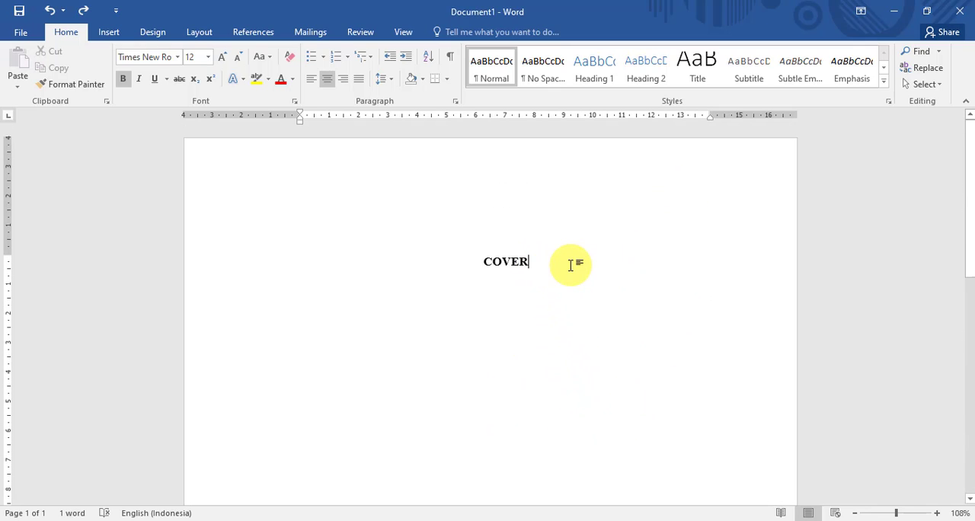
{"action": "left_click", "coordinate": [202, 32]}
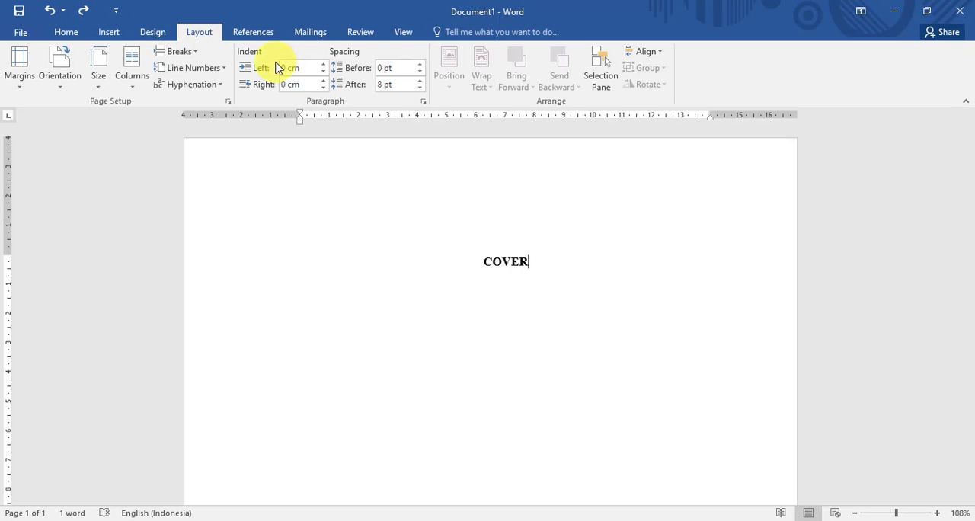
{"action": "left_click", "coordinate": [181, 51]}
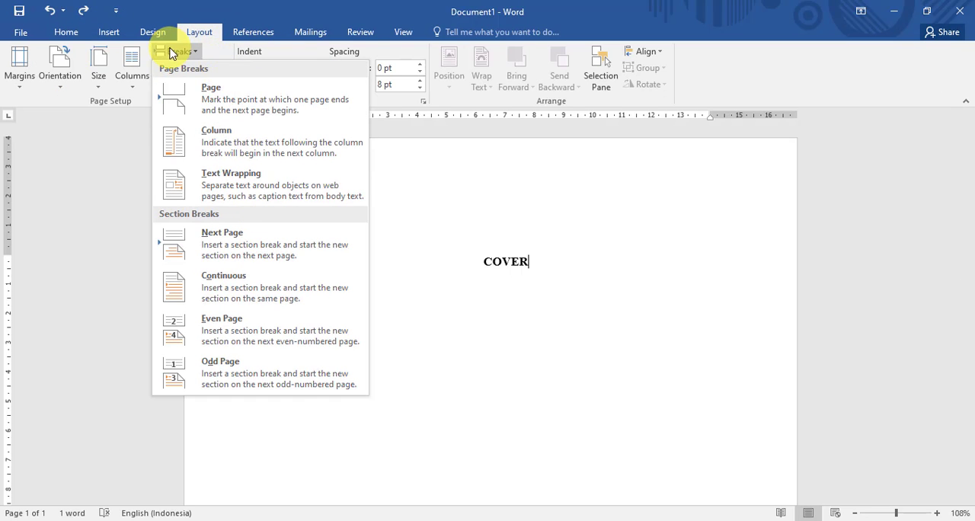
{"action": "left_click", "coordinate": [271, 246]}
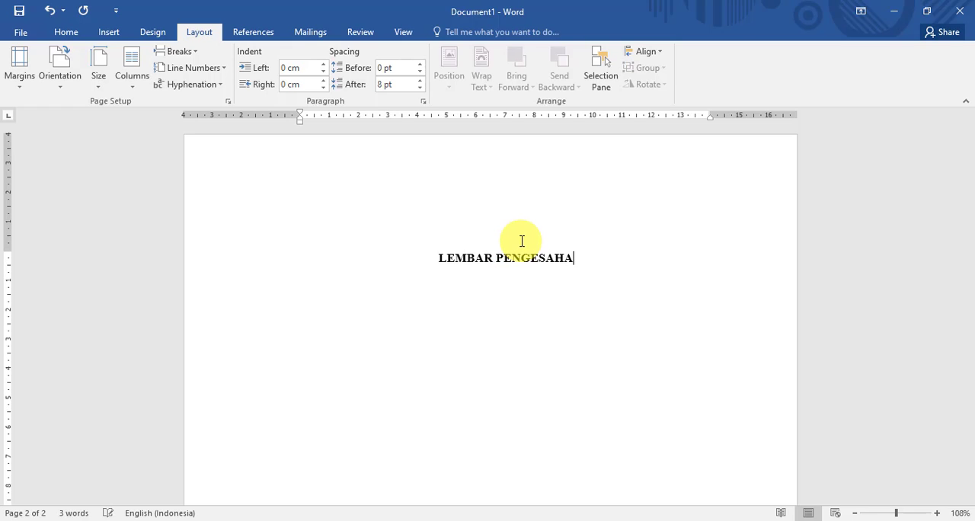
- Open the section 2 footer for editing and set its page number format to i, ii, iii, starting at i
{"action": "scroll", "coordinate": [522, 240], "scroll_direction": "down", "scroll_amount": 5}
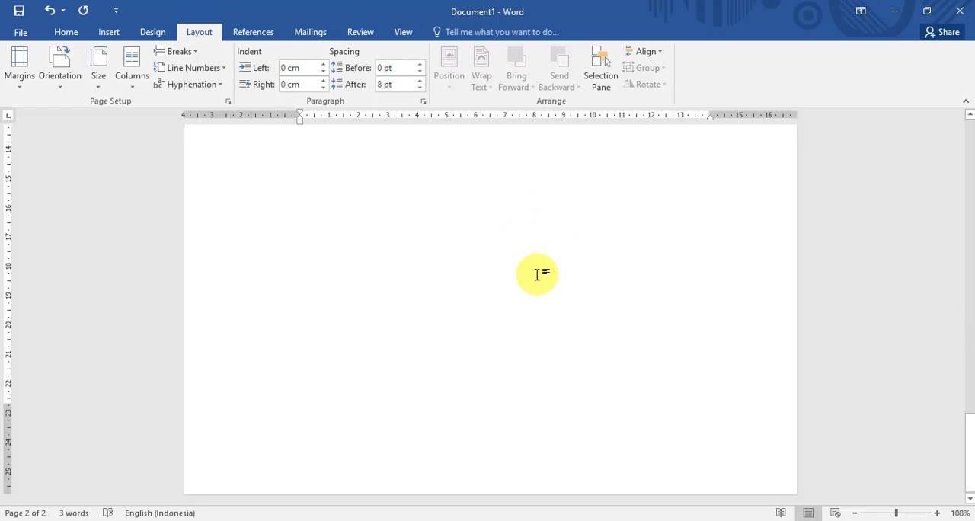
{"action": "double_click", "coordinate": [505, 452]}
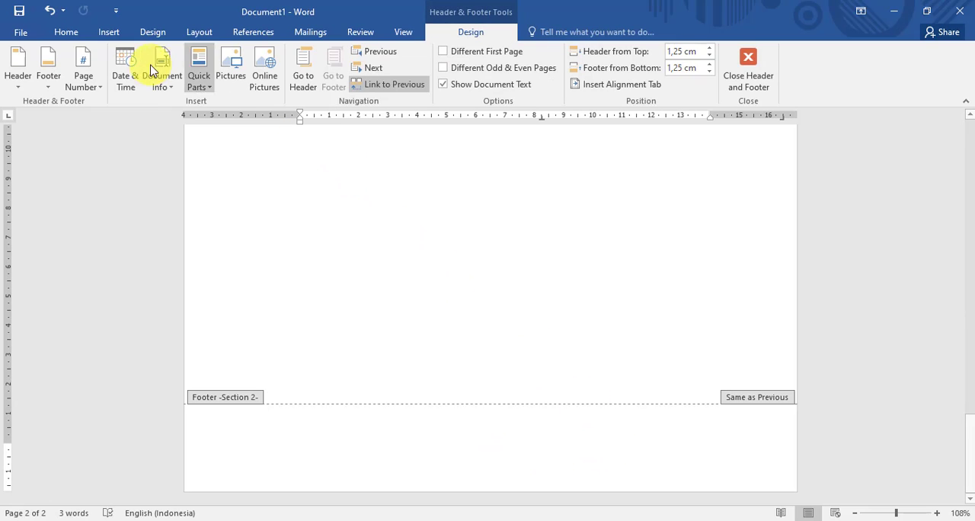
{"action": "left_click", "coordinate": [87, 85]}
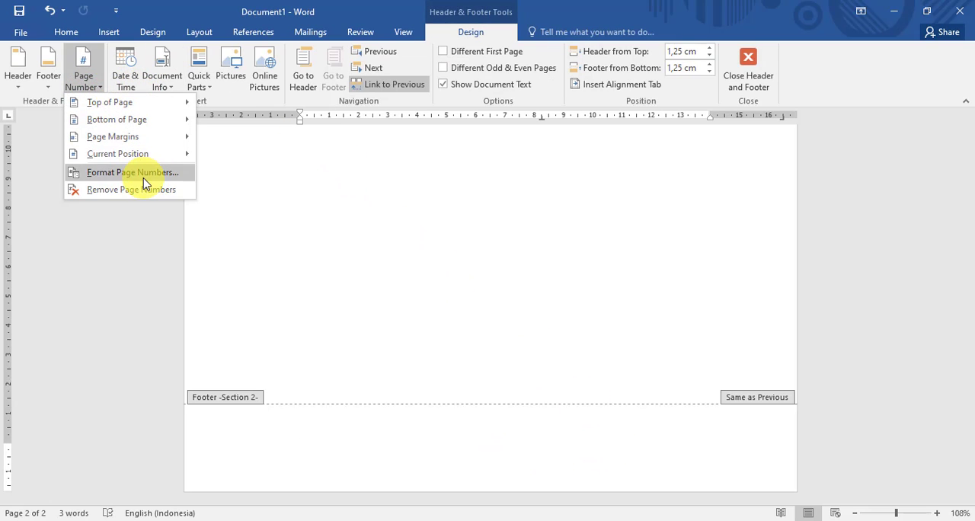
{"action": "left_click", "coordinate": [174, 172]}
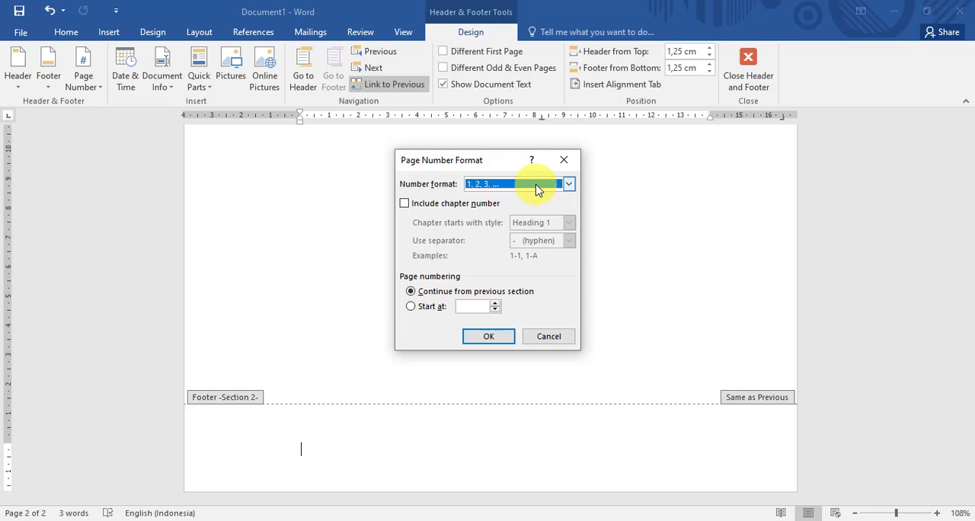
{"action": "left_click", "coordinate": [537, 190]}
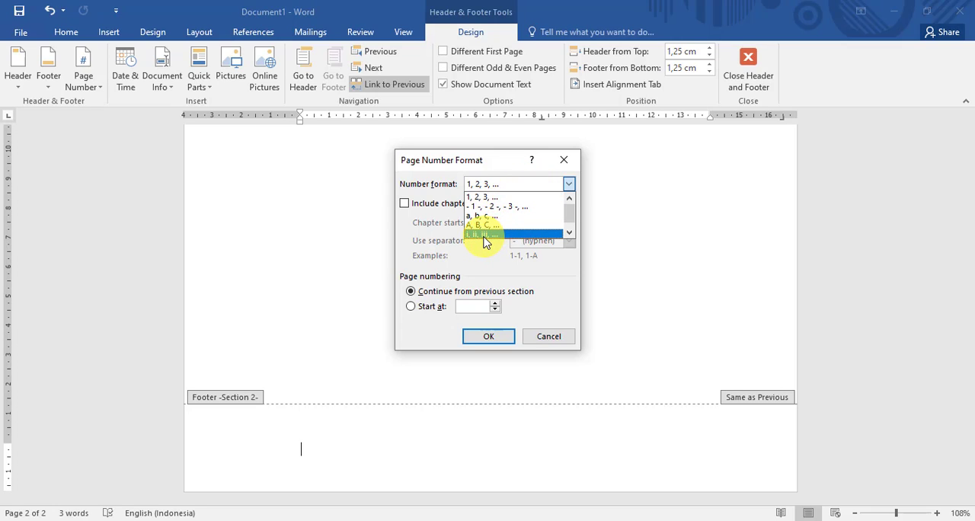
{"action": "left_click", "coordinate": [480, 236]}
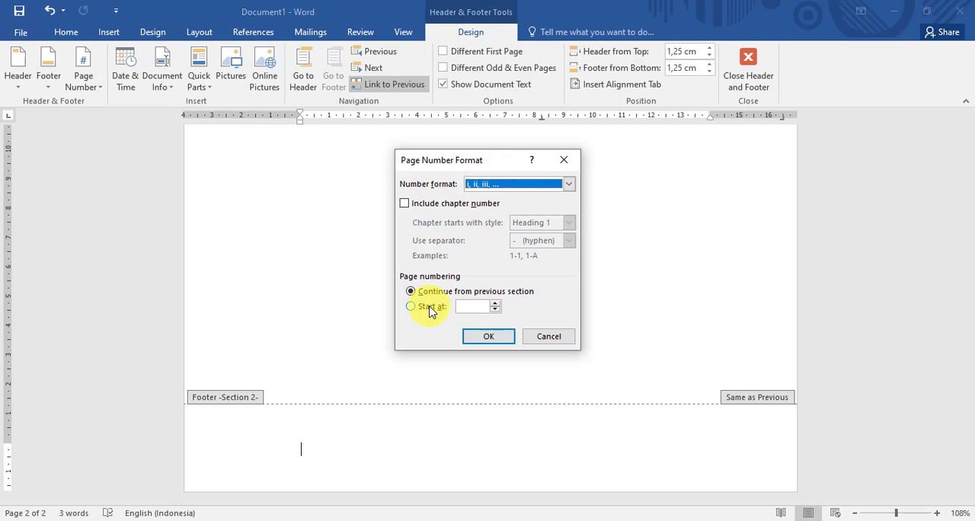
{"action": "left_click", "coordinate": [492, 346]}
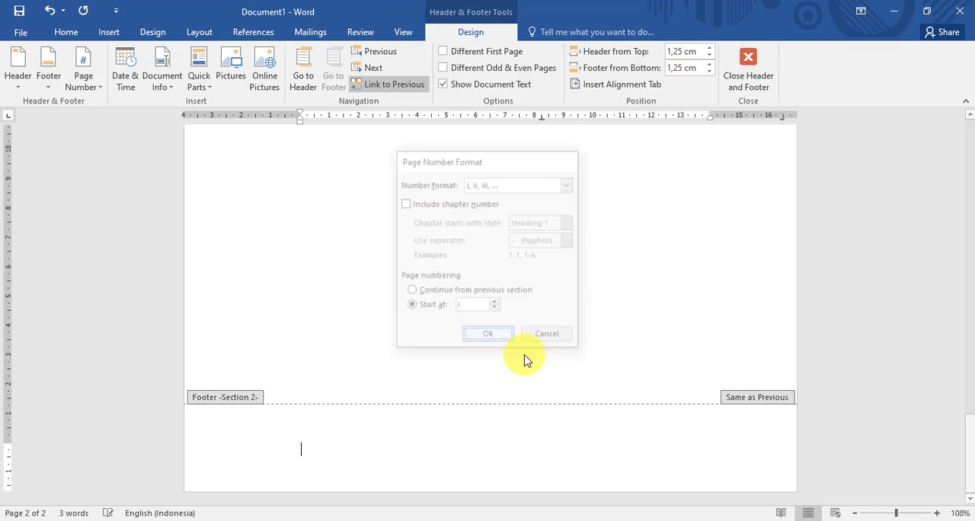
- Insert a Plain Number 2 page number at the bottom of the page in the footer
{"action": "left_click", "coordinate": [80, 76]}
{"action": "mouse_move", "coordinate": [125, 122]}
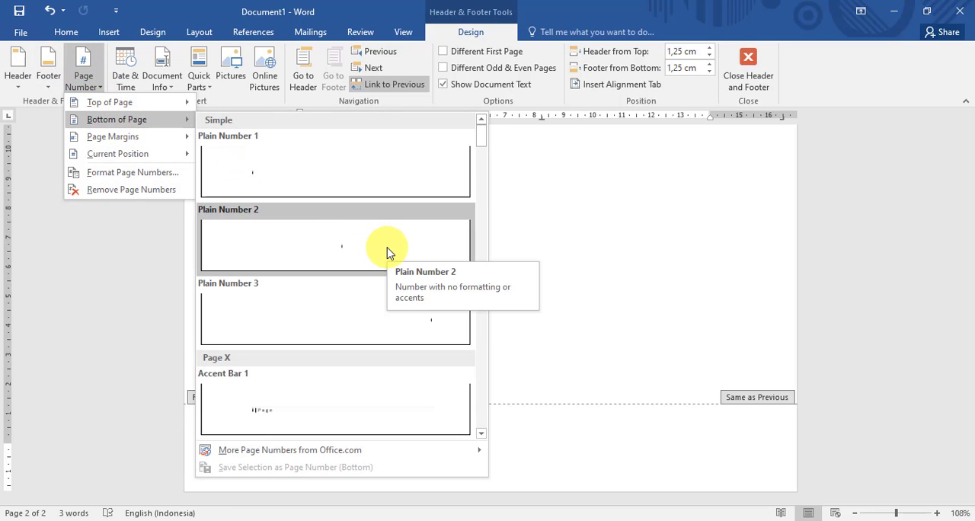
{"action": "left_click", "coordinate": [339, 249]}
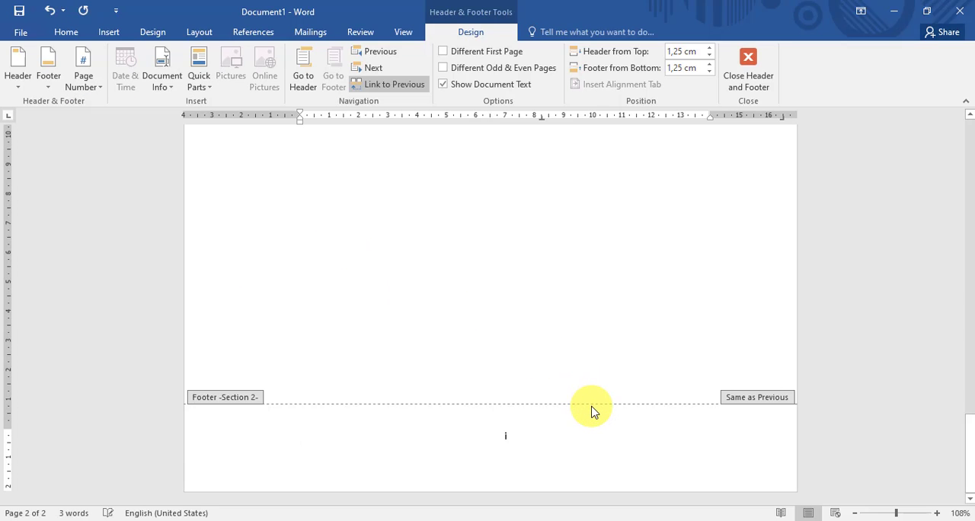
- Unlink the section 2 footer from the previous section
{"action": "scroll", "coordinate": [592, 407], "scroll_direction": "down", "scroll_amount": 3}
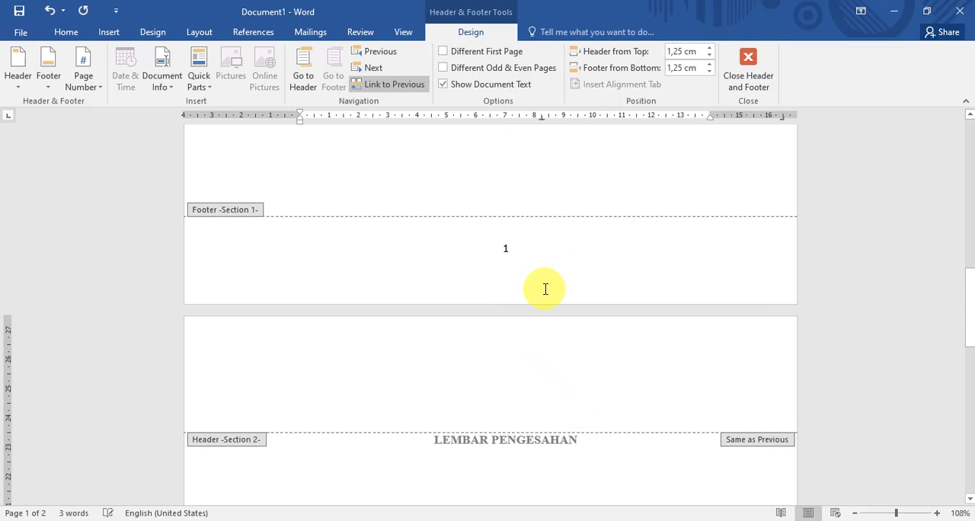
{"action": "scroll", "coordinate": [541, 286], "scroll_direction": "up", "scroll_amount": 1}
{"action": "scroll", "coordinate": [522, 276], "scroll_direction": "down", "scroll_amount": 4}
{"action": "scroll", "coordinate": [522, 227], "scroll_direction": "up", "scroll_amount": 3}
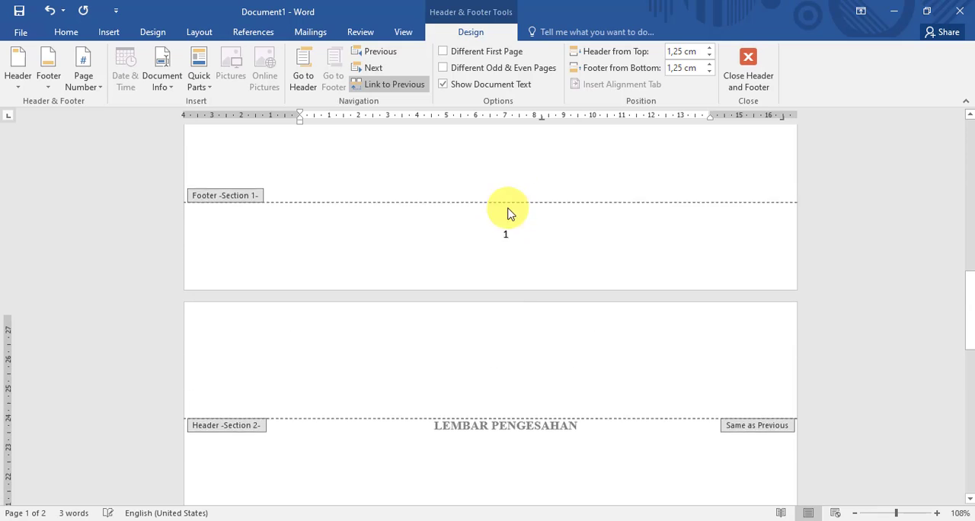
{"action": "scroll", "coordinate": [521, 246], "scroll_direction": "down", "scroll_amount": 8}
{"action": "scroll", "coordinate": [596, 299], "scroll_direction": "down", "scroll_amount": 3}
{"action": "left_click", "coordinate": [508, 434]}
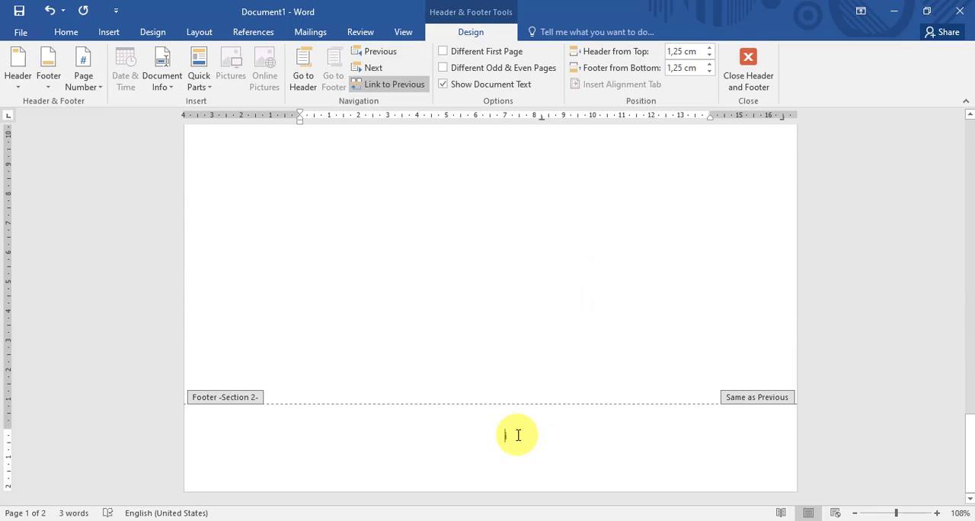
{"action": "left_click", "coordinate": [383, 85]}
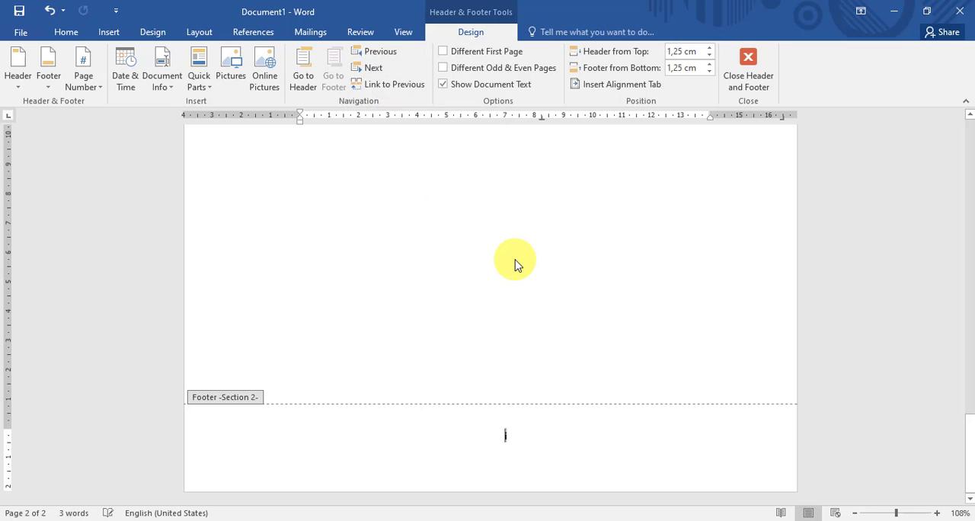
- Delete the page number from the cover page's section 1 footer and leave footer editing
{"action": "scroll", "coordinate": [516, 263], "scroll_direction": "up", "scroll_amount": 8}
{"action": "left_click", "coordinate": [533, 192]}
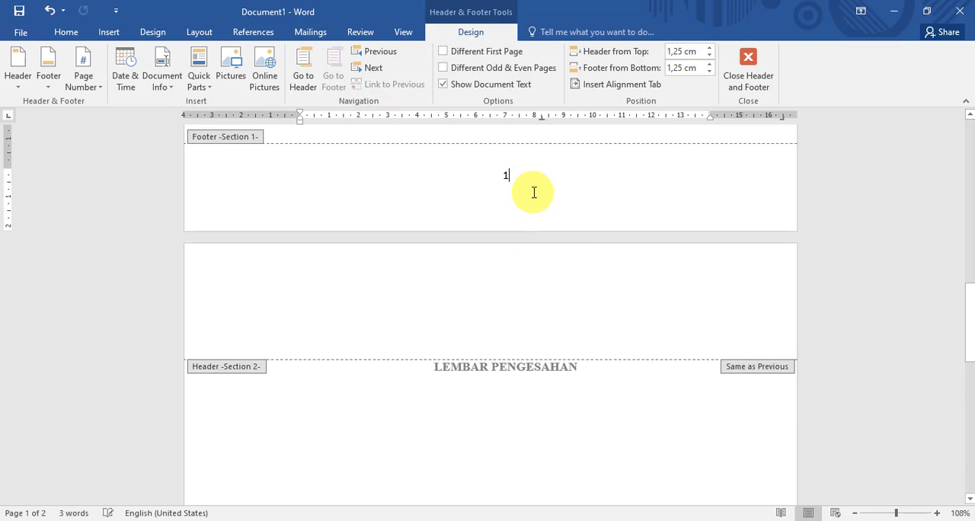
{"action": "scroll", "coordinate": [534, 192], "scroll_direction": "up", "scroll_amount": 10}
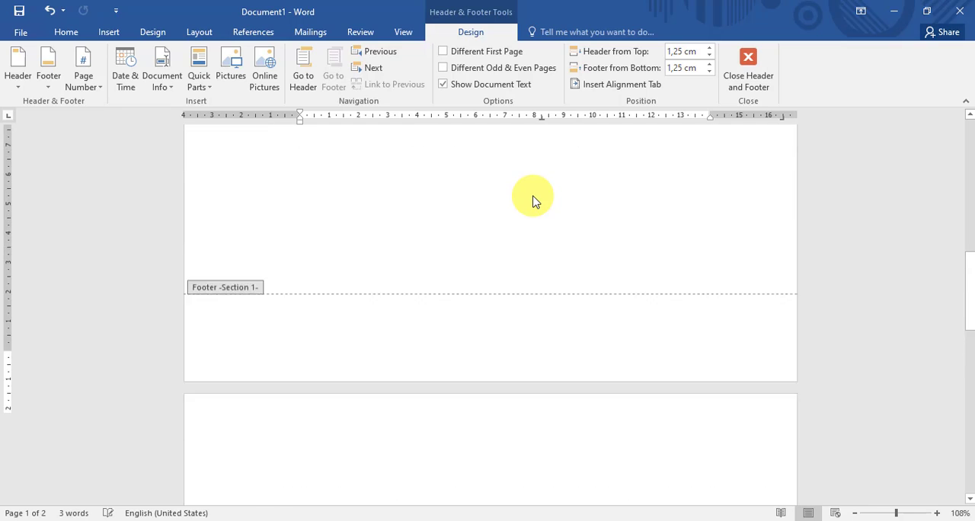
{"action": "scroll", "coordinate": [533, 197], "scroll_direction": "down", "scroll_amount": 6}
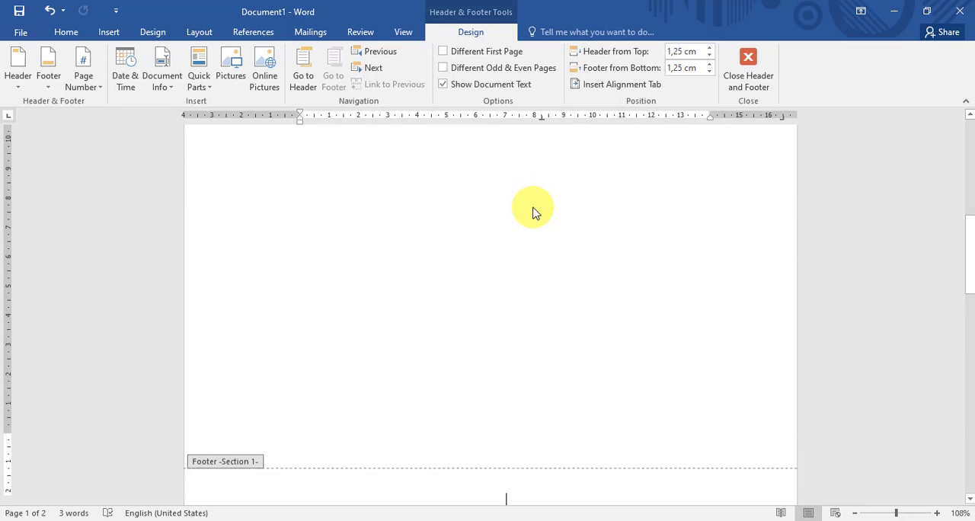
{"action": "scroll", "coordinate": [535, 214], "scroll_direction": "down", "scroll_amount": 10}
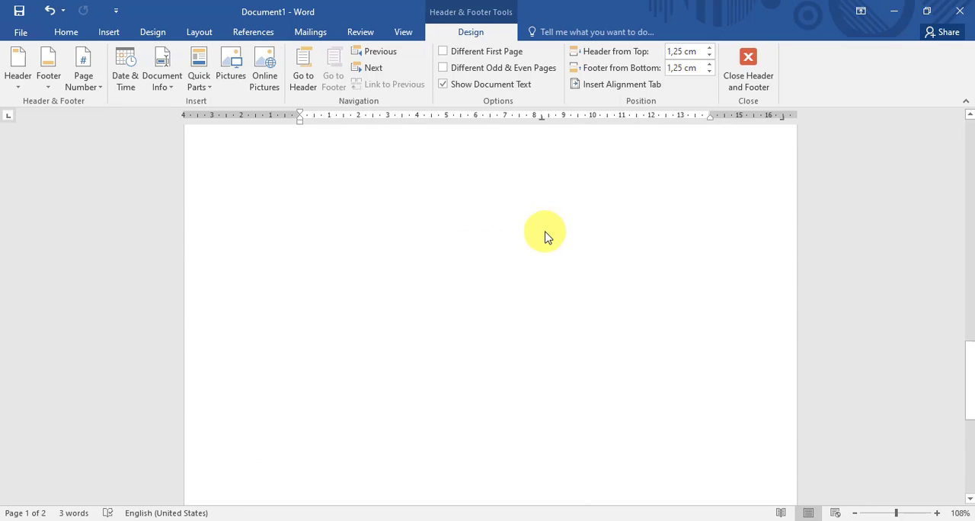
{"action": "scroll", "coordinate": [555, 262], "scroll_direction": "up", "scroll_amount": 2}
{"action": "left_click", "coordinate": [743, 80]}
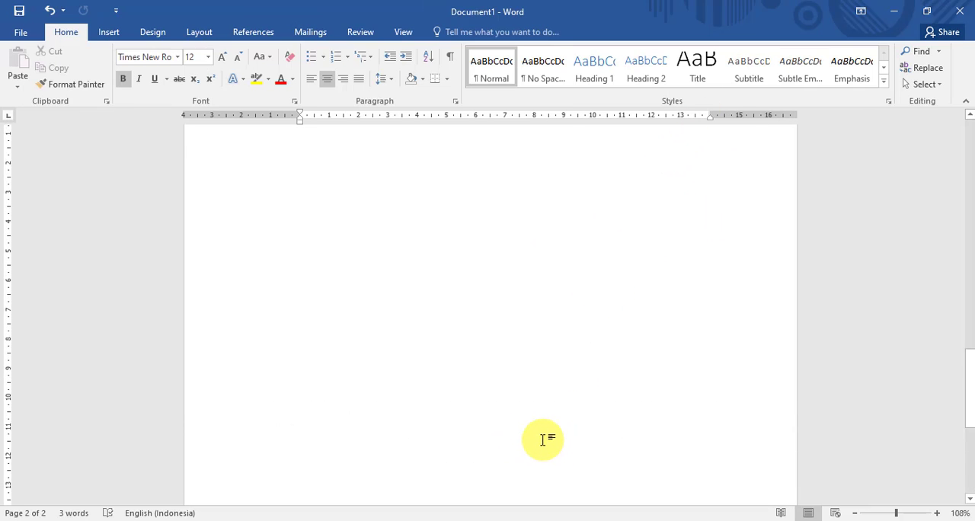
{"action": "scroll", "coordinate": [544, 441], "scroll_direction": "up", "scroll_amount": 15}
{"action": "scroll", "coordinate": [548, 379], "scroll_direction": "down", "scroll_amount": 5}
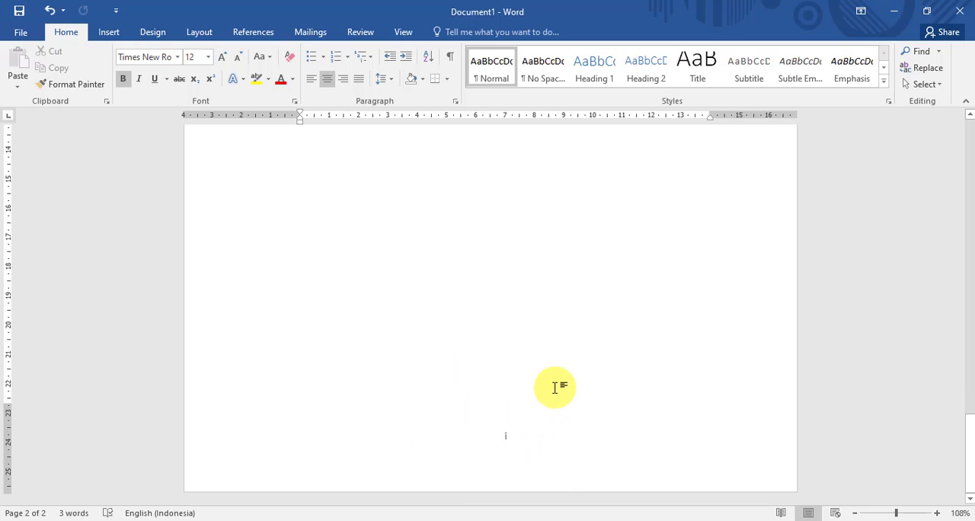
{"action": "scroll", "coordinate": [557, 385], "scroll_direction": "down", "scroll_amount": 5}
{"action": "scroll", "coordinate": [557, 385], "scroll_direction": "up", "scroll_amount": 10}
{"action": "scroll", "coordinate": [492, 218], "scroll_direction": "up", "scroll_amount": 5}
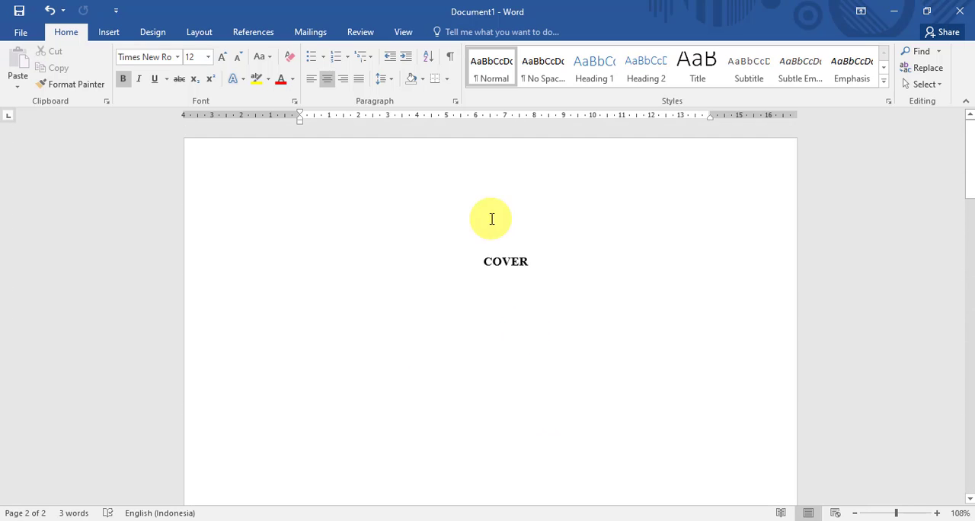
- Insert a page break after the LEMBAR PENGESAHAN heading to add a new page in the same section
{"action": "scroll", "coordinate": [539, 248], "scroll_direction": "down", "scroll_amount": 15}
{"action": "left_click", "coordinate": [585, 163]}
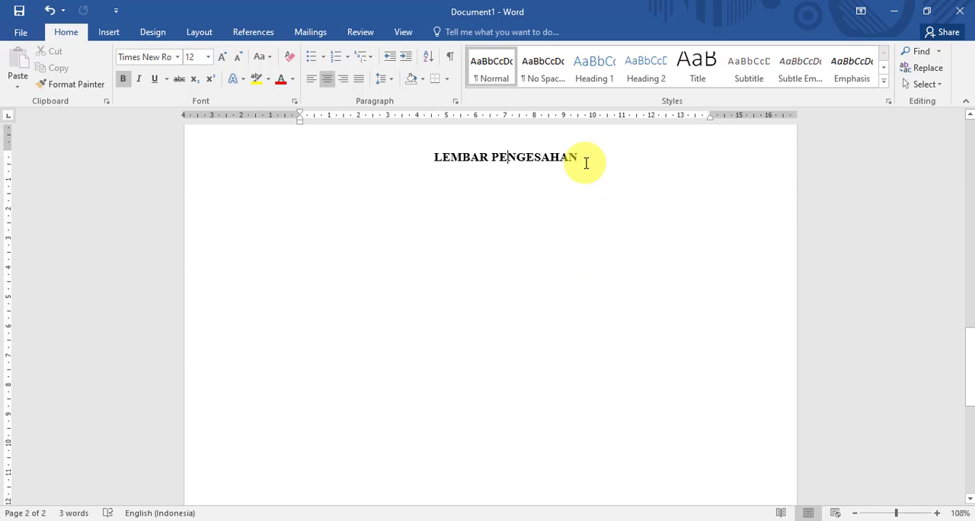
{"action": "scroll", "coordinate": [544, 233], "scroll_direction": "down", "scroll_amount": 3}
{"action": "scroll", "coordinate": [570, 244], "scroll_direction": "down", "scroll_amount": 5}
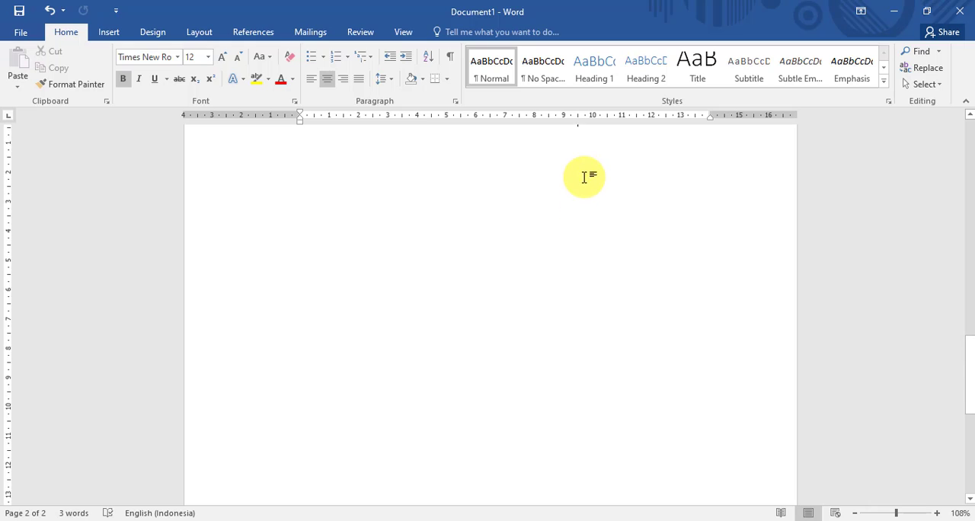
{"action": "scroll", "coordinate": [579, 183], "scroll_direction": "up", "scroll_amount": 5}
{"action": "left_click", "coordinate": [206, 34]}
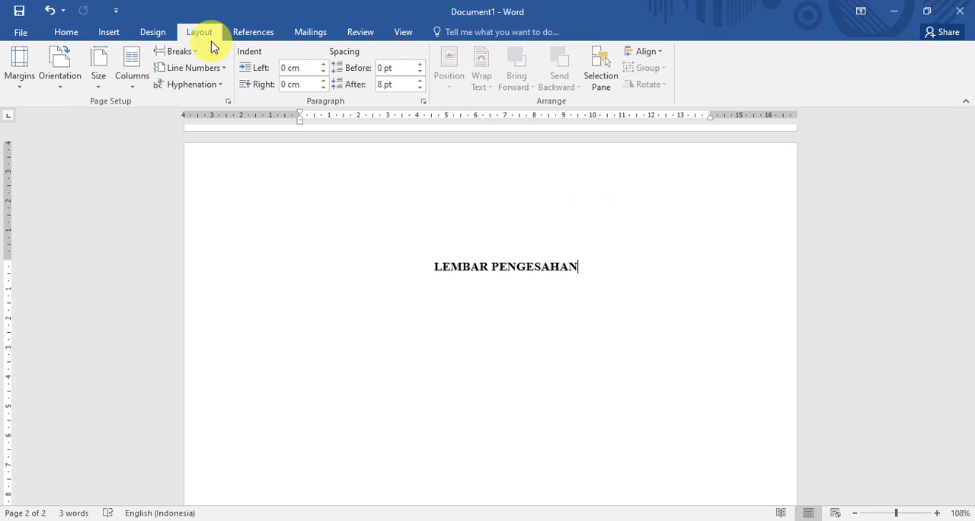
{"action": "left_click", "coordinate": [183, 52]}
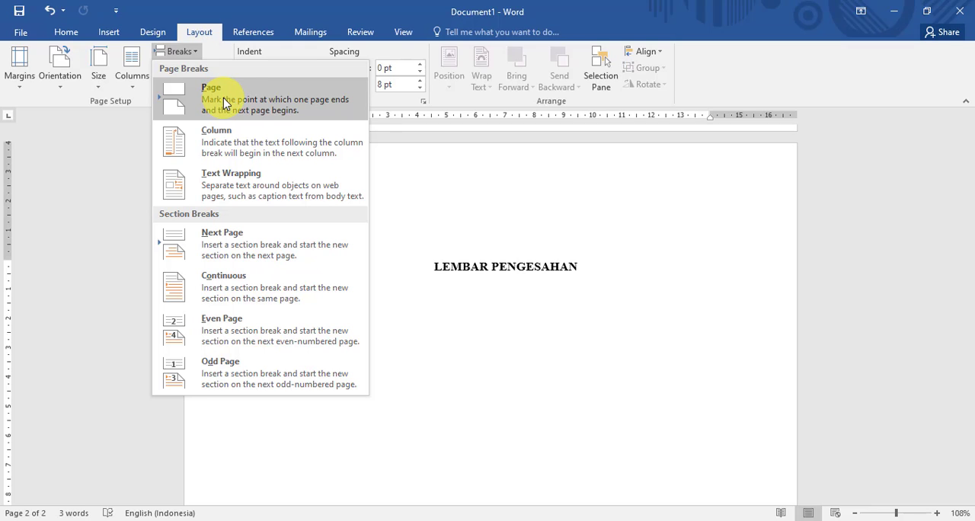
{"action": "left_click", "coordinate": [242, 99]}
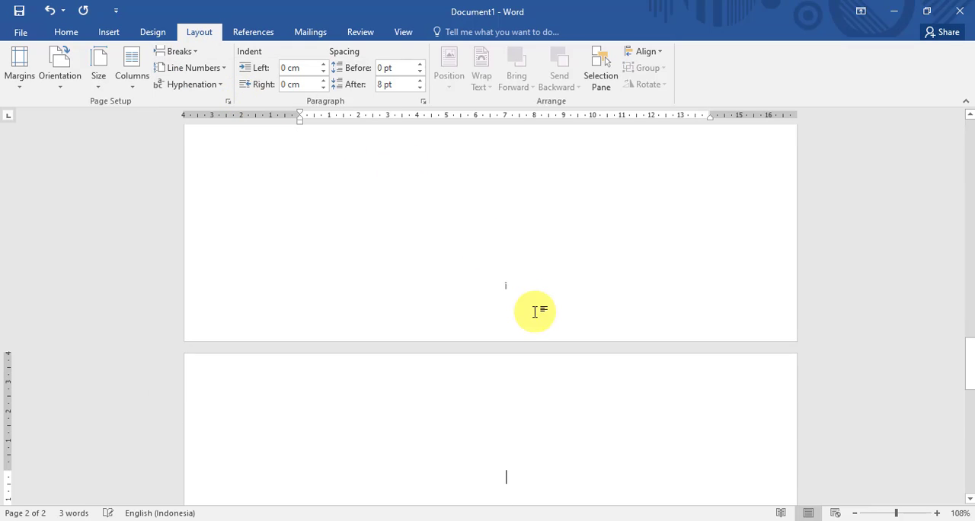
{"action": "key", "text": "ctrl+Return"}
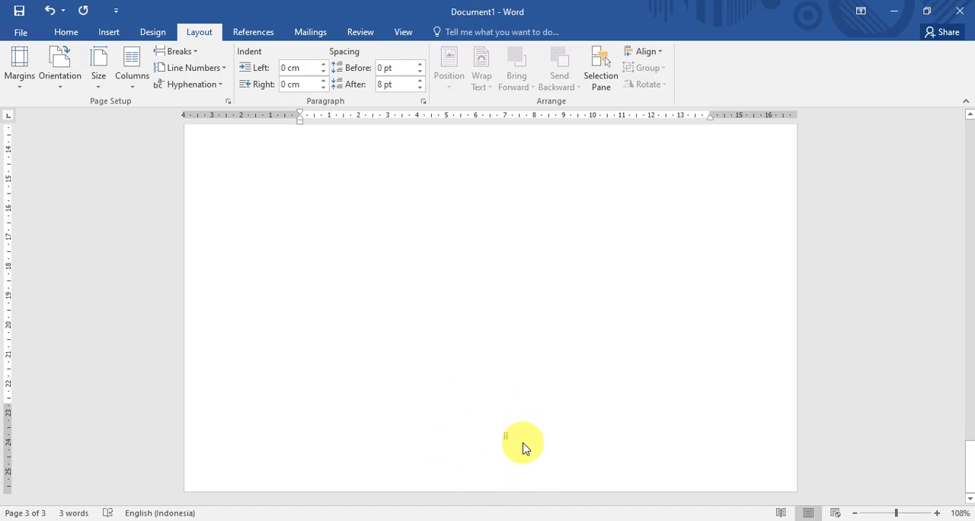
- Check the footer page numbers on the LEMBAR PENGESAHAN page and the new page after it
{"action": "scroll", "coordinate": [523, 448], "scroll_direction": "up", "scroll_amount": 10}
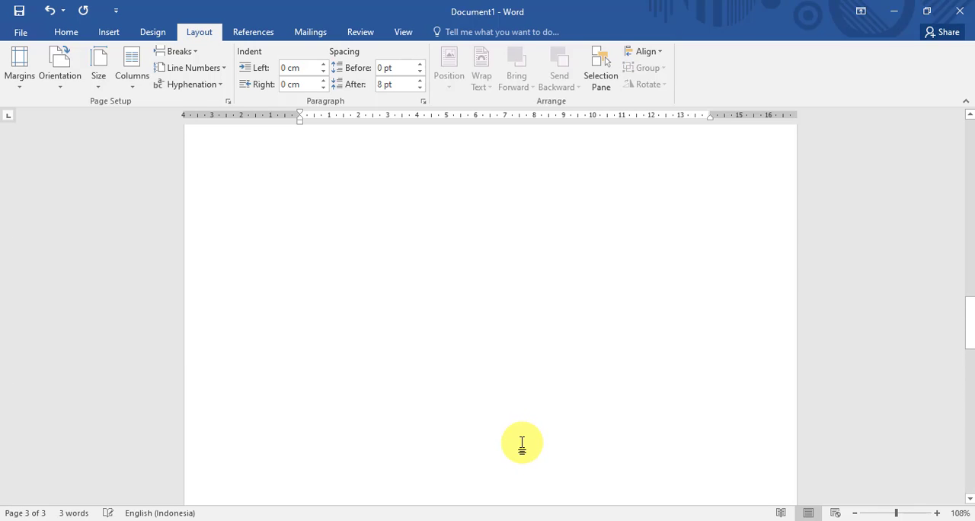
{"action": "scroll", "coordinate": [521, 444], "scroll_direction": "up", "scroll_amount": 5}
{"action": "scroll", "coordinate": [544, 305], "scroll_direction": "down", "scroll_amount": 10}
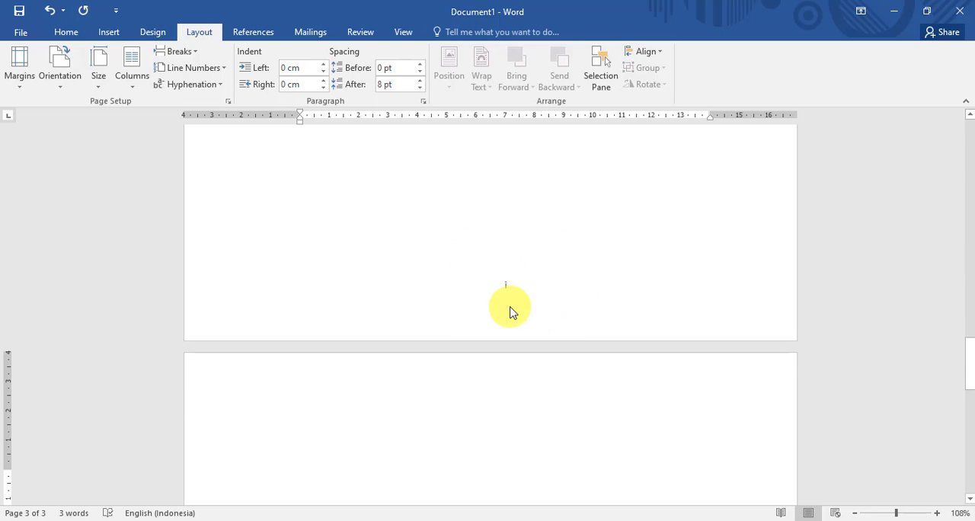
{"action": "scroll", "coordinate": [510, 313], "scroll_direction": "down", "scroll_amount": 10}
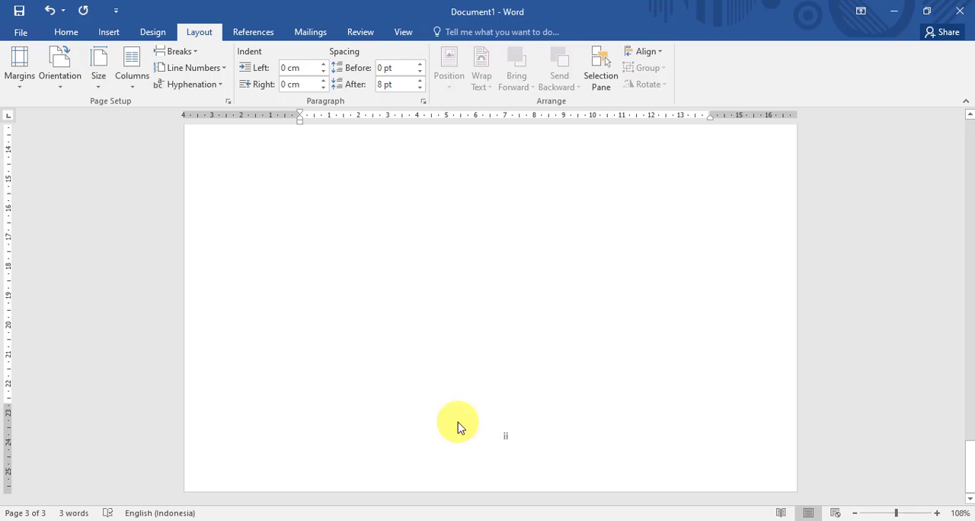
{"action": "scroll", "coordinate": [496, 342], "scroll_direction": "up", "scroll_amount": 10}
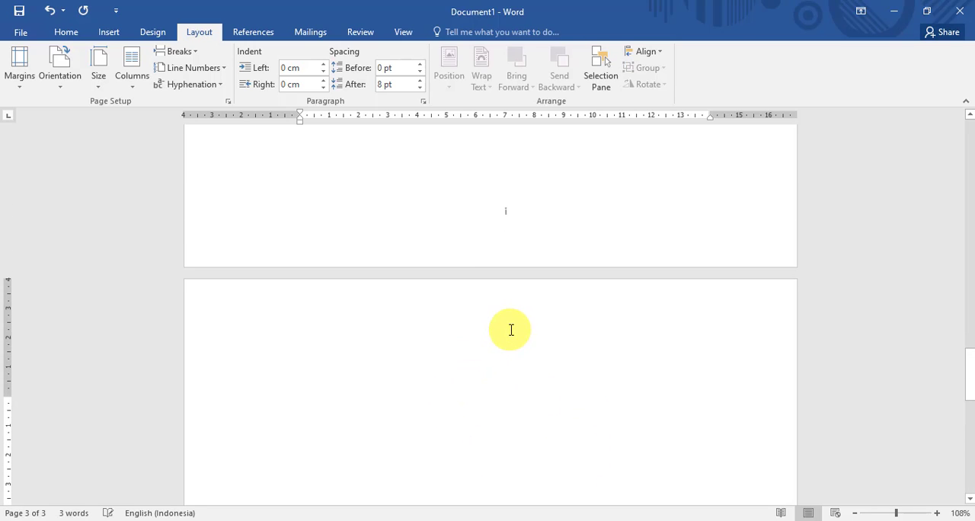
- Enter the heading KATA PENGANTAR on the empty third page and insert a page break after it
{"action": "left_click", "coordinate": [526, 398]}
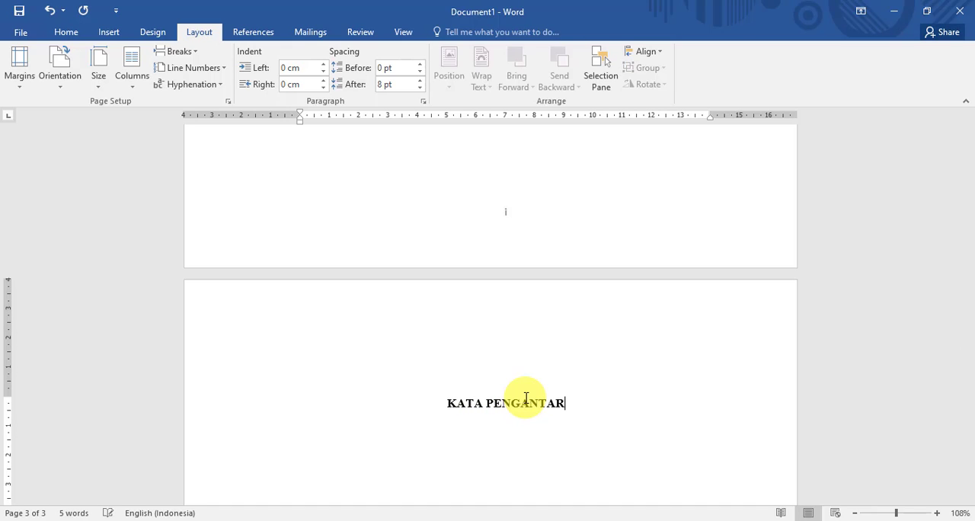
{"action": "scroll", "coordinate": [526, 381], "scroll_direction": "down", "scroll_amount": 2}
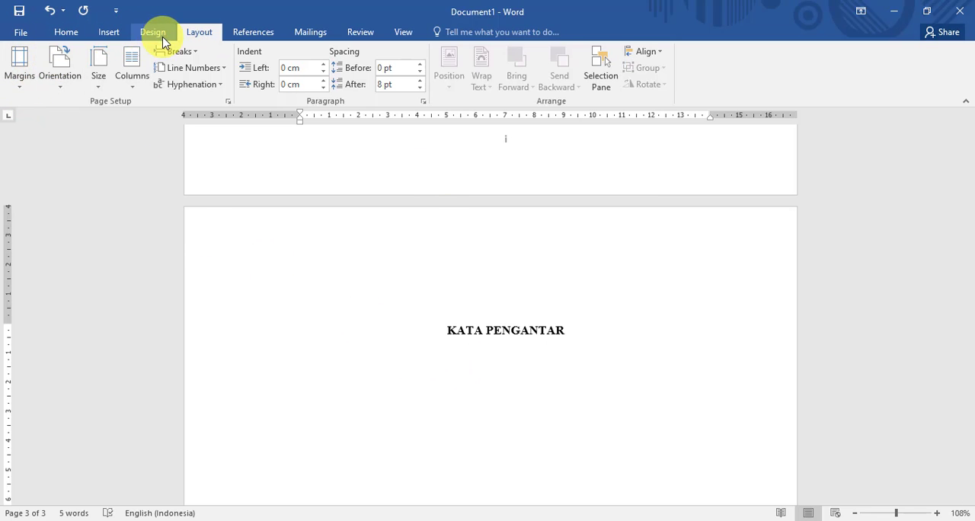
{"action": "left_click", "coordinate": [191, 51]}
{"action": "left_click", "coordinate": [247, 98]}
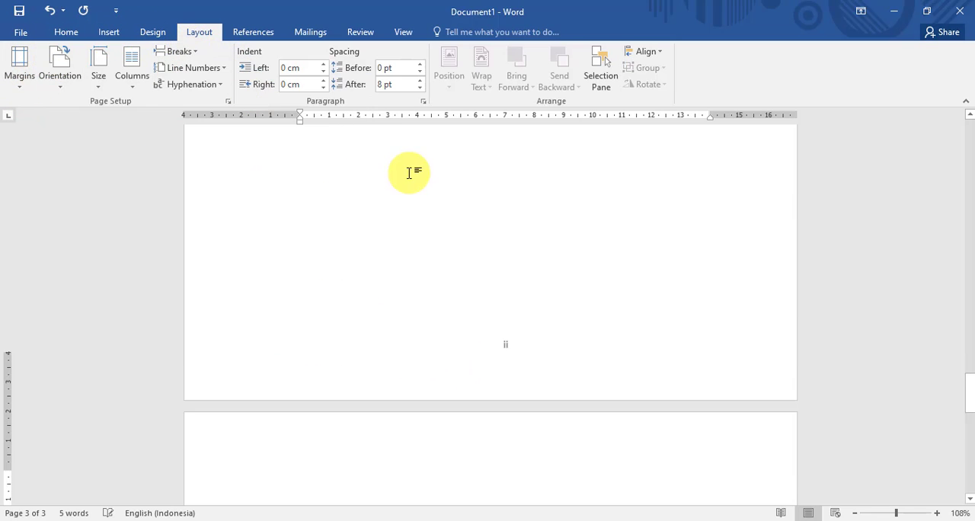
- Enter the heading DAFTAR ISI on the new fourth page and check that page's footer number
{"action": "scroll", "coordinate": [522, 215], "scroll_direction": "down", "scroll_amount": 2}
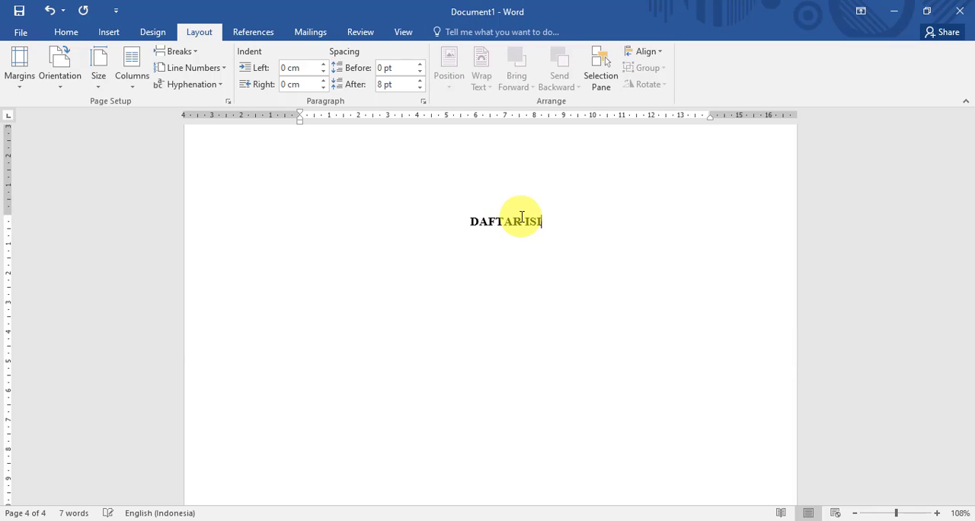
{"action": "scroll", "coordinate": [522, 221], "scroll_direction": "down", "scroll_amount": 10}
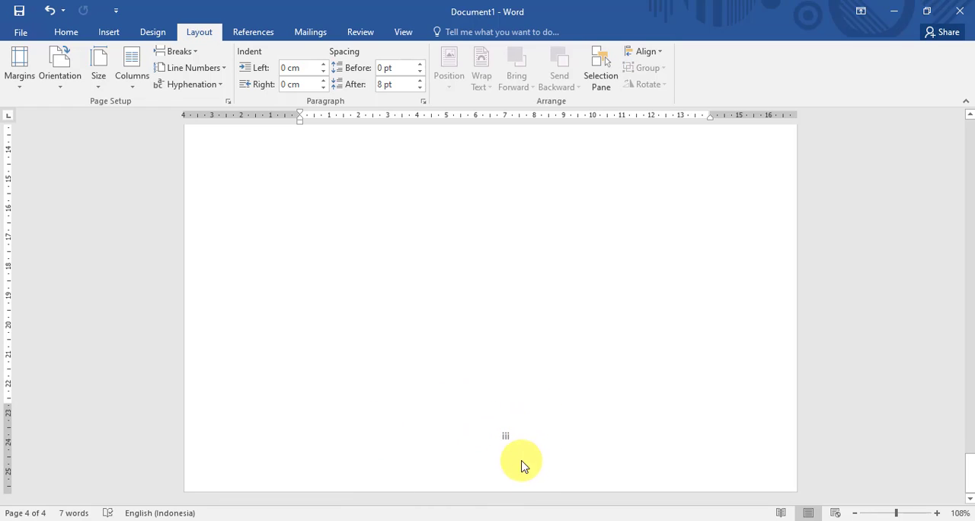
{"action": "scroll", "coordinate": [495, 407], "scroll_direction": "up", "scroll_amount": 10}
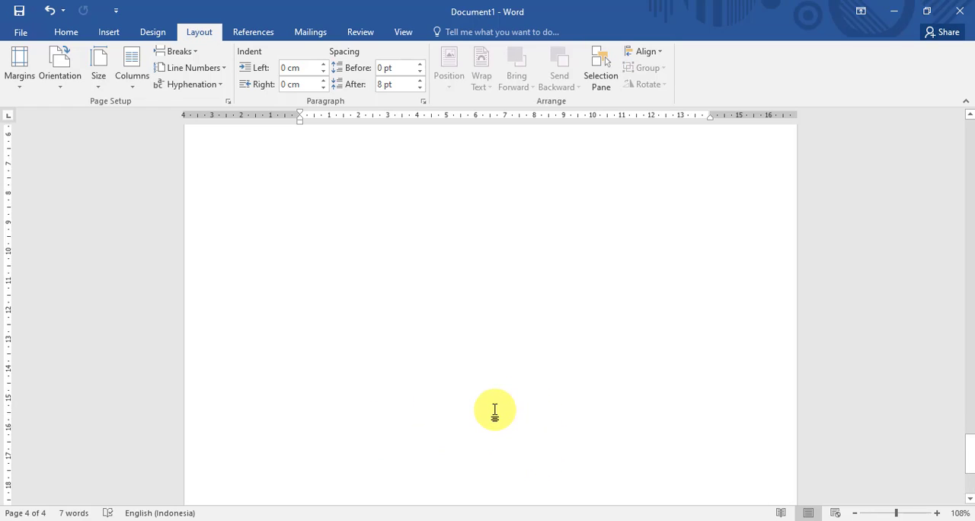
{"action": "scroll", "coordinate": [500, 401], "scroll_direction": "up", "scroll_amount": 2}
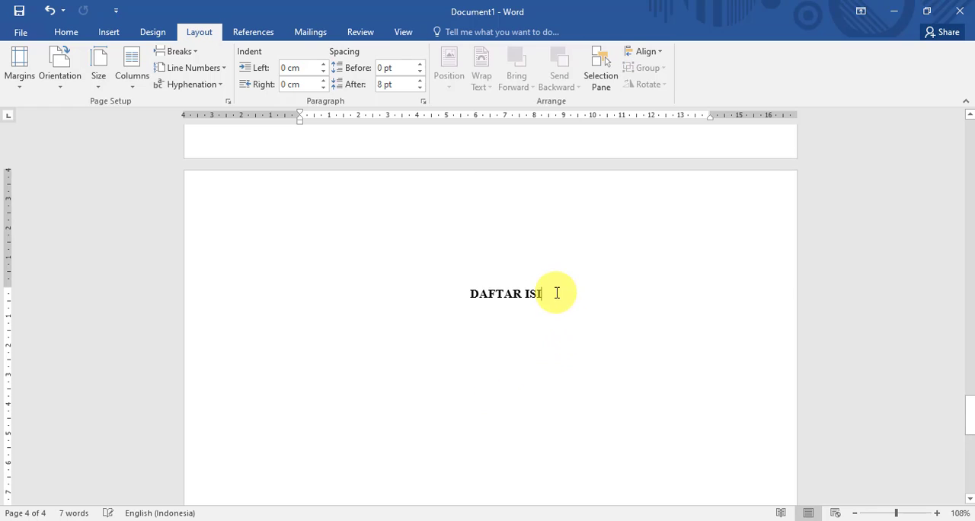
- Insert a Next Page section break after the DAFTAR ISI heading
{"action": "left_click", "coordinate": [183, 51]}
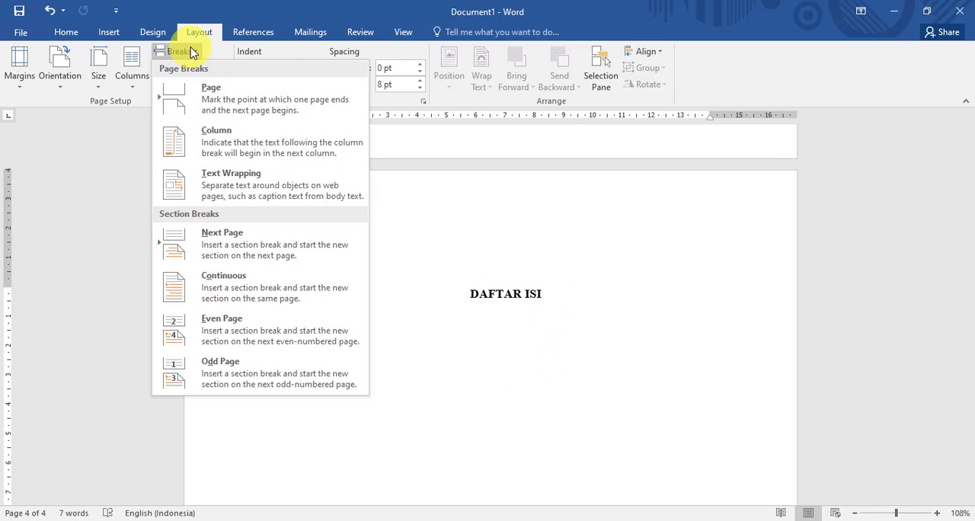
{"action": "left_click", "coordinate": [240, 255]}
{"action": "scroll", "coordinate": [322, 224], "scroll_direction": "down", "scroll_amount": 10}
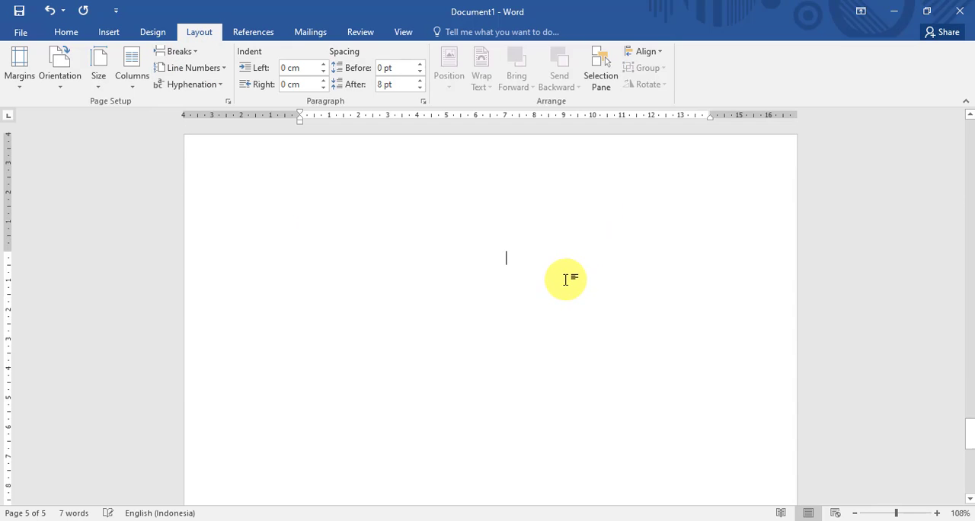
{"action": "scroll", "coordinate": [554, 272], "scroll_direction": "up", "scroll_amount": 5}
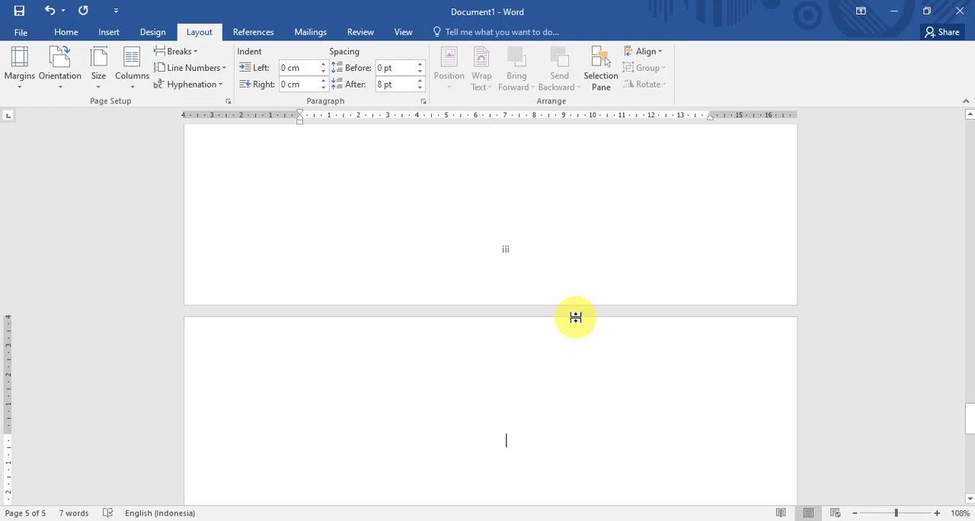
- Enter the chapter heading BAB I PENDAHULUAN and a justified bold list, A. Latar Belakang and B. Rumusan Masalah, with its text indent at 0 cm
{"action": "scroll", "coordinate": [569, 318], "scroll_direction": "down", "scroll_amount": 3}
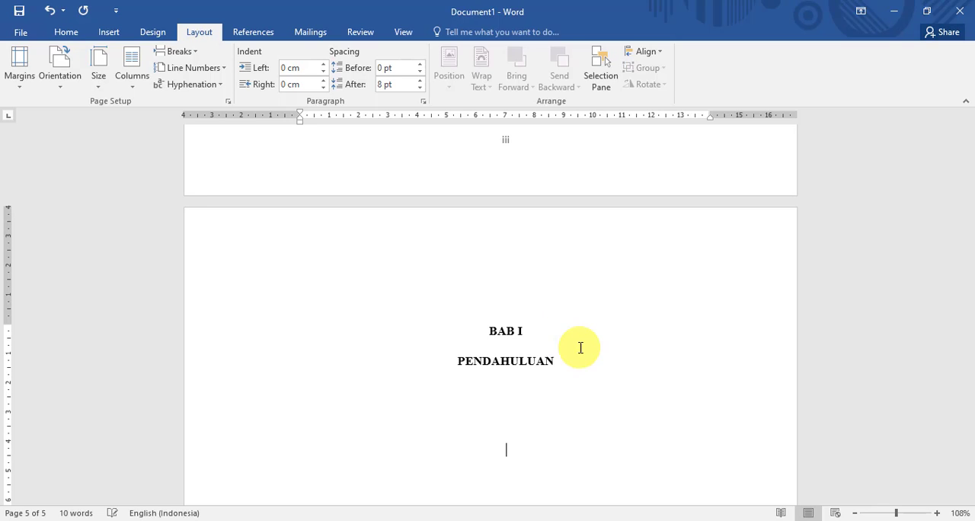
{"action": "left_click", "coordinate": [66, 32]}
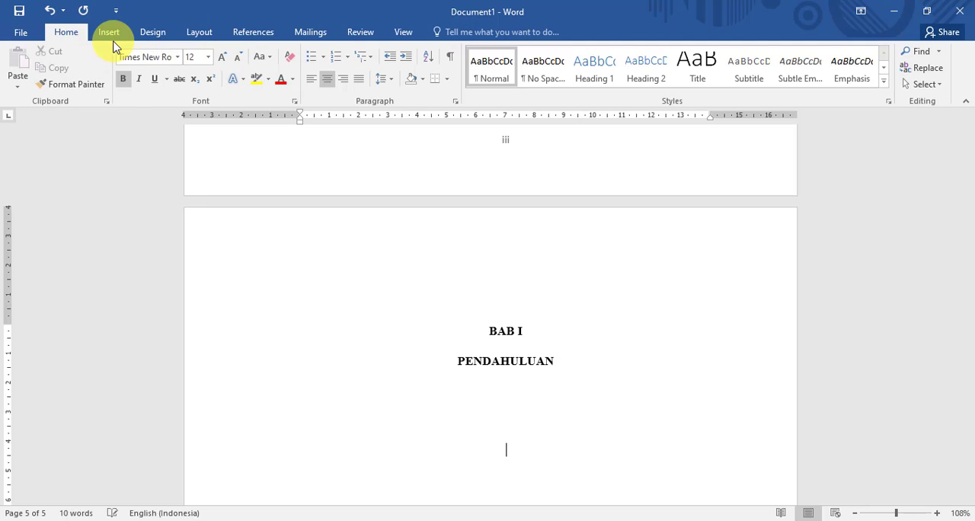
{"action": "left_click", "coordinate": [361, 87]}
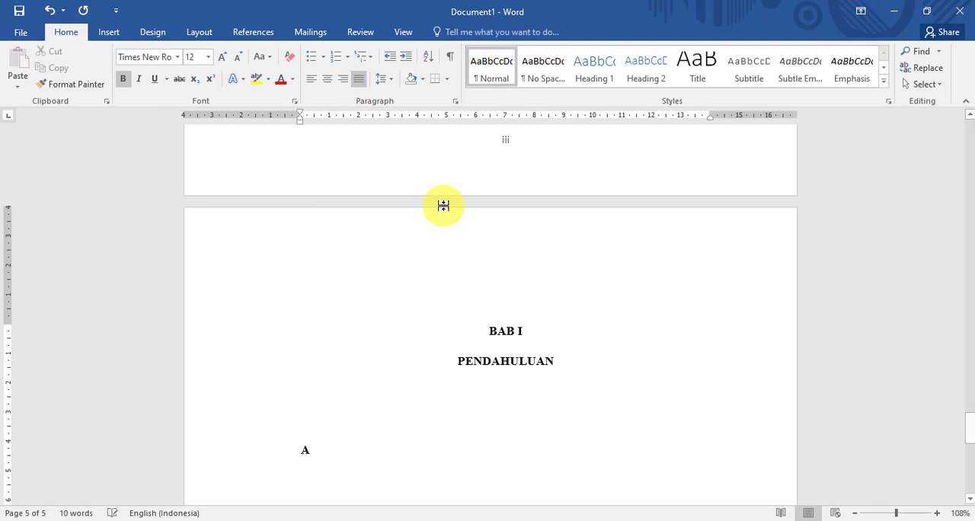
{"action": "type", "text": "."}
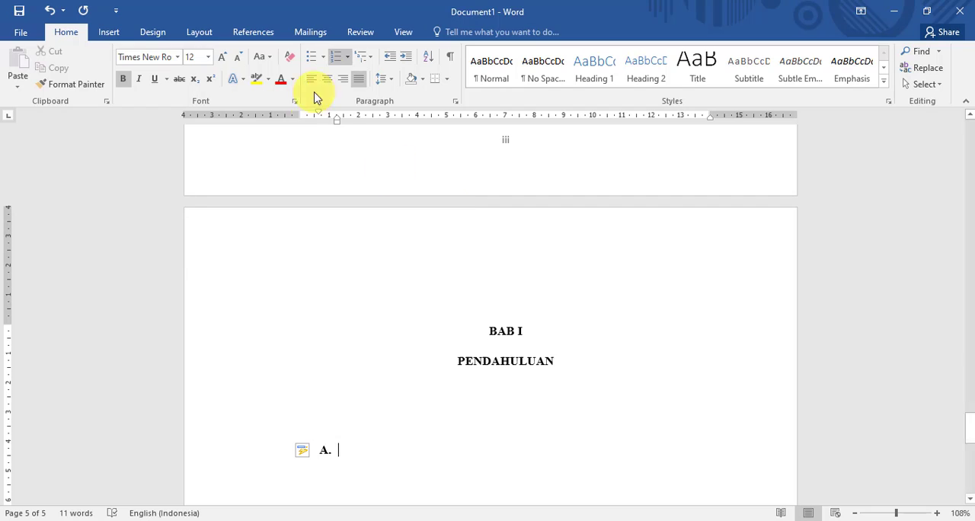
{"action": "left_click_drag", "start_coordinate": [337, 122], "coordinate": [300, 124]}
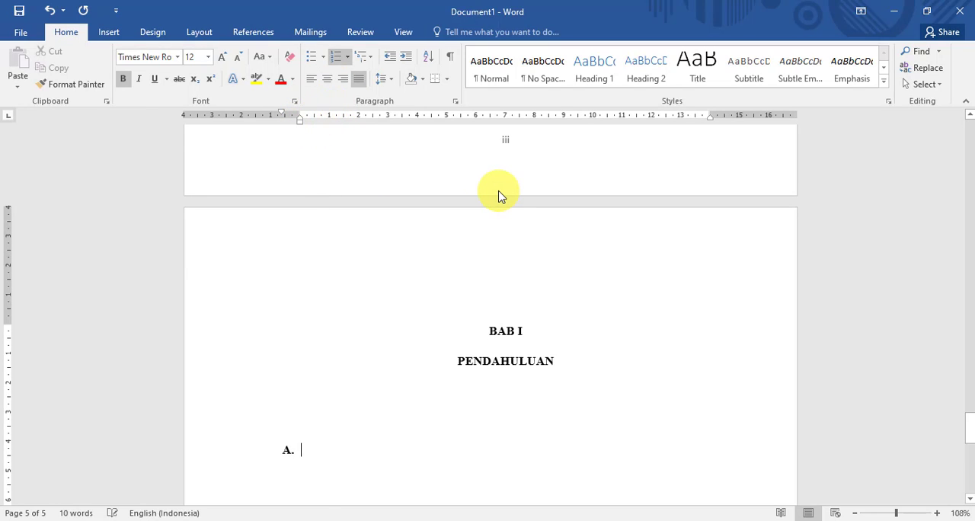
{"action": "type", "text": "Latar Belakang"}
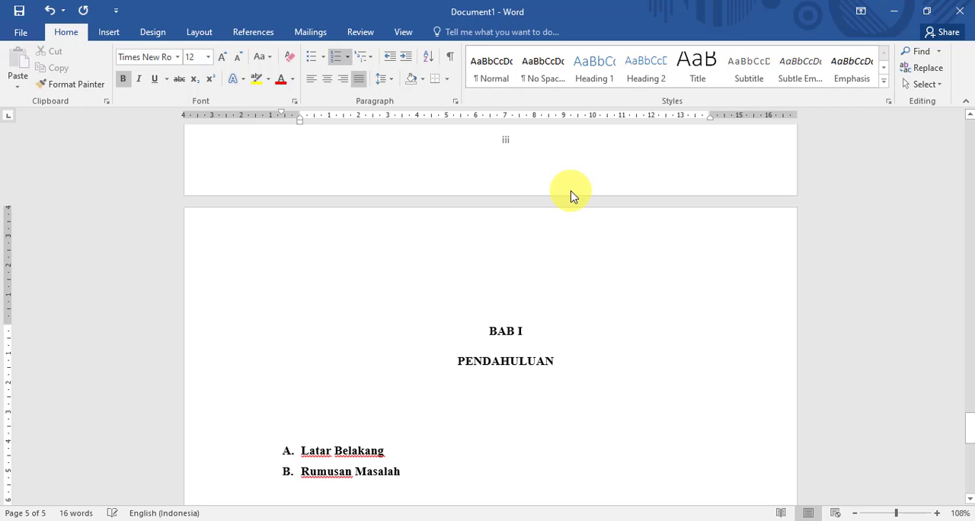
- Unlink the section 3 footer on the BAB I page from the previous section and delete its page number
{"action": "scroll", "coordinate": [566, 233], "scroll_direction": "down", "scroll_amount": 1}
{"action": "scroll", "coordinate": [567, 236], "scroll_direction": "up", "scroll_amount": 1}
{"action": "scroll", "coordinate": [571, 244], "scroll_direction": "down", "scroll_amount": 7}
{"action": "scroll", "coordinate": [572, 244], "scroll_direction": "down", "scroll_amount": 2}
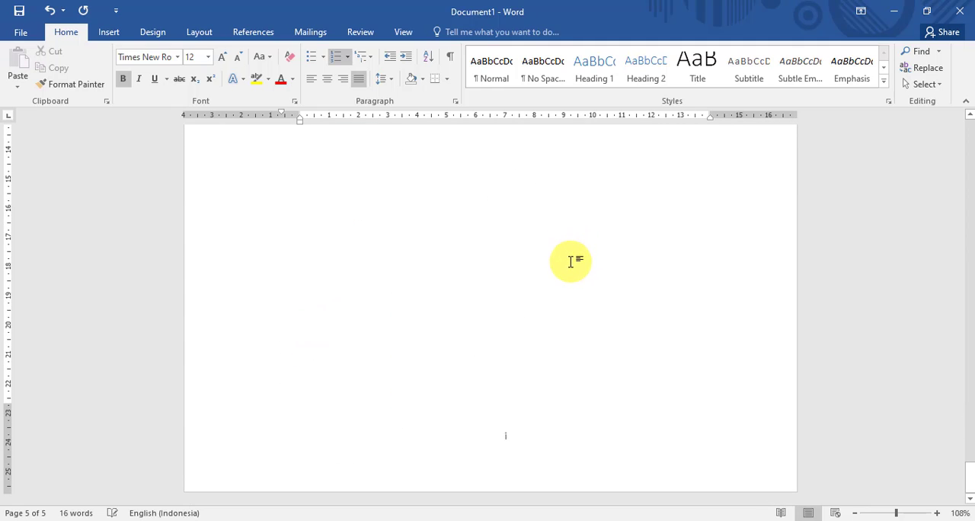
{"action": "scroll", "coordinate": [541, 328], "scroll_direction": "up", "scroll_amount": 8}
{"action": "scroll", "coordinate": [540, 320], "scroll_direction": "down", "scroll_amount": 10}
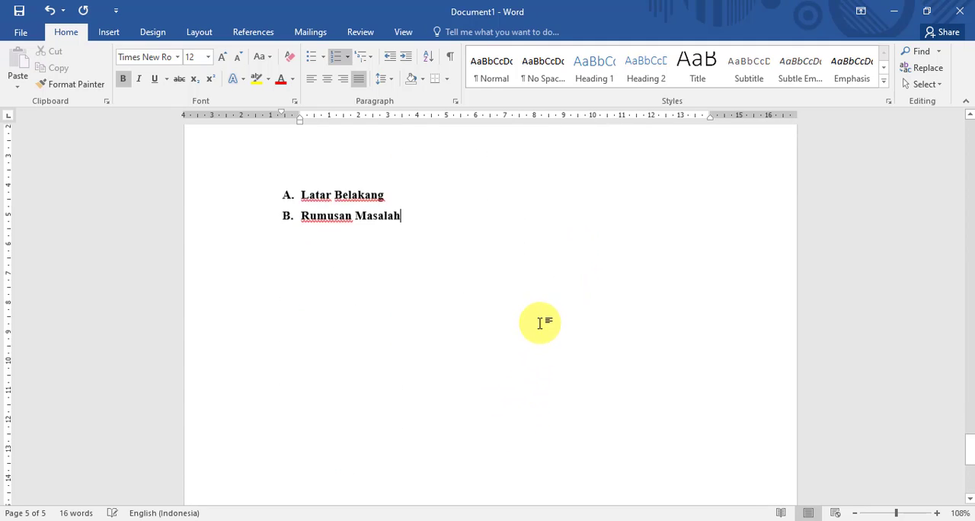
{"action": "double_click", "coordinate": [510, 440]}
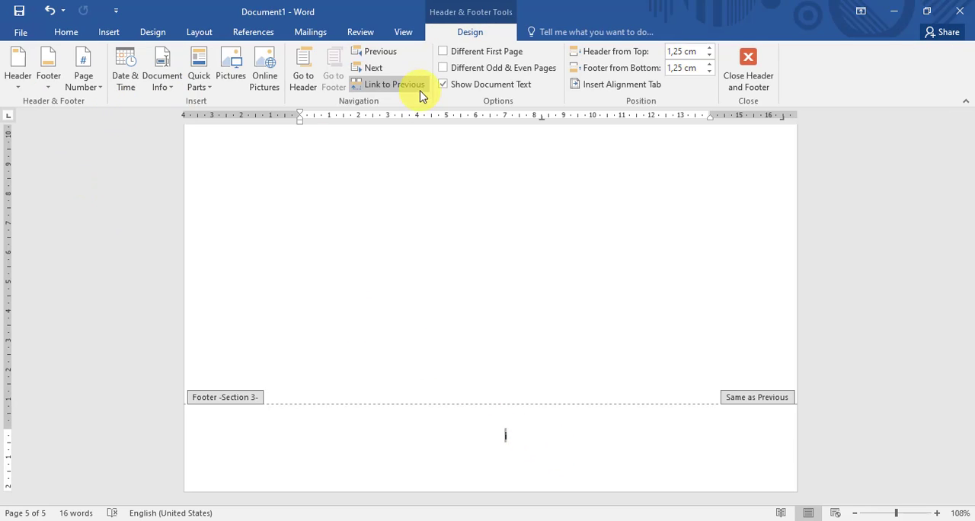
{"action": "left_click", "coordinate": [389, 85]}
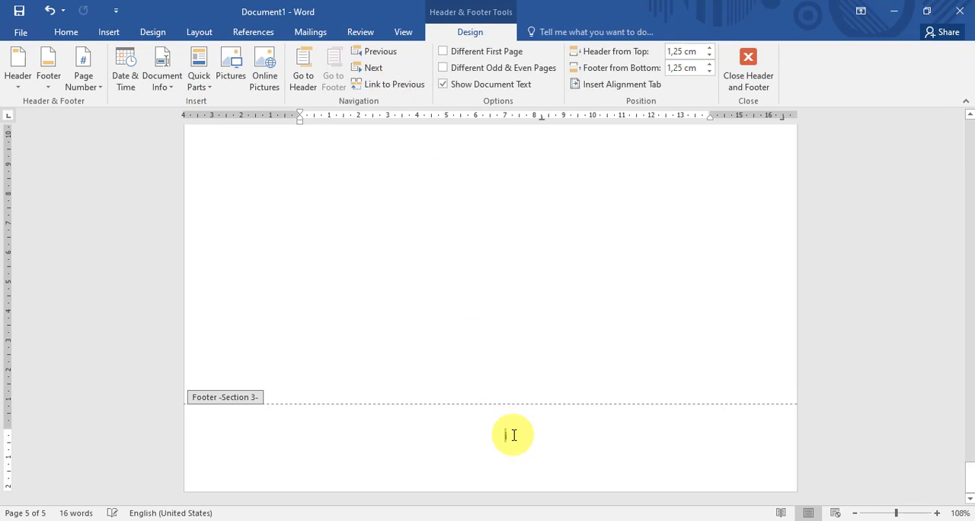
- Set the page number format of section 3 to 1, 2, 3, …
{"action": "left_click", "coordinate": [83, 85]}
{"action": "left_click", "coordinate": [135, 173]}
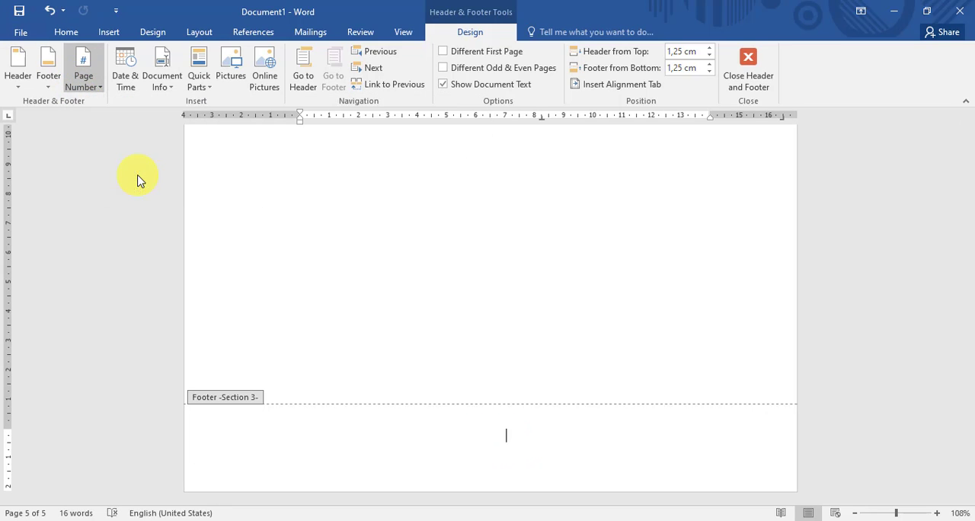
{"action": "left_click", "coordinate": [524, 184]}
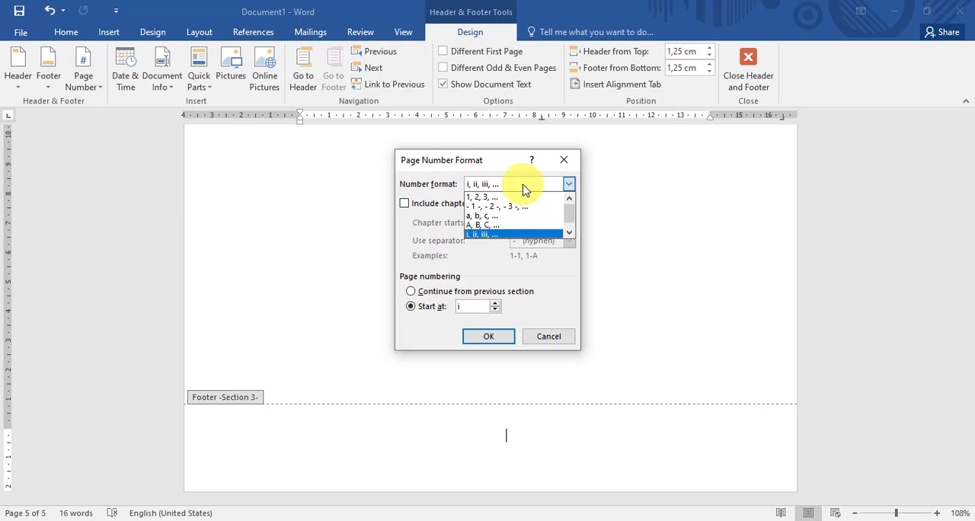
{"action": "left_click", "coordinate": [496, 195]}
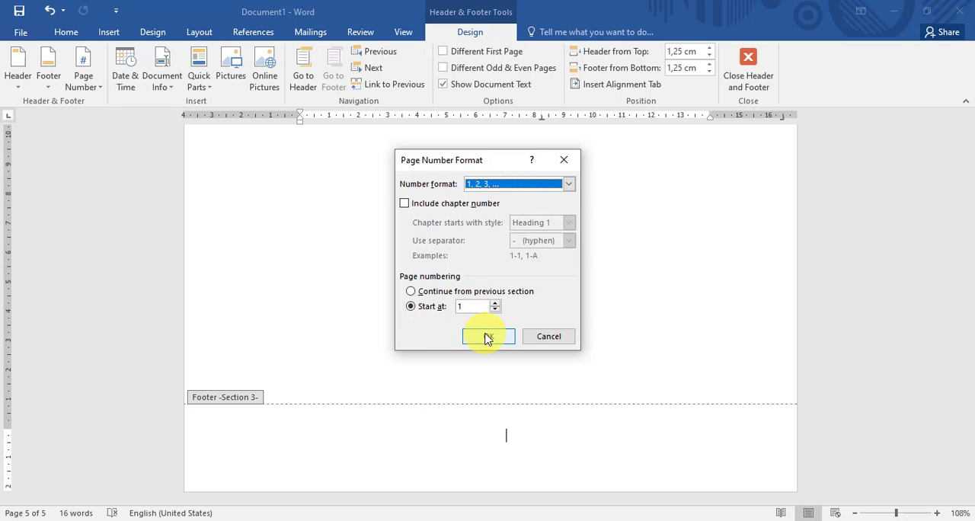
{"action": "left_click", "coordinate": [488, 337]}
- Insert a centred Plain Number 2 page number at the bottom of the section 3 page and leave footer editing
{"action": "left_click", "coordinate": [83, 82]}
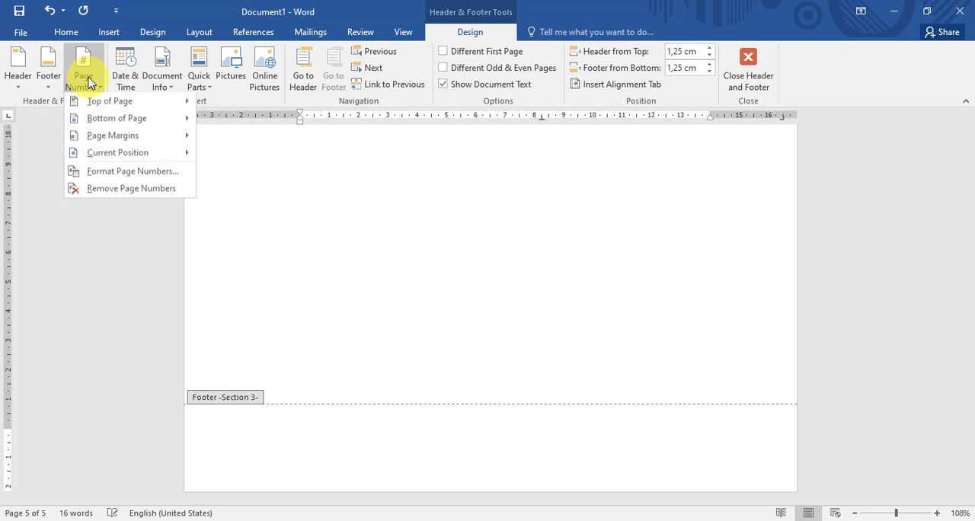
{"action": "mouse_move", "coordinate": [155, 121]}
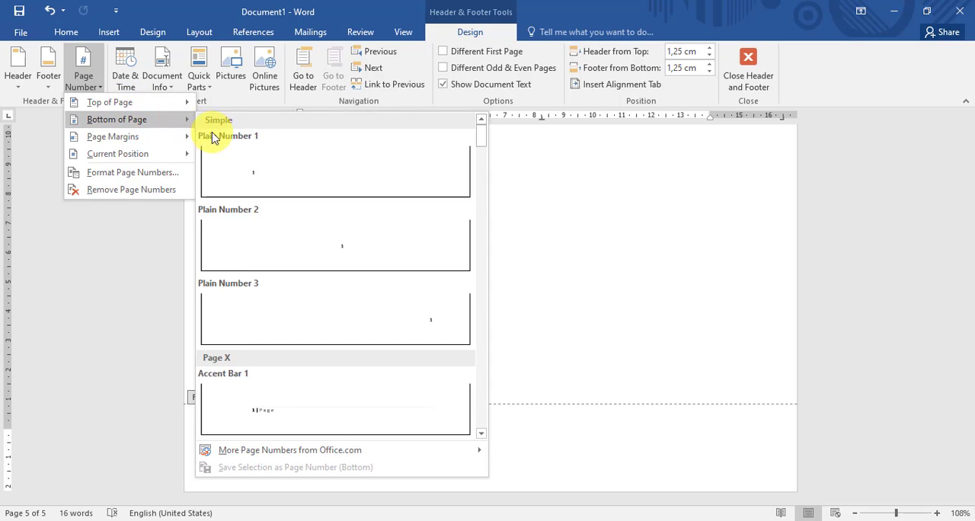
{"action": "left_click", "coordinate": [391, 254]}
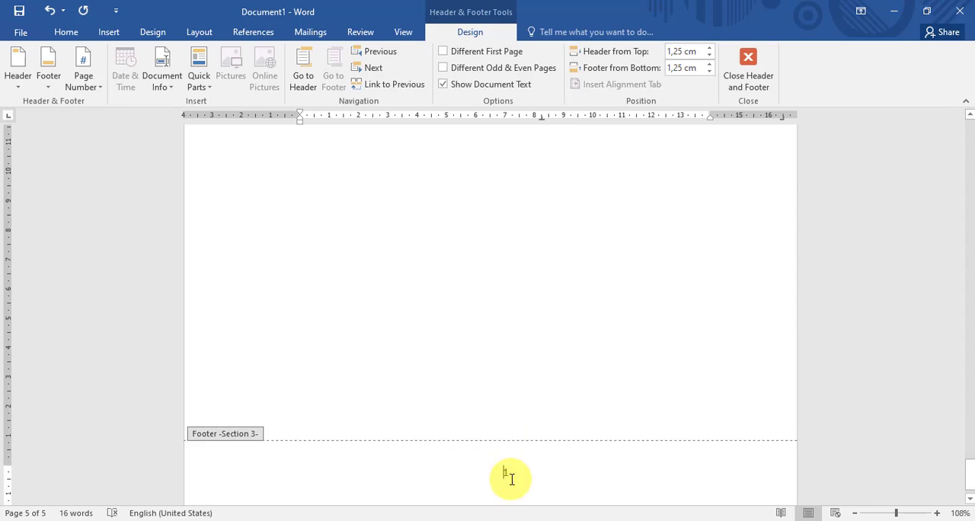
{"action": "scroll", "coordinate": [548, 320], "scroll_direction": "down", "scroll_amount": 8}
{"action": "scroll", "coordinate": [533, 307], "scroll_direction": "up", "scroll_amount": 10}
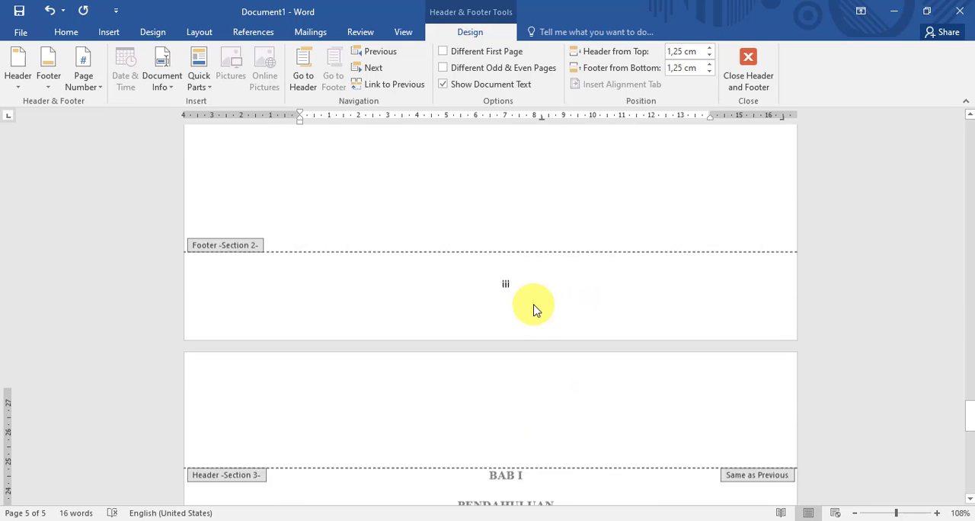
{"action": "scroll", "coordinate": [705, 326], "scroll_direction": "down", "scroll_amount": 12}
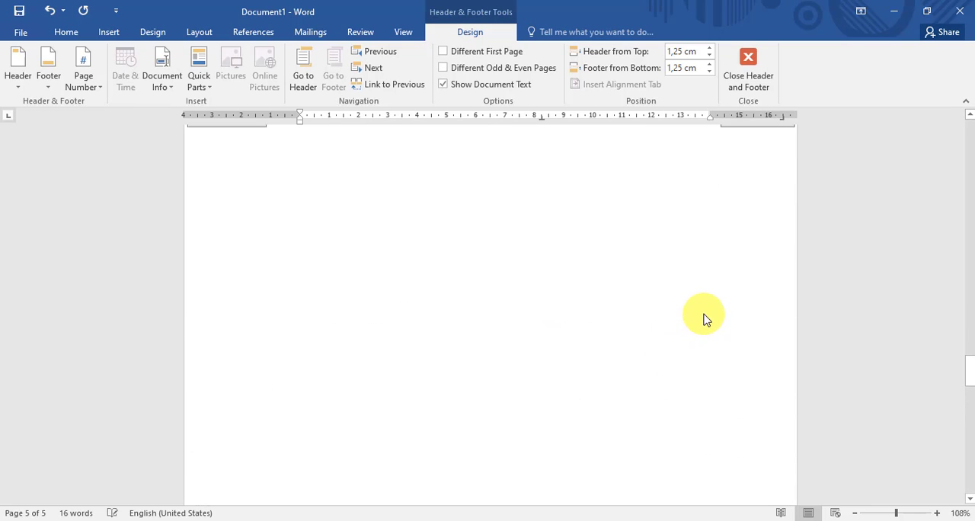
{"action": "scroll", "coordinate": [565, 381], "scroll_direction": "down", "scroll_amount": 1}
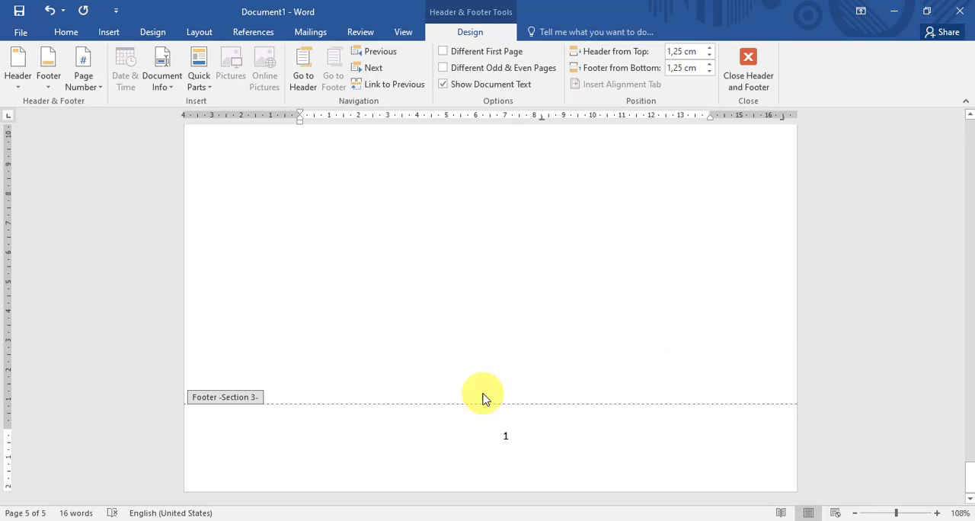
{"action": "left_click", "coordinate": [750, 72]}
- Insert a Next Page section break after the Rumusan Masalah list item on the BAB I page
{"action": "scroll", "coordinate": [434, 305], "scroll_direction": "up", "scroll_amount": 3}
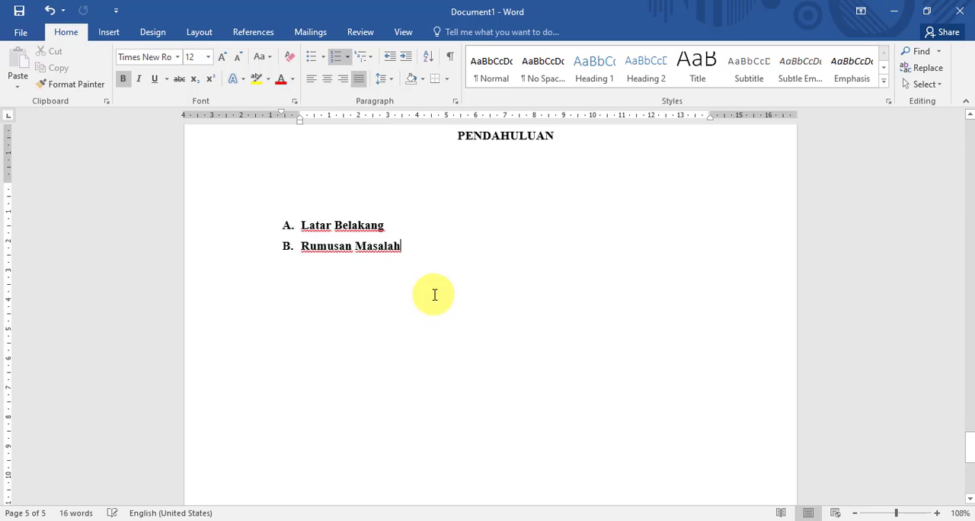
{"action": "scroll", "coordinate": [434, 292], "scroll_direction": "up", "scroll_amount": 2}
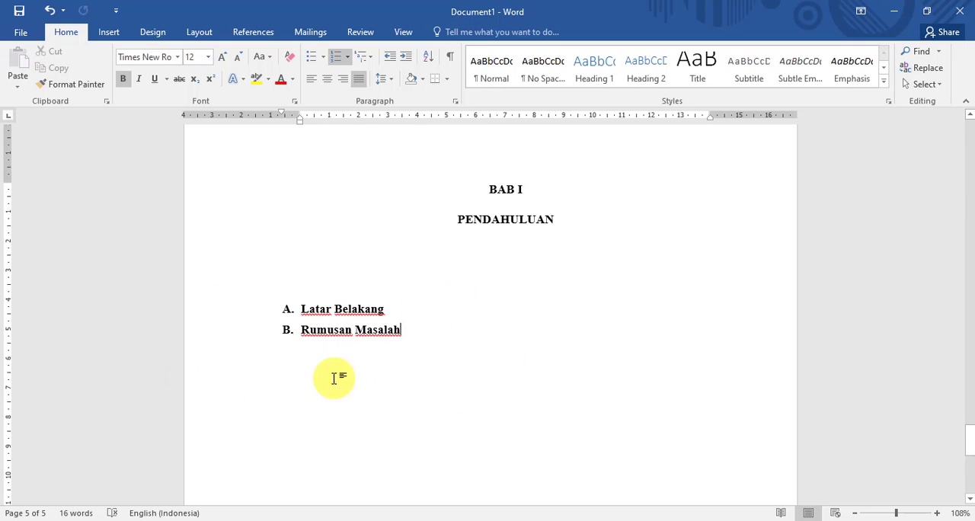
{"action": "scroll", "coordinate": [511, 264], "scroll_direction": "down", "scroll_amount": 12}
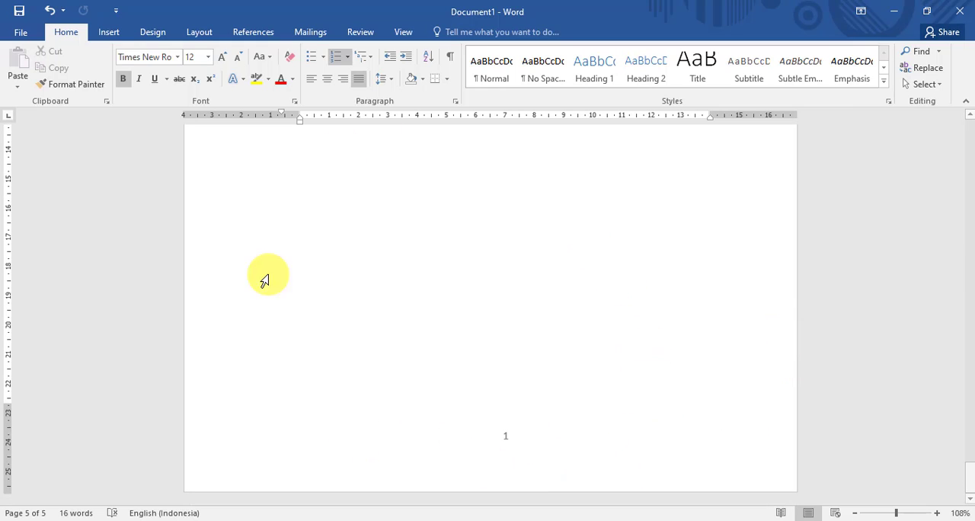
{"action": "scroll", "coordinate": [428, 329], "scroll_direction": "up", "scroll_amount": 10}
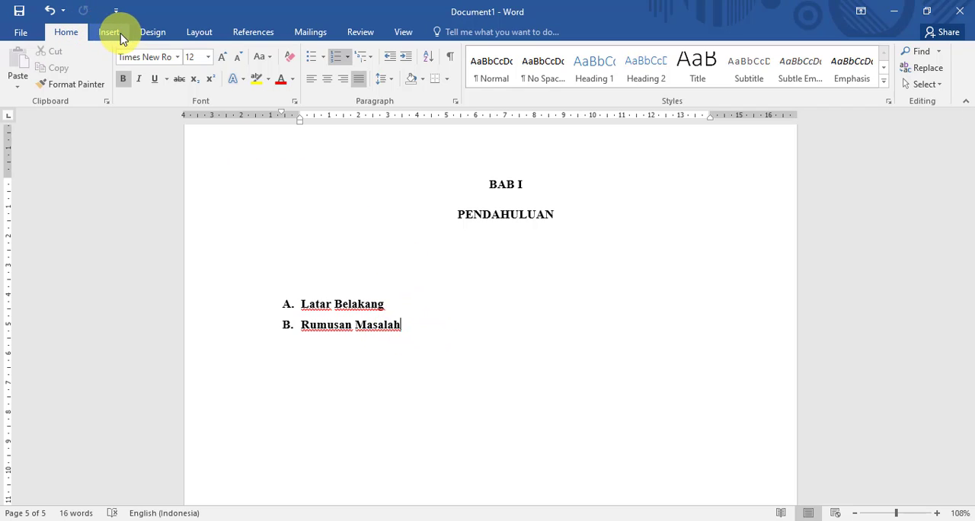
{"action": "left_click", "coordinate": [199, 32]}
{"action": "left_click", "coordinate": [180, 51]}
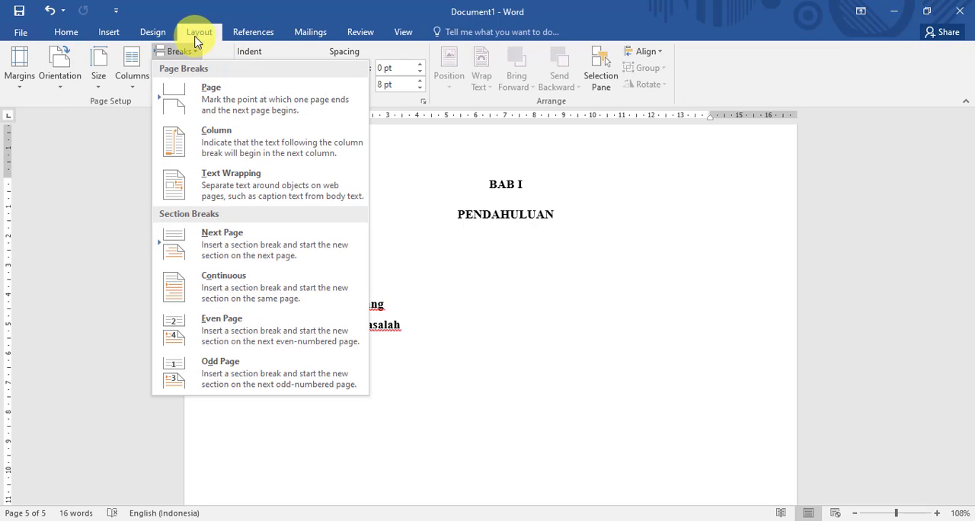
{"action": "left_click", "coordinate": [226, 243]}
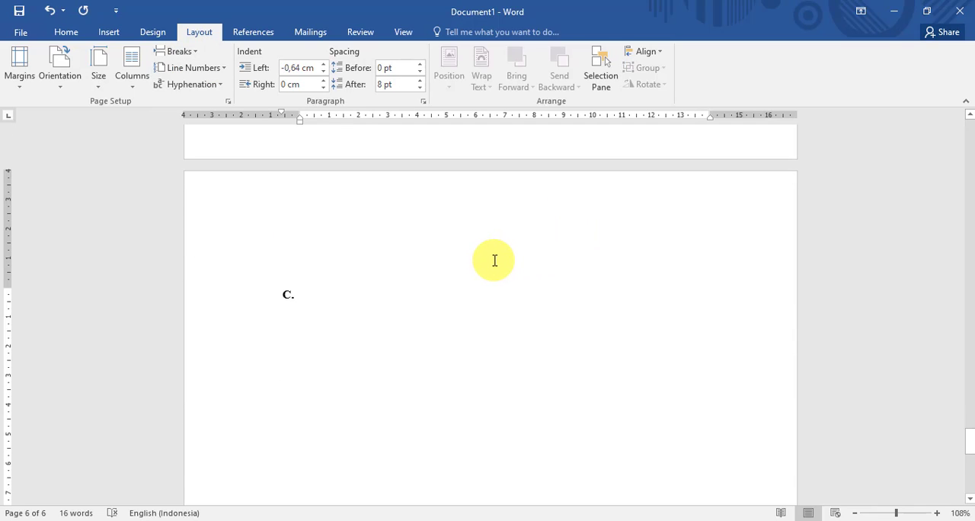
- Enter Tujuan as list item C on the new section 4 page
{"action": "type", "text": "Tujuan"}
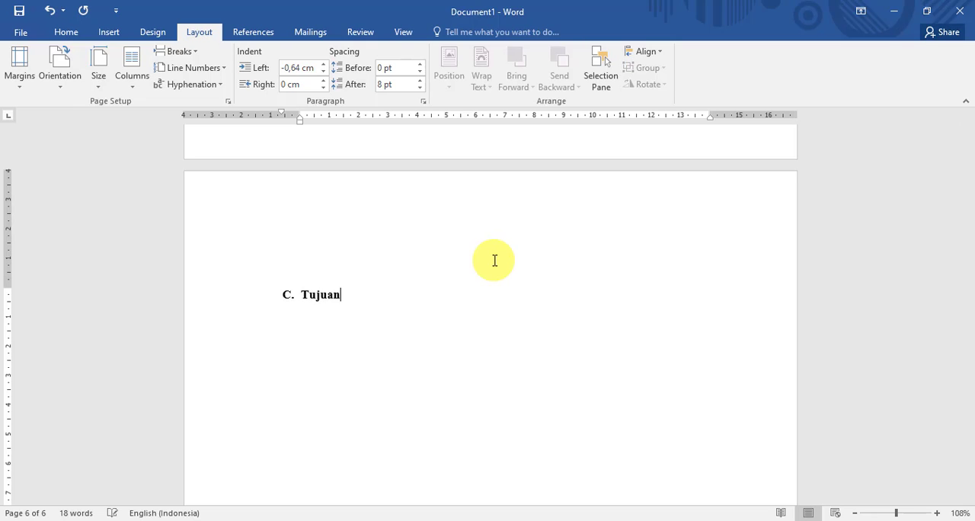
- Unlink the section 4 footer from the previous section, delete its page number and leave footer editing
{"action": "scroll", "coordinate": [642, 434], "scroll_direction": "down", "scroll_amount": 8}
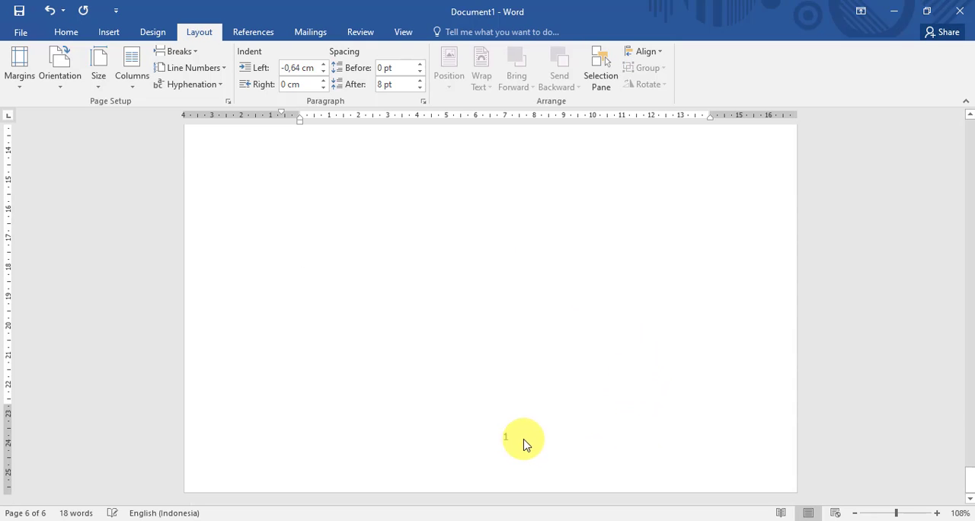
{"action": "double_click", "coordinate": [509, 441]}
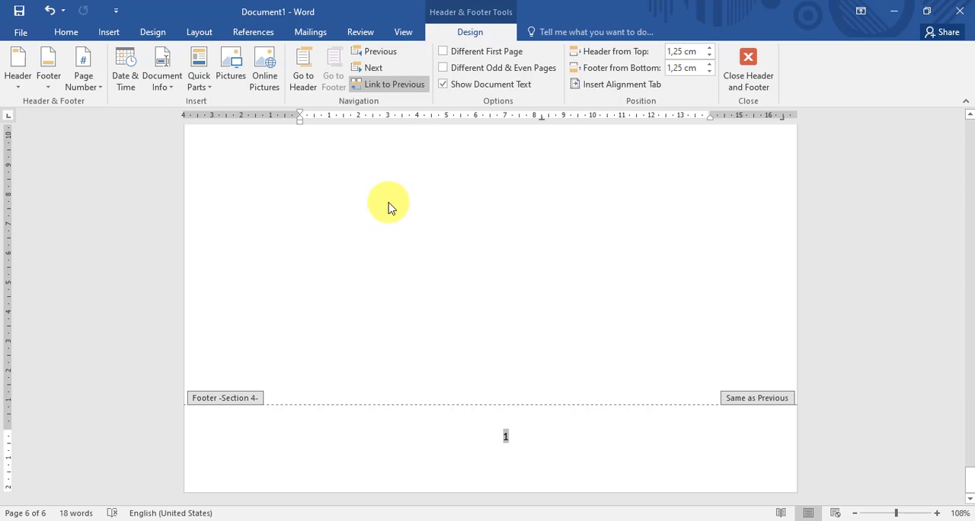
{"action": "left_click", "coordinate": [377, 90]}
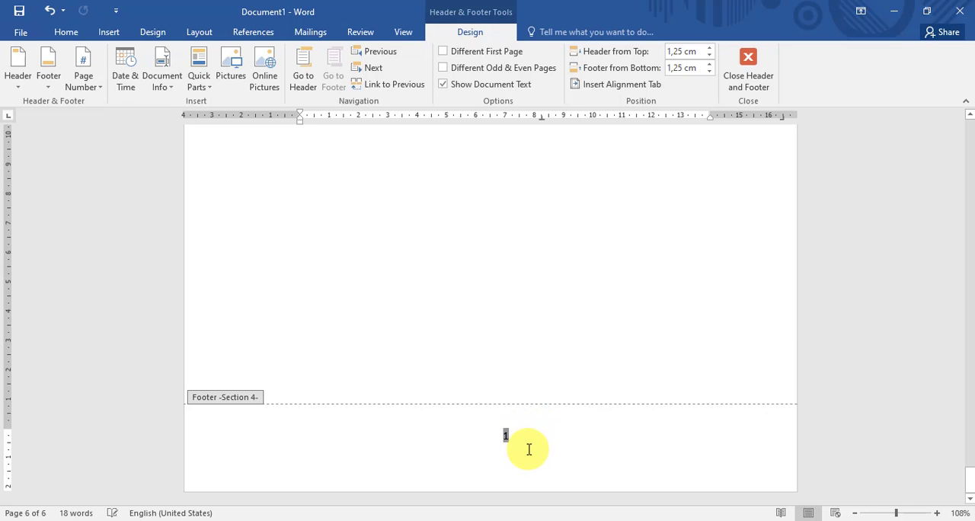
{"action": "key", "text": "Delete"}
{"action": "left_click", "coordinate": [92, 86]}
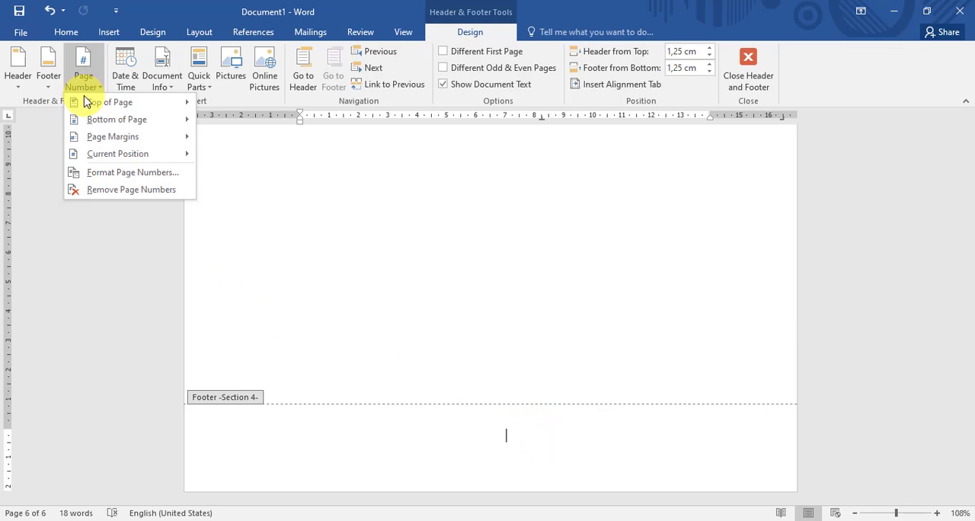
{"action": "left_click", "coordinate": [575, 307]}
{"action": "double_click", "coordinate": [575, 312]}
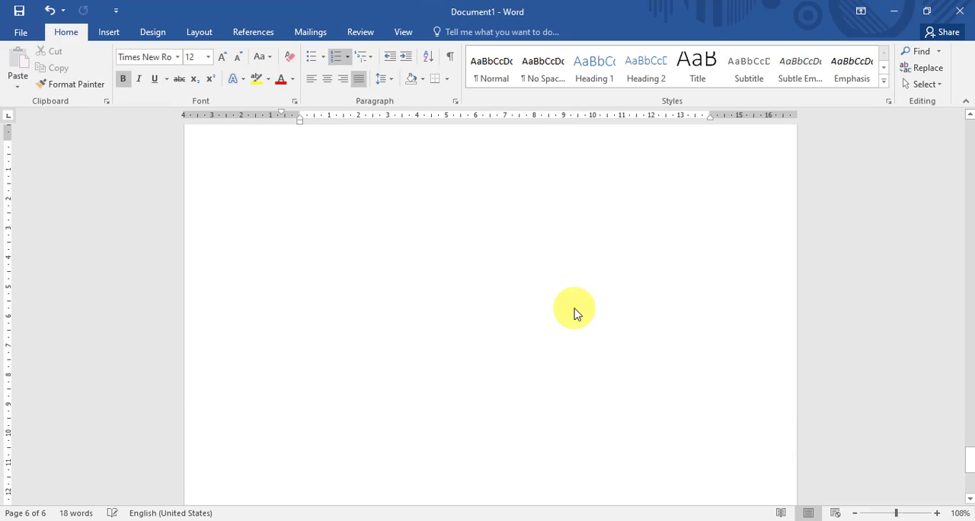
- From the header of the Tujuan page, set section 4's page numbering to start at 2
{"action": "scroll", "coordinate": [610, 308], "scroll_direction": "up", "scroll_amount": 3}
{"action": "scroll", "coordinate": [671, 332], "scroll_direction": "down", "scroll_amount": 1}
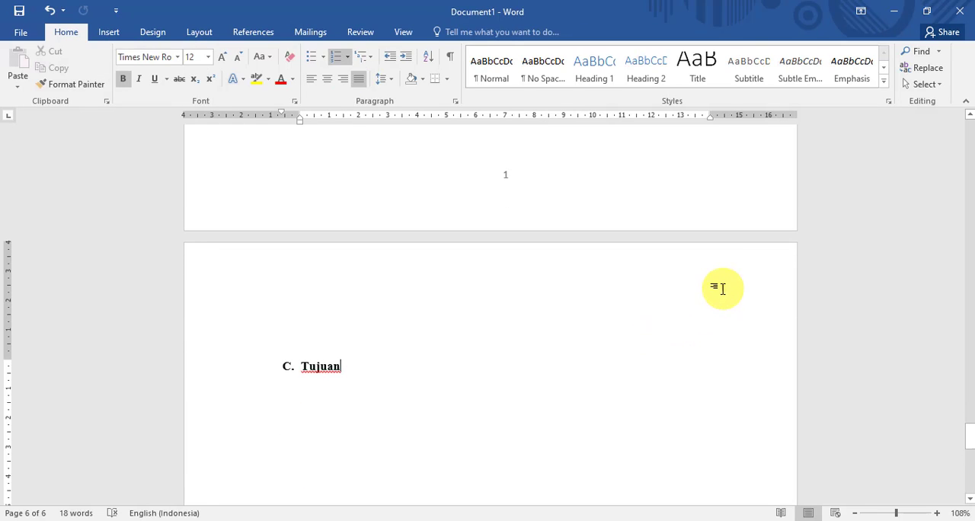
{"action": "double_click", "coordinate": [720, 293]}
{"action": "left_click", "coordinate": [82, 82]}
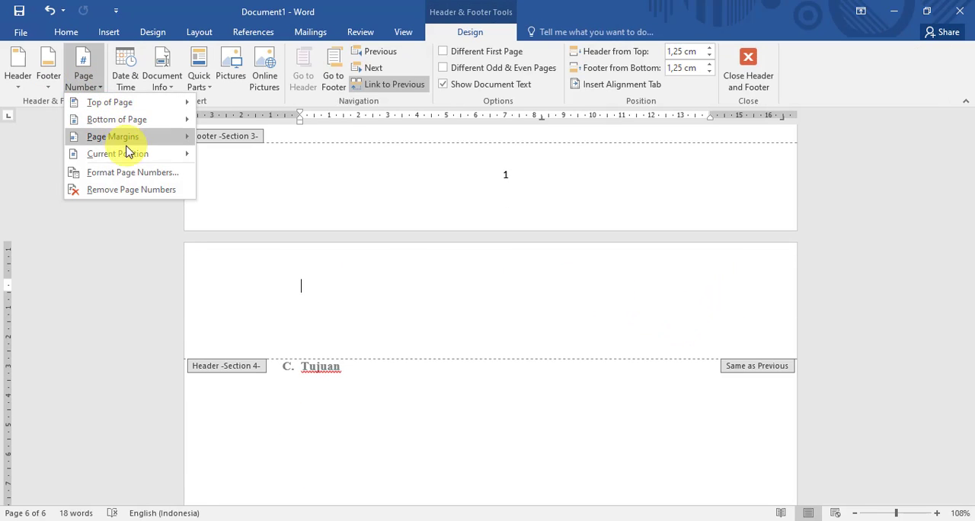
{"action": "left_click", "coordinate": [139, 172]}
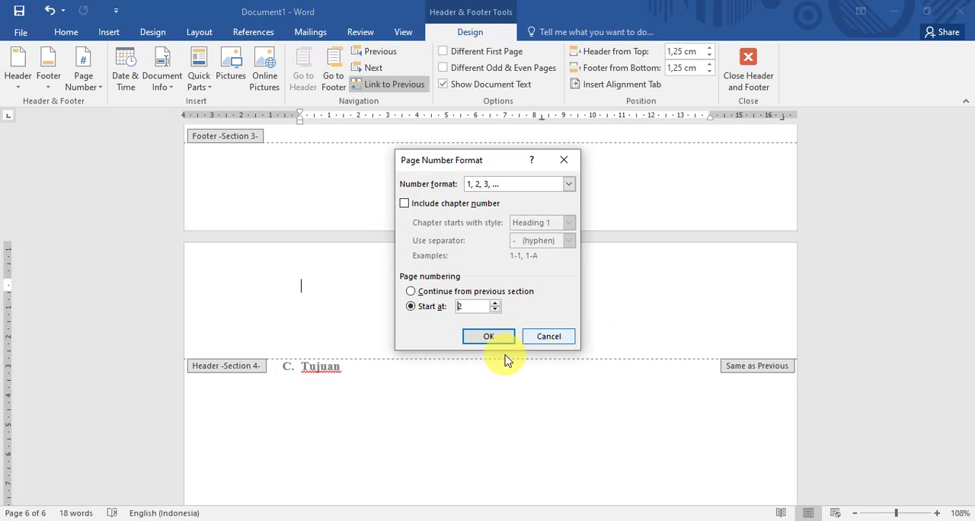
{"action": "left_click", "coordinate": [489, 336]}
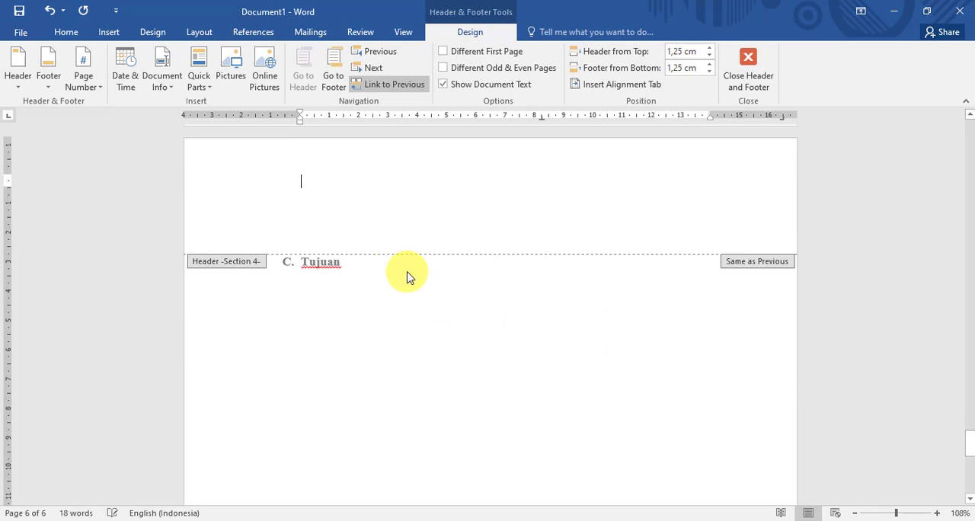
- Insert a right-aligned Plain Number 3 page number at the top of the section 4 page and unlink that header from the previous section
{"action": "left_click", "coordinate": [82, 80]}
{"action": "mouse_move", "coordinate": [126, 104]}
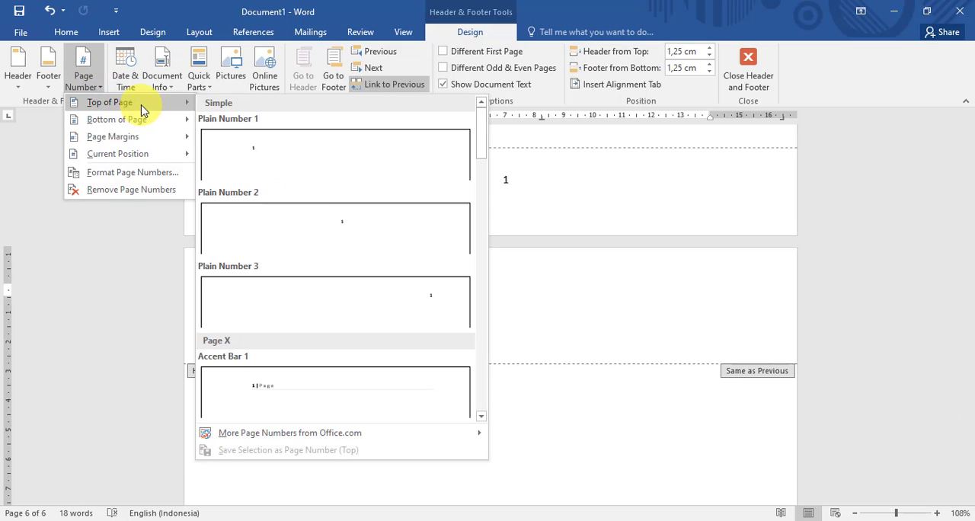
{"action": "left_click", "coordinate": [432, 307]}
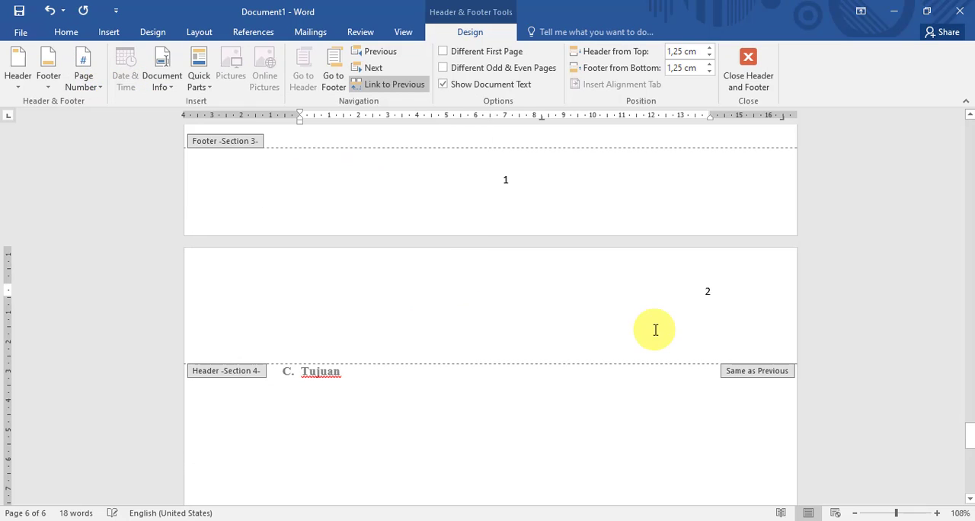
{"action": "scroll", "coordinate": [773, 222], "scroll_direction": "up", "scroll_amount": 2}
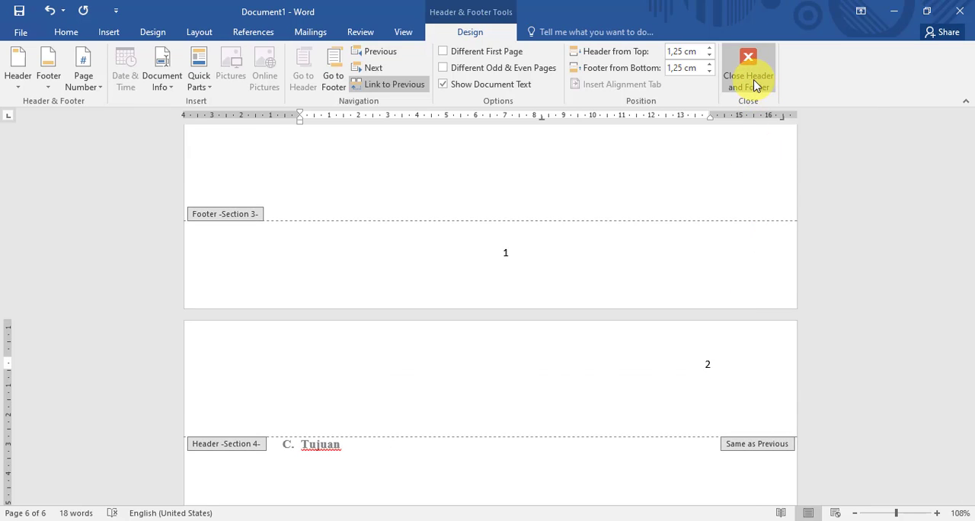
{"action": "left_click", "coordinate": [391, 89]}
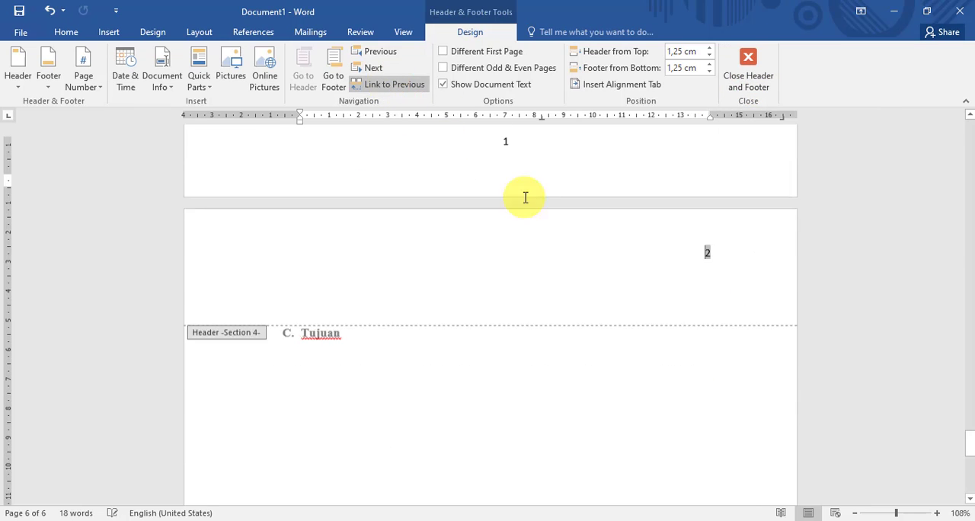
- Delete the page number from the section 3 header on the BAB I page and leave header editing
{"action": "scroll", "coordinate": [760, 305], "scroll_direction": "up", "scroll_amount": 10}
{"action": "scroll", "coordinate": [757, 294], "scroll_direction": "up", "scroll_amount": 7}
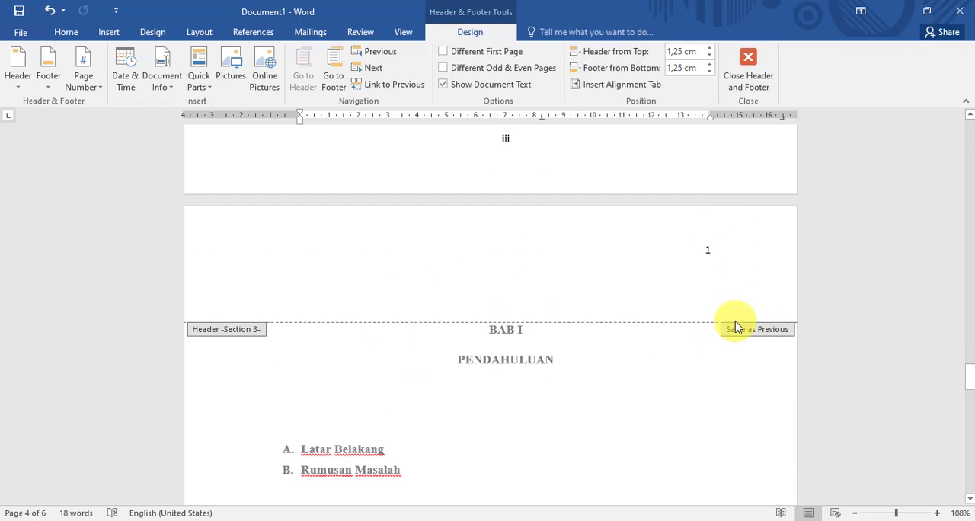
{"action": "left_click", "coordinate": [733, 252]}
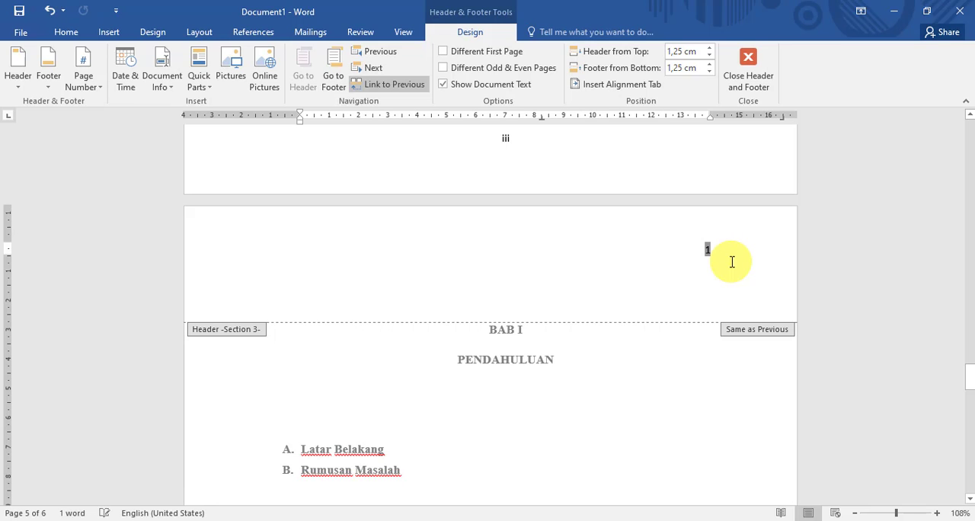
{"action": "scroll", "coordinate": [729, 268], "scroll_direction": "down", "scroll_amount": 10}
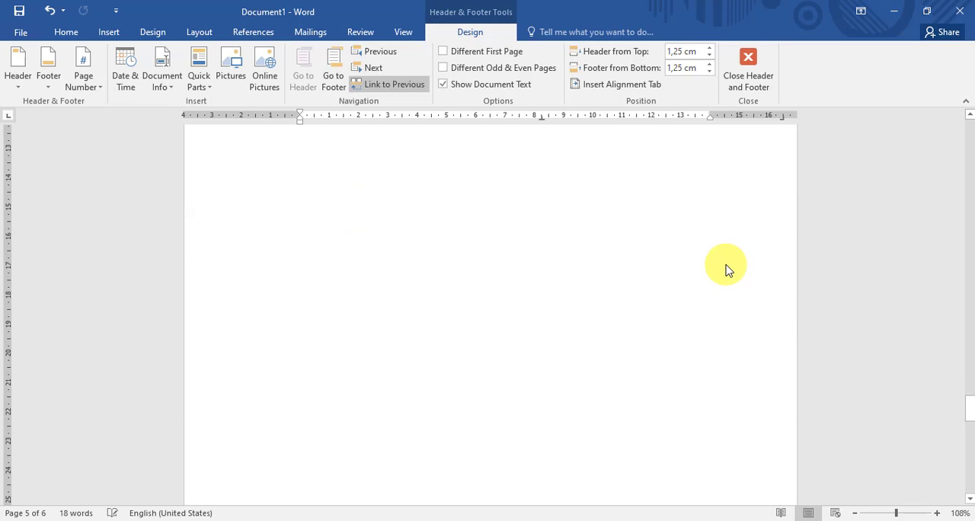
{"action": "left_click", "coordinate": [745, 79]}
{"action": "scroll", "coordinate": [678, 298], "scroll_direction": "up", "scroll_amount": 10}
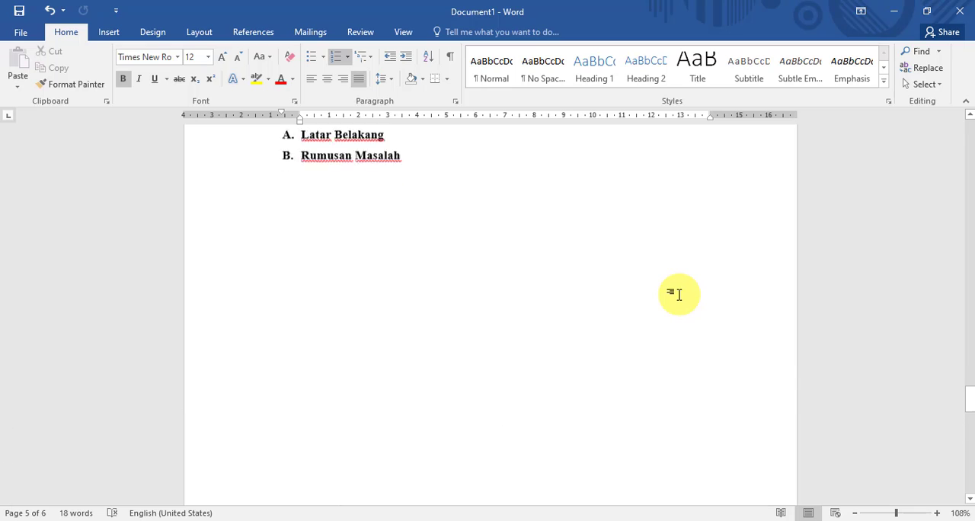
{"action": "scroll", "coordinate": [563, 228], "scroll_direction": "up", "scroll_amount": 5}
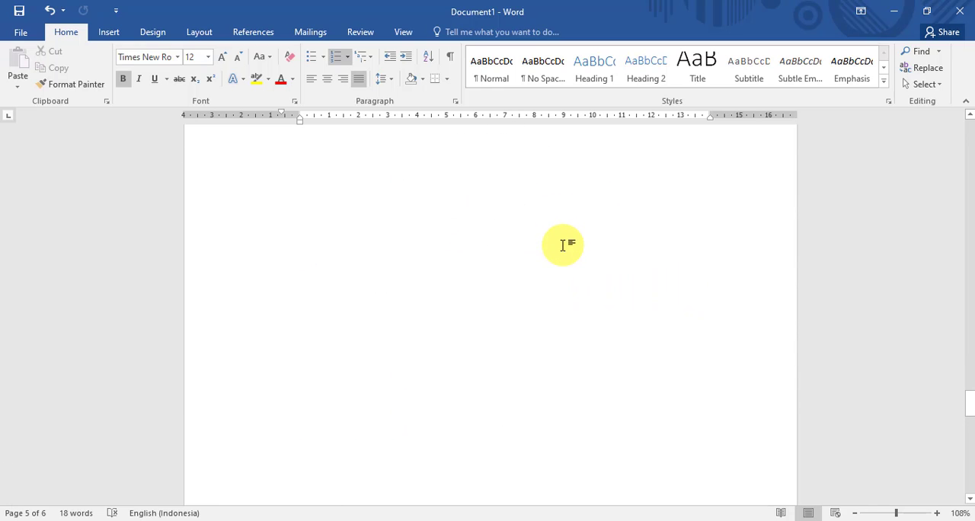
{"action": "scroll", "coordinate": [565, 282], "scroll_direction": "down", "scroll_amount": 3}
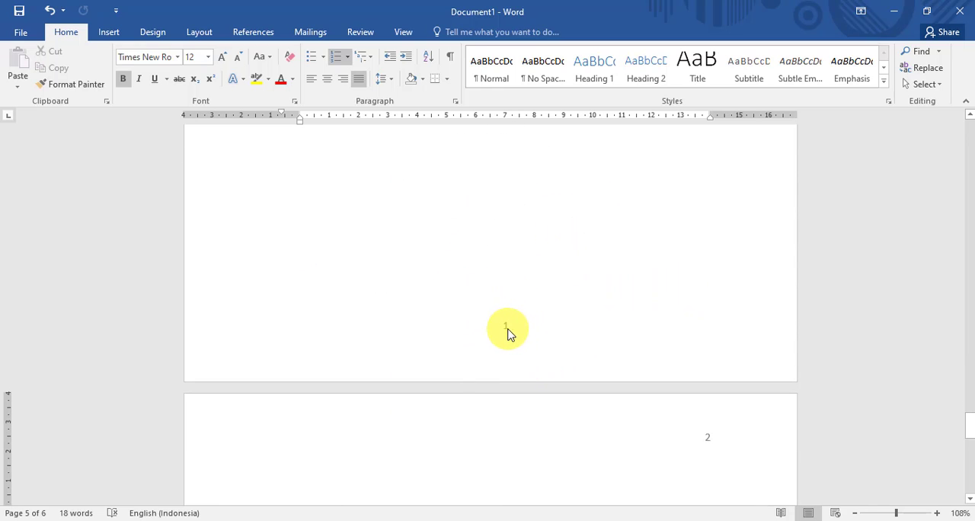
{"action": "scroll", "coordinate": [593, 332], "scroll_direction": "down", "scroll_amount": 1}
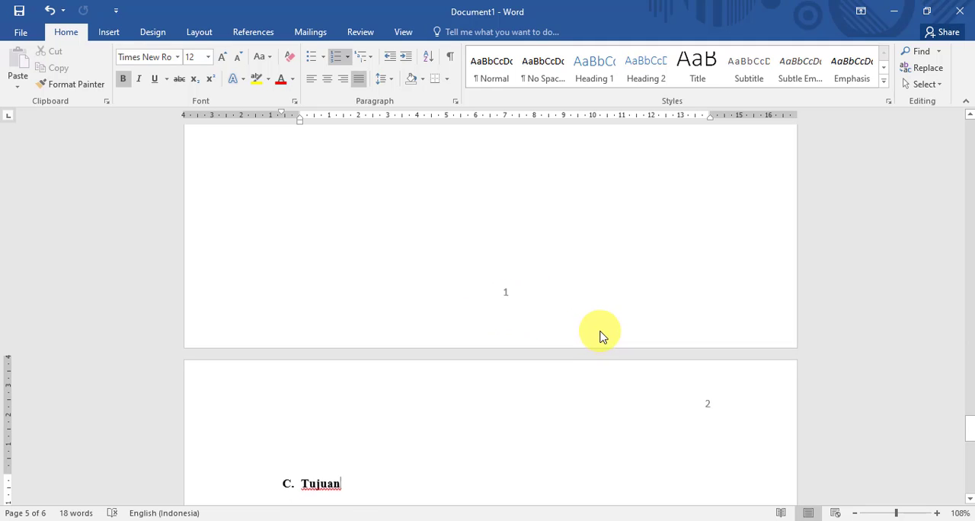
- Insert a Next Page section break after the Tujuan list item
{"action": "scroll", "coordinate": [586, 325], "scroll_direction": "down", "scroll_amount": 5}
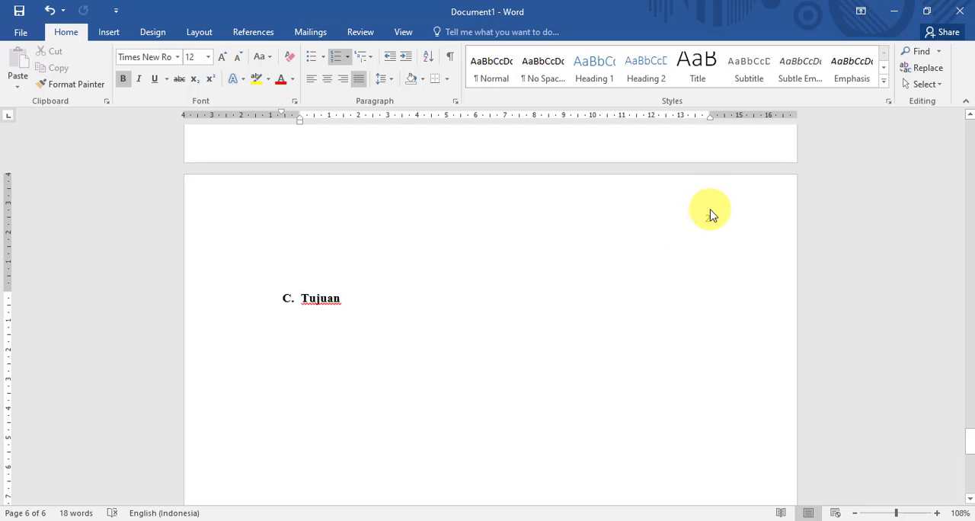
{"action": "scroll", "coordinate": [704, 232], "scroll_direction": "down", "scroll_amount": 10}
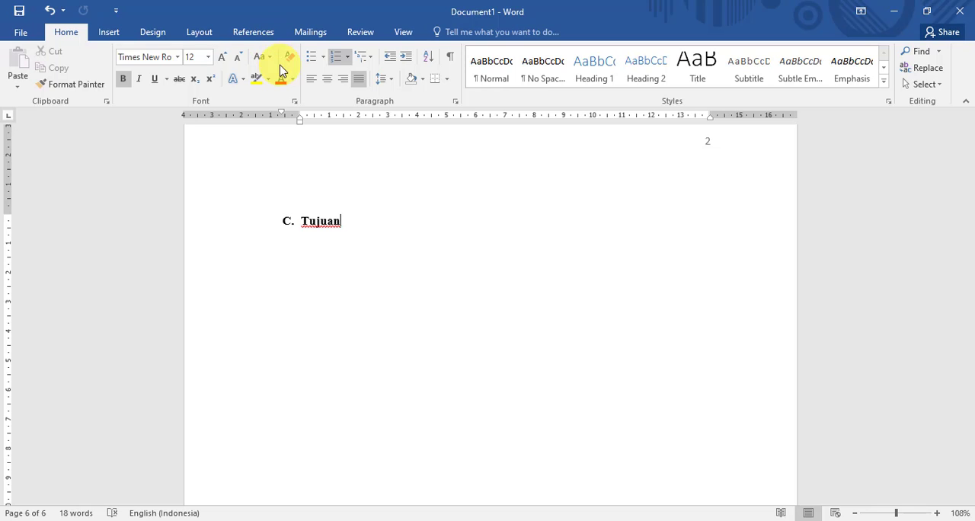
{"action": "left_click", "coordinate": [255, 31]}
{"action": "left_click", "coordinate": [198, 32]}
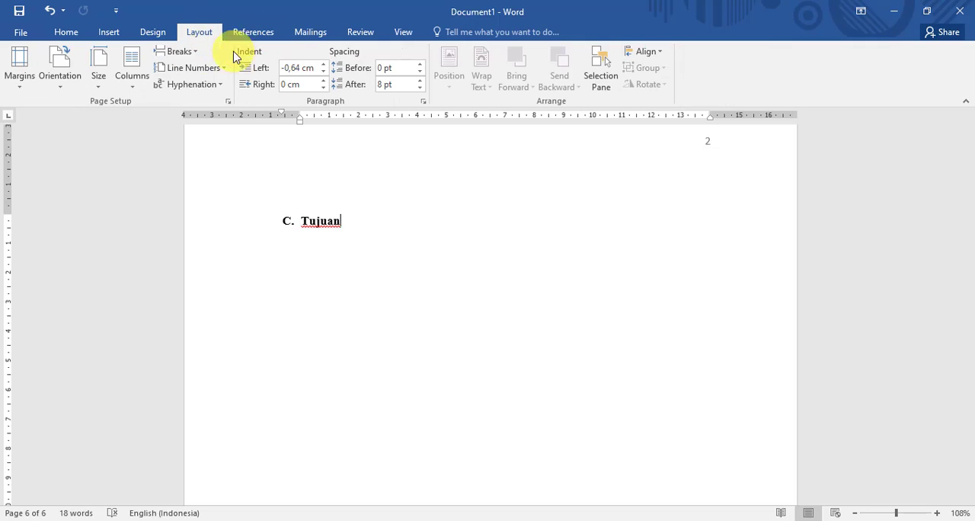
{"action": "left_click", "coordinate": [182, 51]}
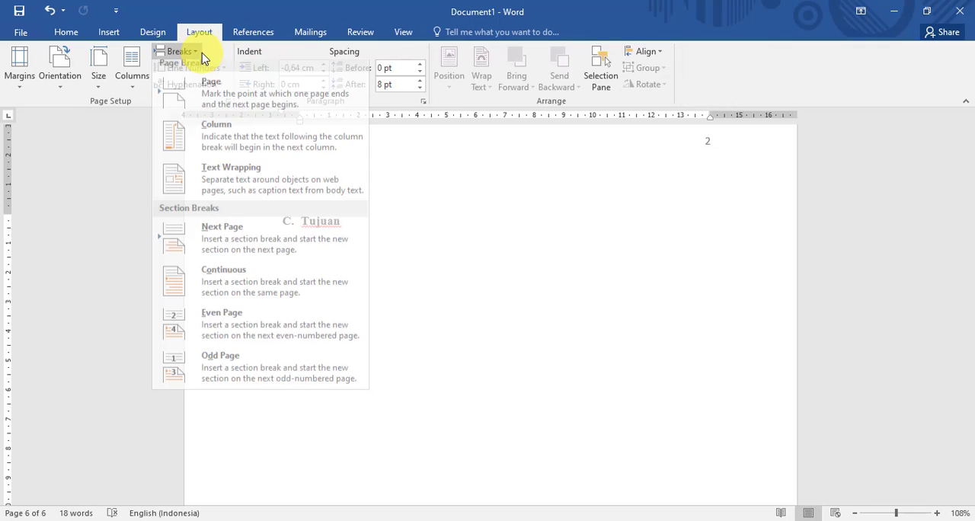
{"action": "left_click", "coordinate": [209, 256]}
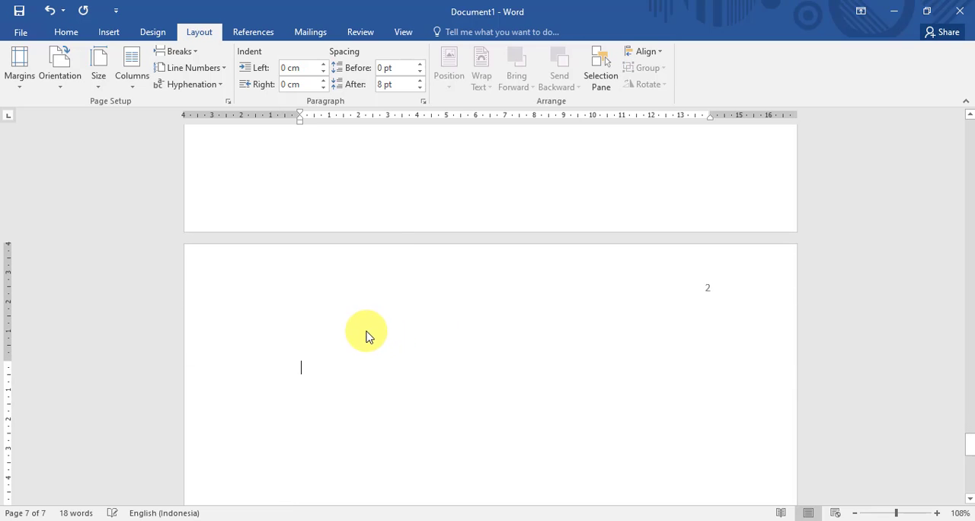
- Enter the centred two-line chapter heading BAB II / PEMBAHASAN on the new section 5 page
{"action": "left_click", "coordinate": [74, 32]}
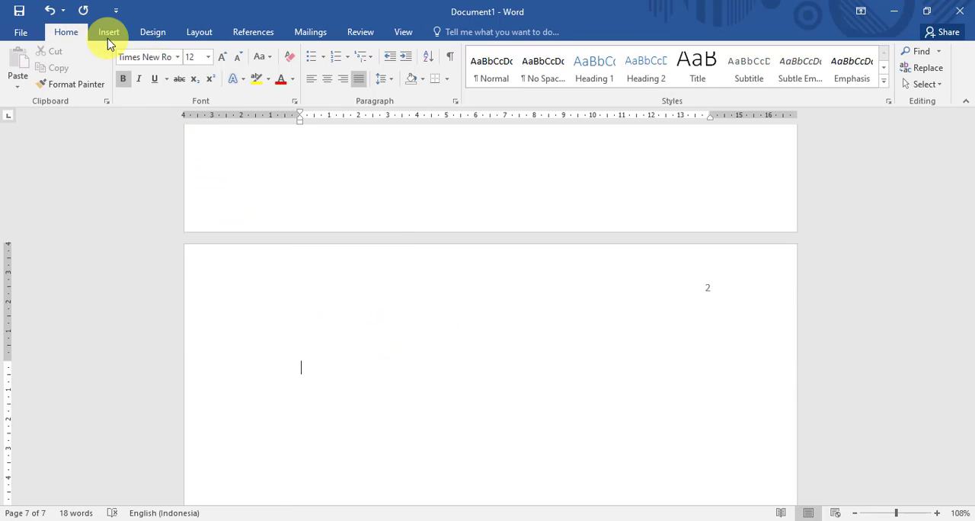
{"action": "left_click", "coordinate": [326, 82]}
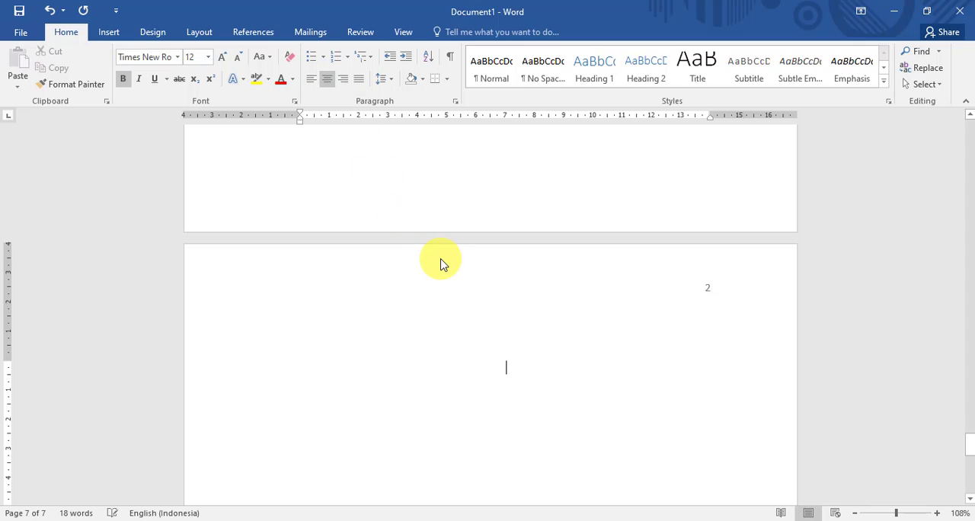
{"action": "type", "text": "BAB II"}
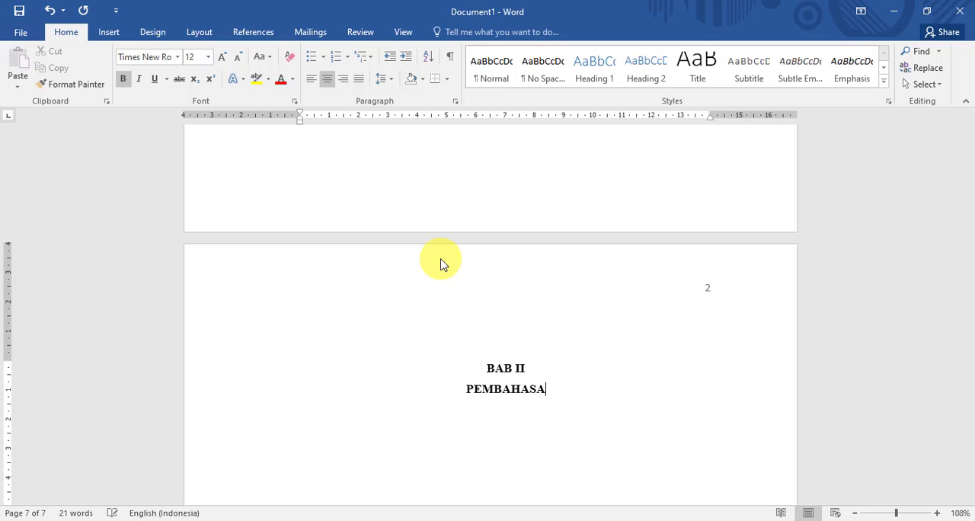
- Unlink the section 5 header on the BAB II page from the previous section, delete its page number and leave header editing
{"action": "double_click", "coordinate": [708, 290]}
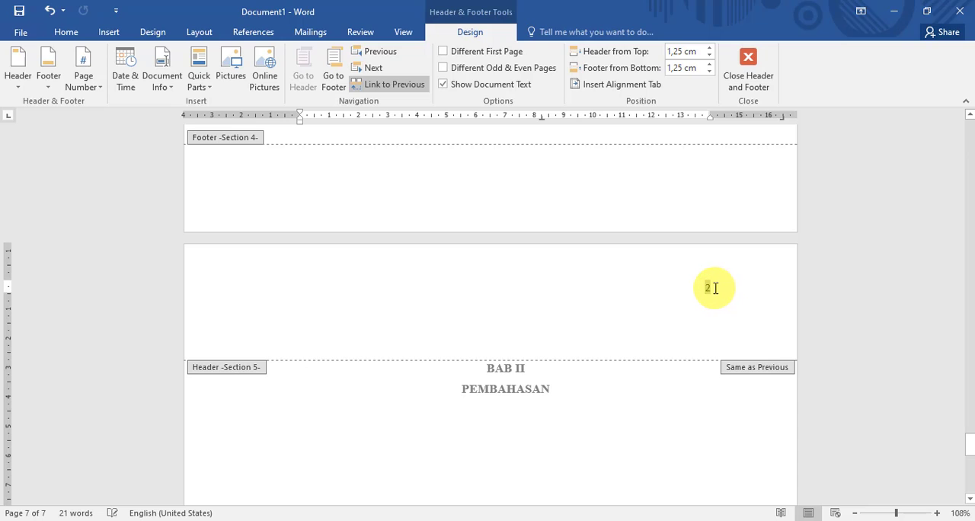
{"action": "left_click", "coordinate": [395, 81]}
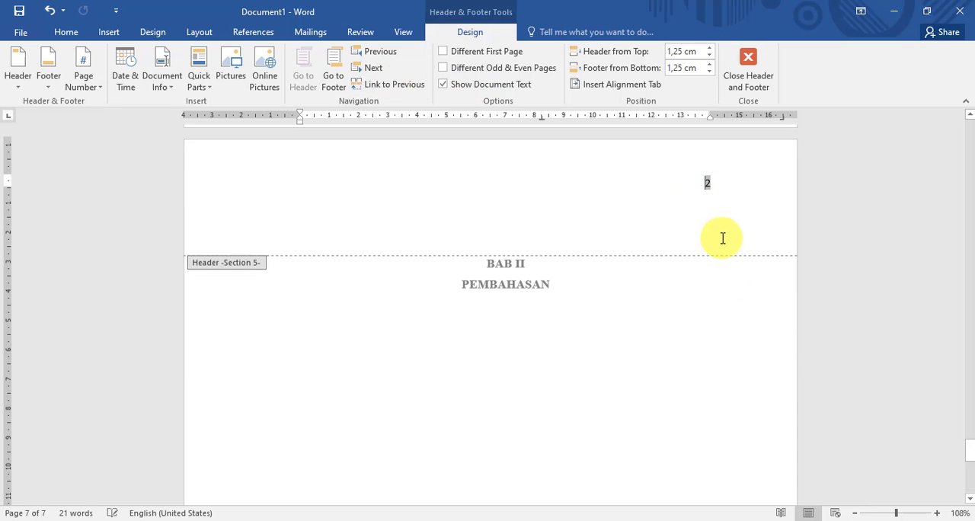
{"action": "key", "text": "Delete"}
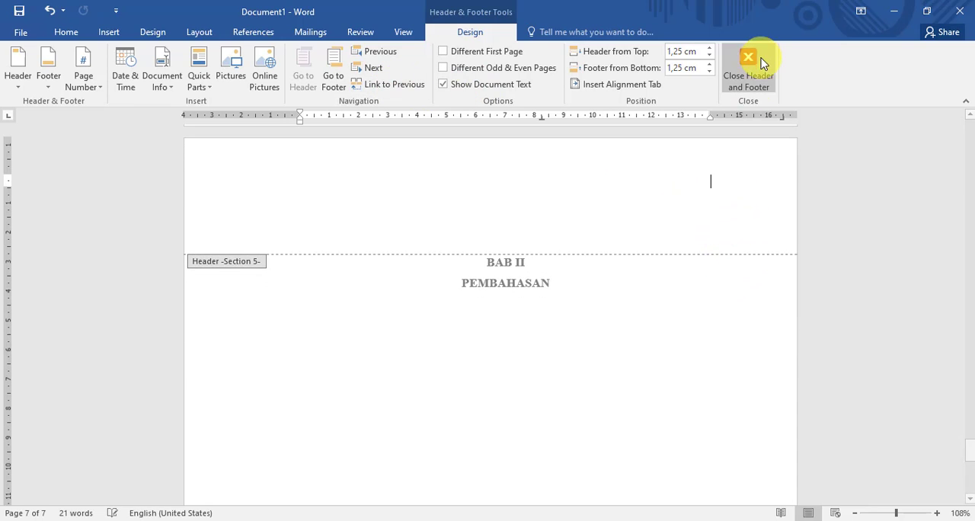
{"action": "left_click", "coordinate": [757, 63]}
- Add the justified lettered list item "A. Pengertian" below the PEMBAHASAN heading, with its hanging indent moved to the left margin
{"action": "scroll", "coordinate": [568, 244], "scroll_direction": "down", "scroll_amount": 10}
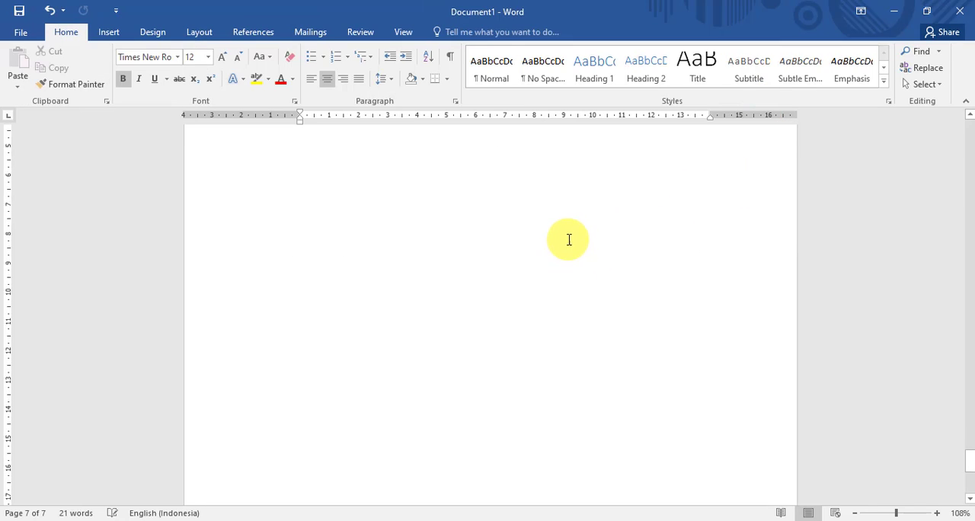
{"action": "scroll", "coordinate": [564, 237], "scroll_direction": "up", "scroll_amount": 5}
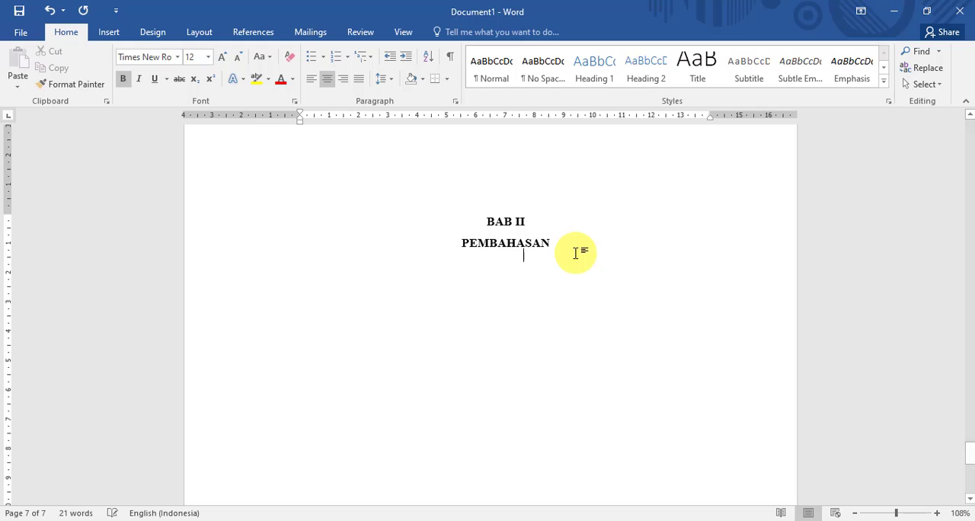
{"action": "key", "text": "Return"}
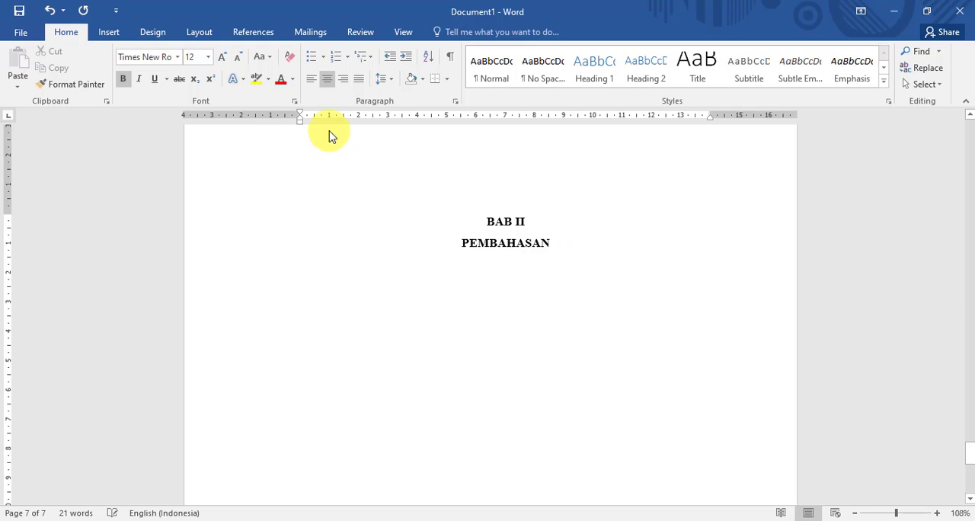
{"action": "left_click", "coordinate": [358, 81]}
{"action": "type", "text": "A."}
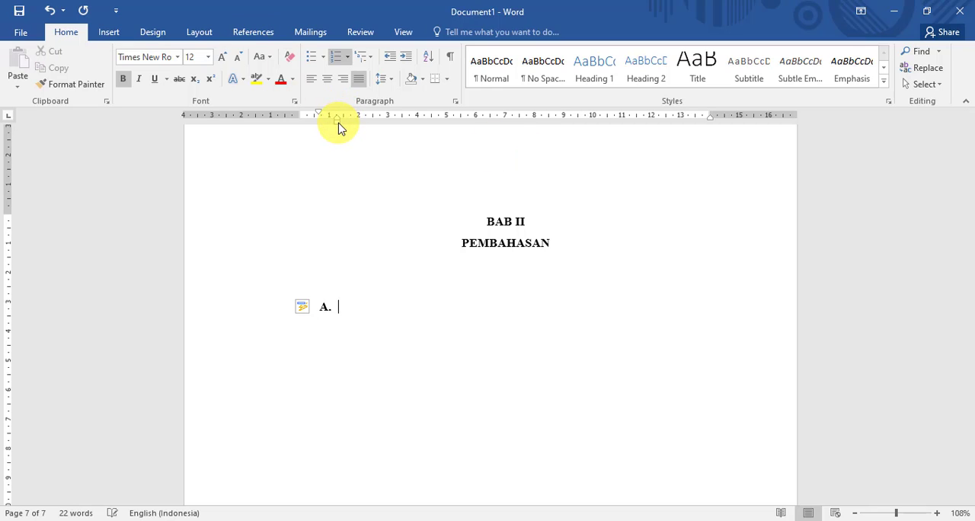
{"action": "left_click_drag", "start_coordinate": [338, 122], "coordinate": [301, 126]}
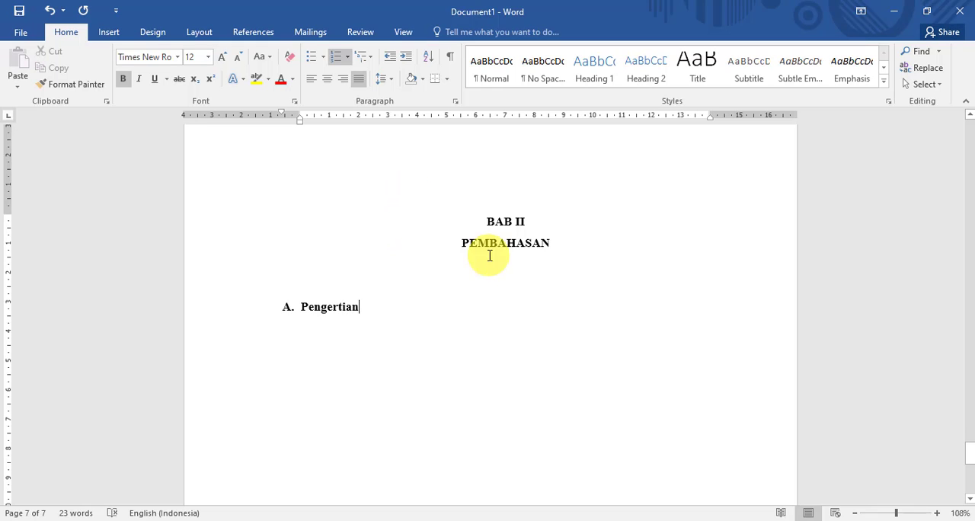
- Open the section 5 footer on the BAB II page and review the header and footer areas there and on the Tujuan page
{"action": "scroll", "coordinate": [480, 266], "scroll_direction": "down", "scroll_amount": 2}
{"action": "scroll", "coordinate": [411, 293], "scroll_direction": "up", "scroll_amount": 2}
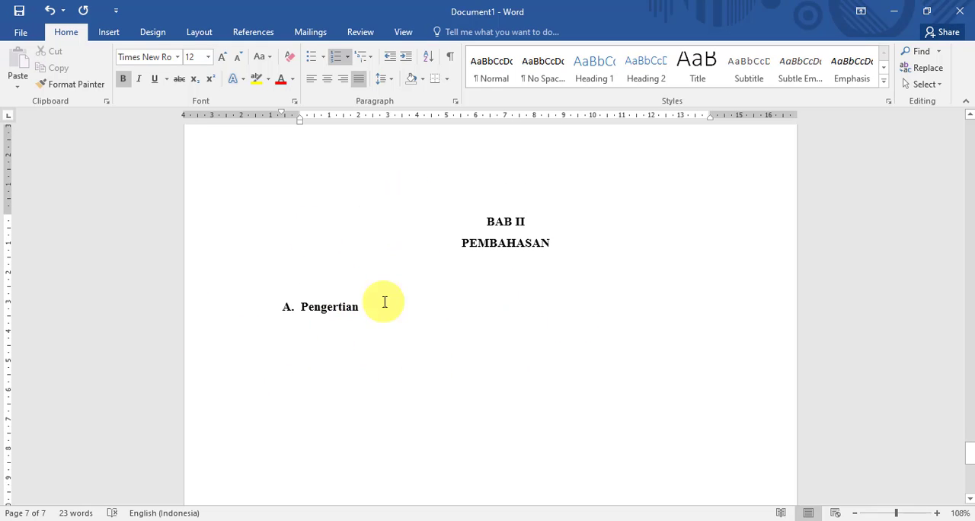
{"action": "scroll", "coordinate": [383, 302], "scroll_direction": "down", "scroll_amount": 8}
{"action": "scroll", "coordinate": [521, 333], "scroll_direction": "up", "scroll_amount": 8}
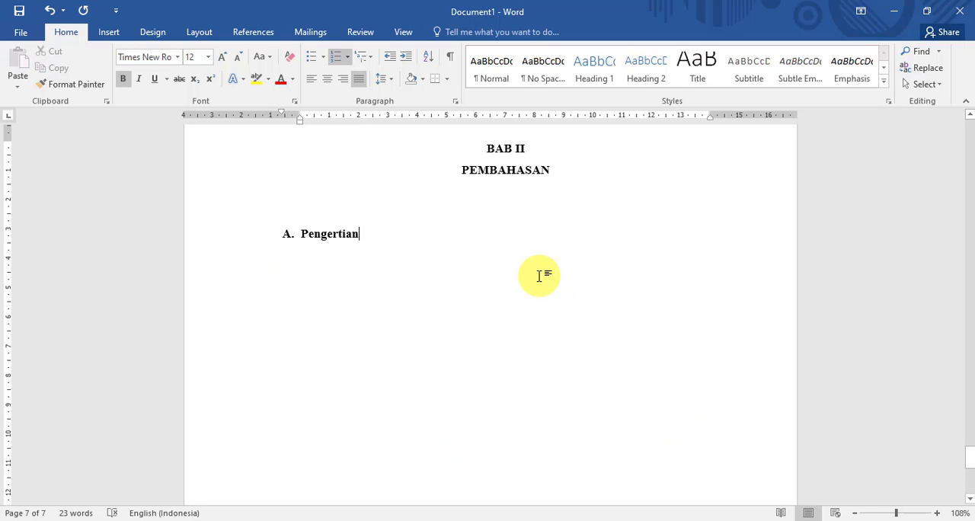
{"action": "scroll", "coordinate": [627, 211], "scroll_direction": "up", "scroll_amount": 2}
{"action": "scroll", "coordinate": [560, 298], "scroll_direction": "down", "scroll_amount": 8}
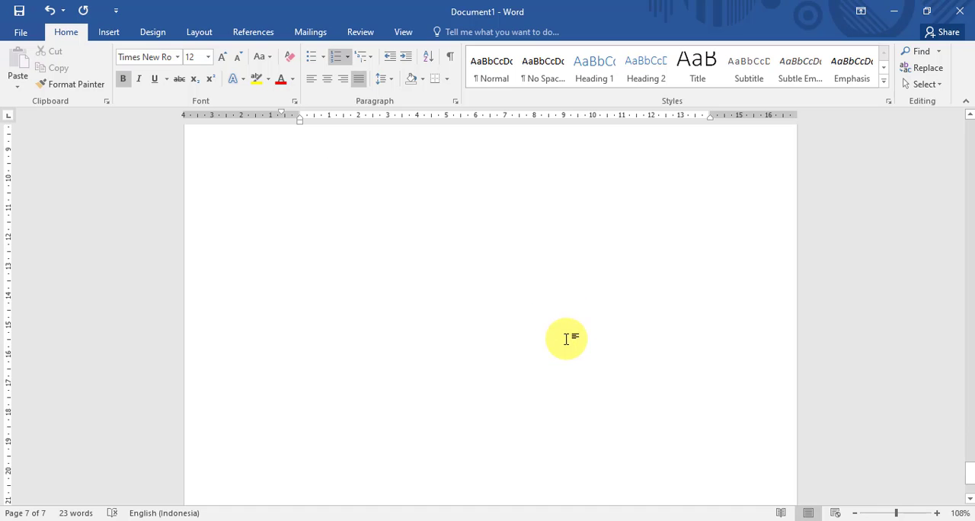
{"action": "scroll", "coordinate": [566, 339], "scroll_direction": "down", "scroll_amount": 2}
{"action": "double_click", "coordinate": [500, 450]}
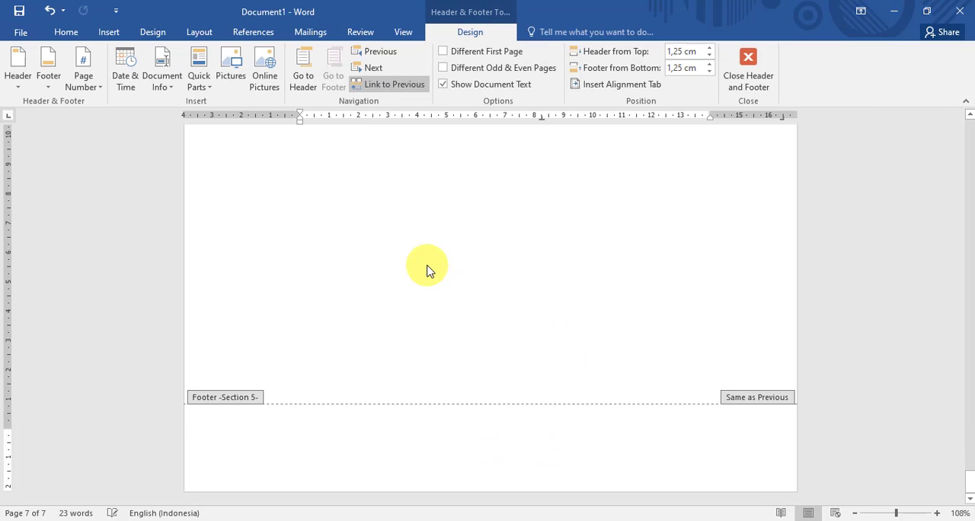
{"action": "scroll", "coordinate": [562, 333], "scroll_direction": "down", "scroll_amount": 5}
{"action": "scroll", "coordinate": [579, 252], "scroll_direction": "up", "scroll_amount": 2}
{"action": "scroll", "coordinate": [568, 299], "scroll_direction": "down", "scroll_amount": 2}
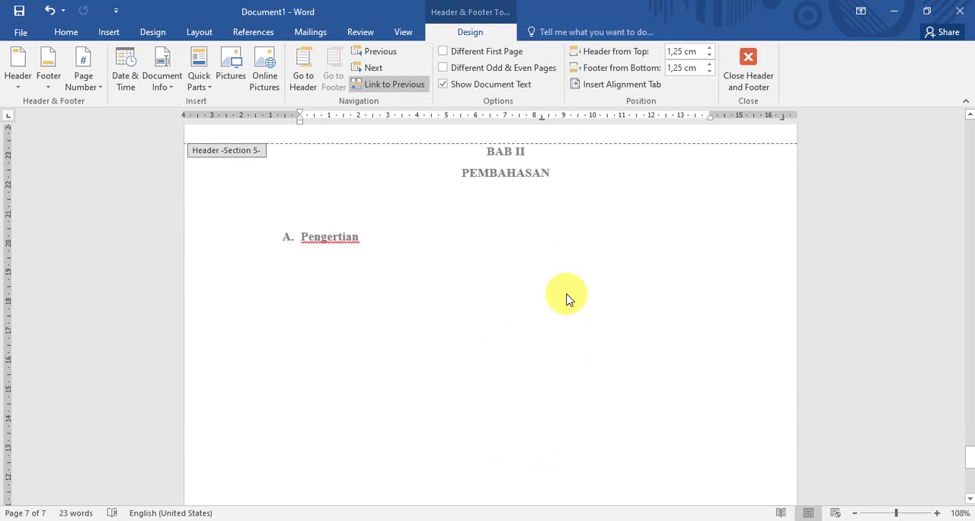
{"action": "scroll", "coordinate": [564, 305], "scroll_direction": "up", "scroll_amount": 4}
{"action": "scroll", "coordinate": [556, 350], "scroll_direction": "down", "scroll_amount": 1}
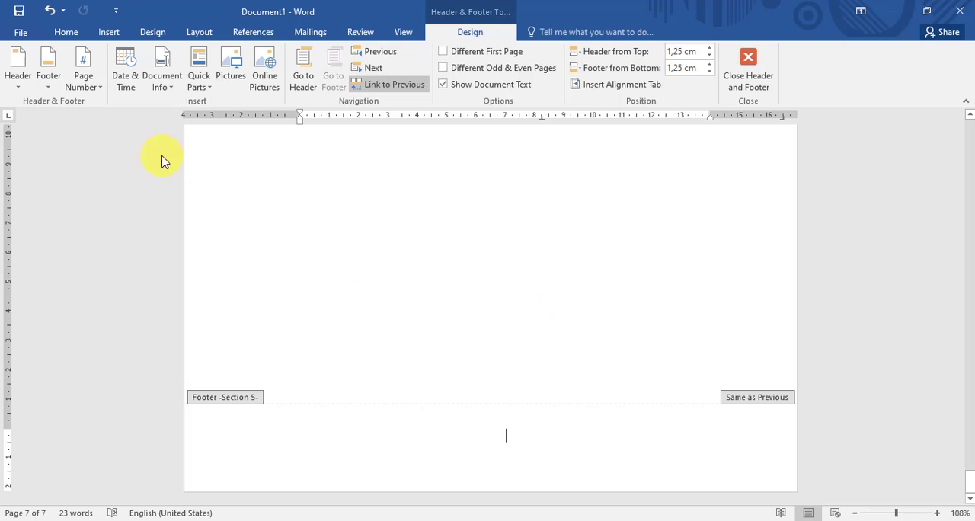
{"action": "scroll", "coordinate": [564, 320], "scroll_direction": "up", "scroll_amount": 10}
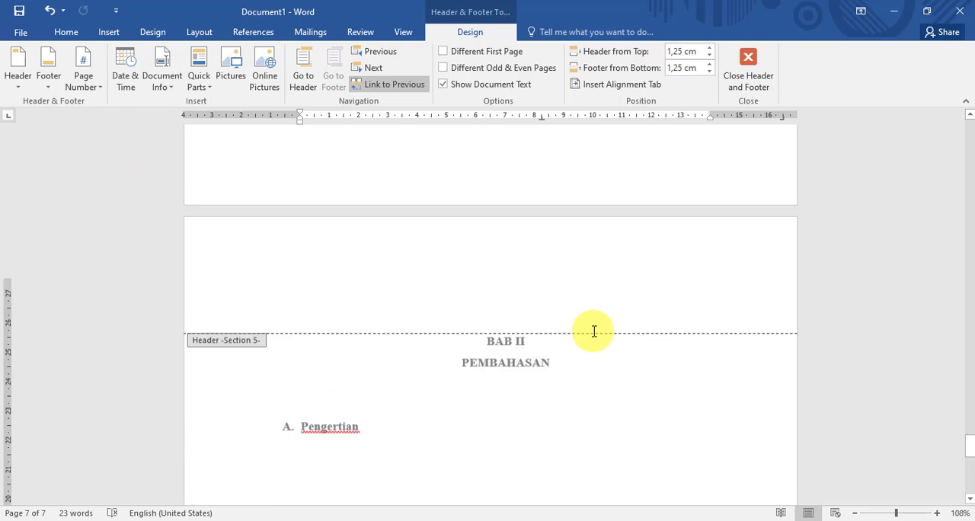
{"action": "scroll", "coordinate": [689, 360], "scroll_direction": "up", "scroll_amount": 8}
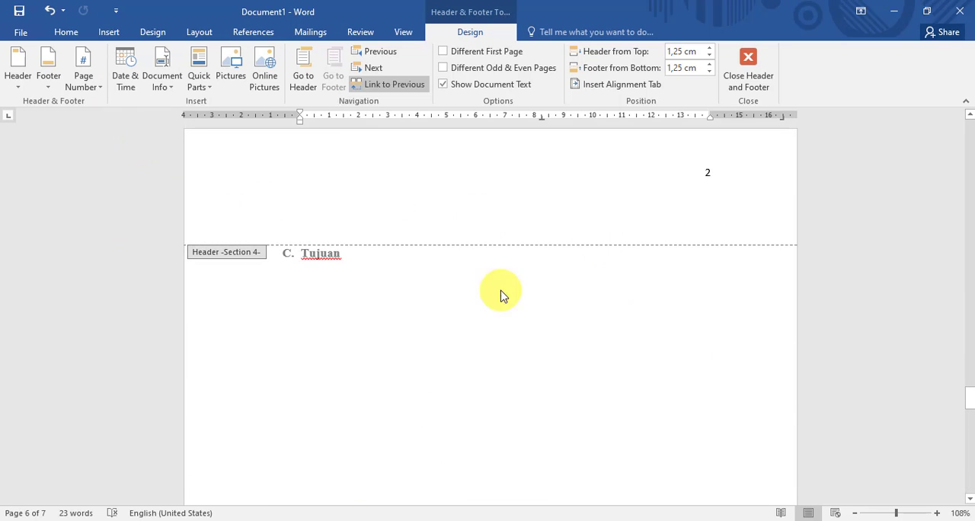
{"action": "scroll", "coordinate": [664, 255], "scroll_direction": "down", "scroll_amount": 18}
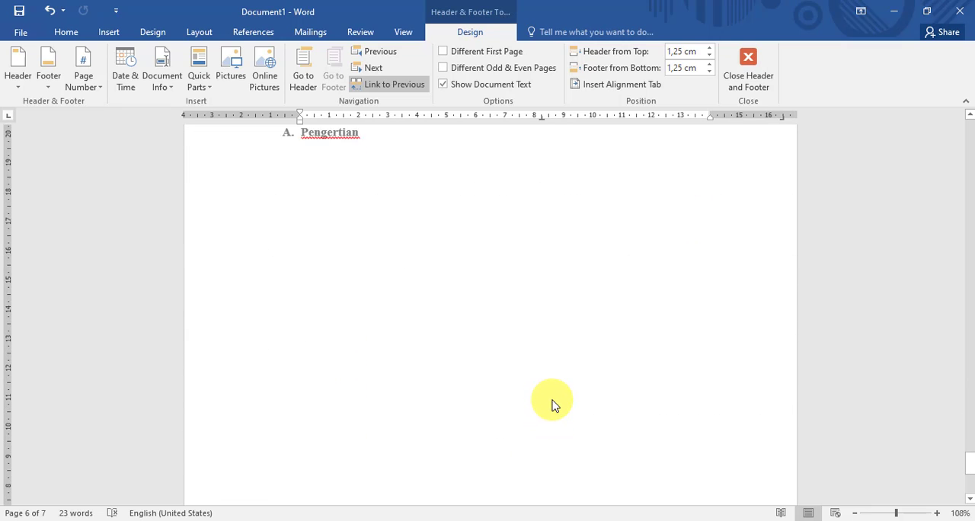
- Set the section 5 page numbers to the 1, 2, 3 format, starting at 3
{"action": "left_click", "coordinate": [523, 429]}
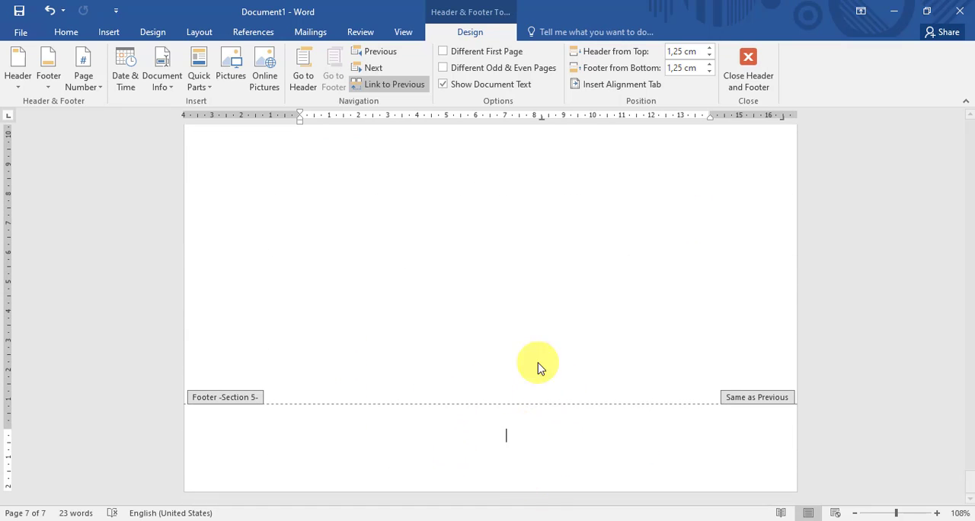
{"action": "left_click", "coordinate": [87, 80]}
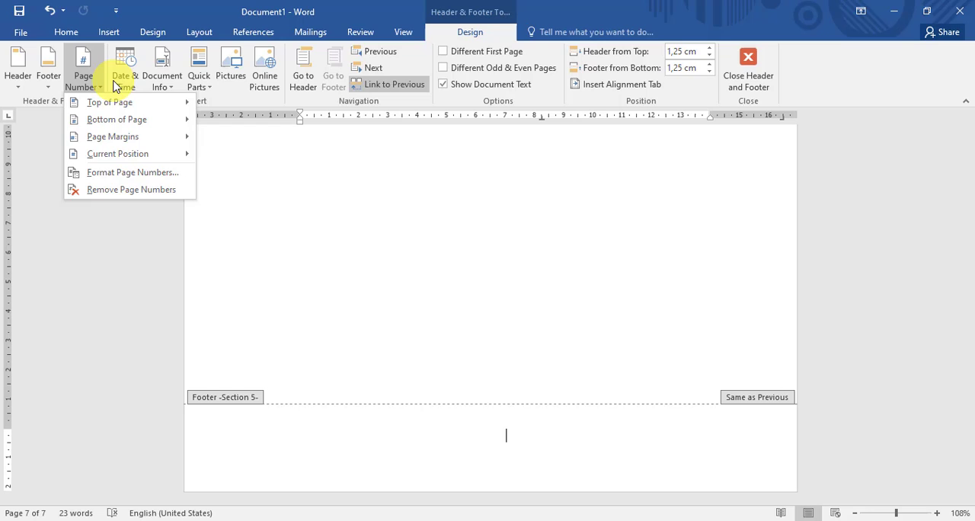
{"action": "left_click", "coordinate": [125, 179]}
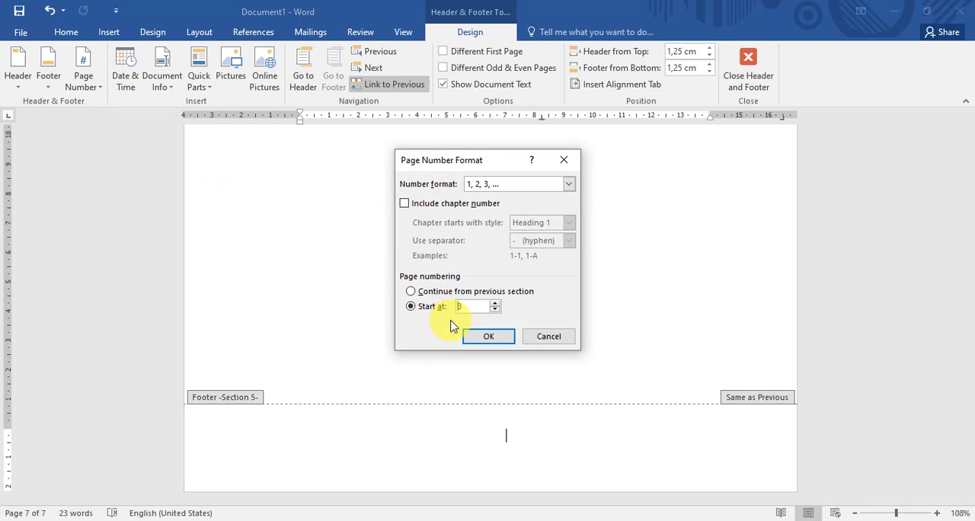
{"action": "left_click", "coordinate": [484, 337]}
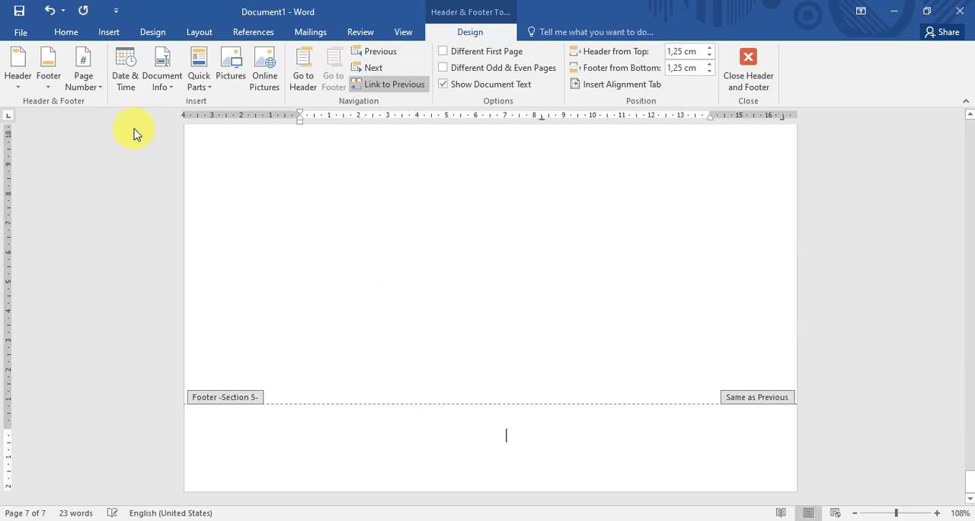
- Insert a centred Plain Number 2 page number at the bottom of the section 5 page
{"action": "left_click", "coordinate": [87, 83]}
{"action": "mouse_move", "coordinate": [151, 122]}
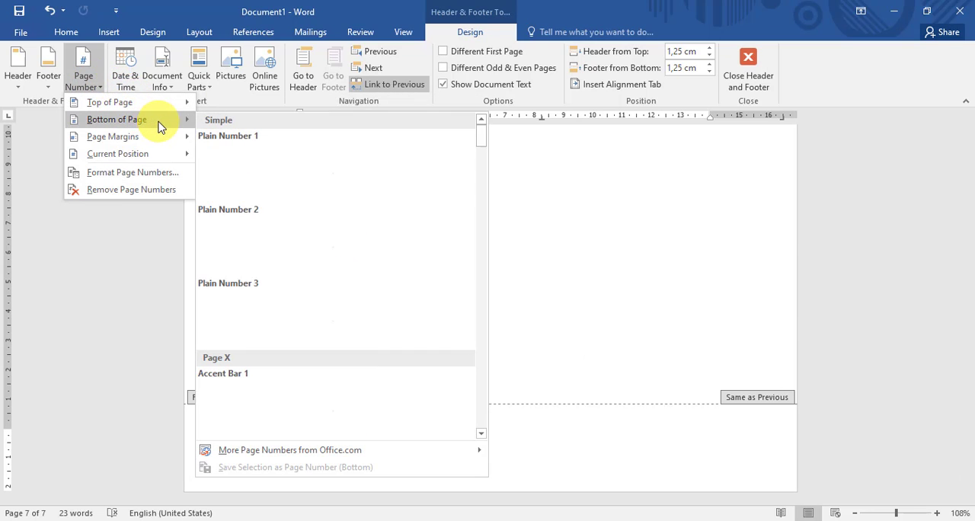
{"action": "left_click", "coordinate": [370, 257]}
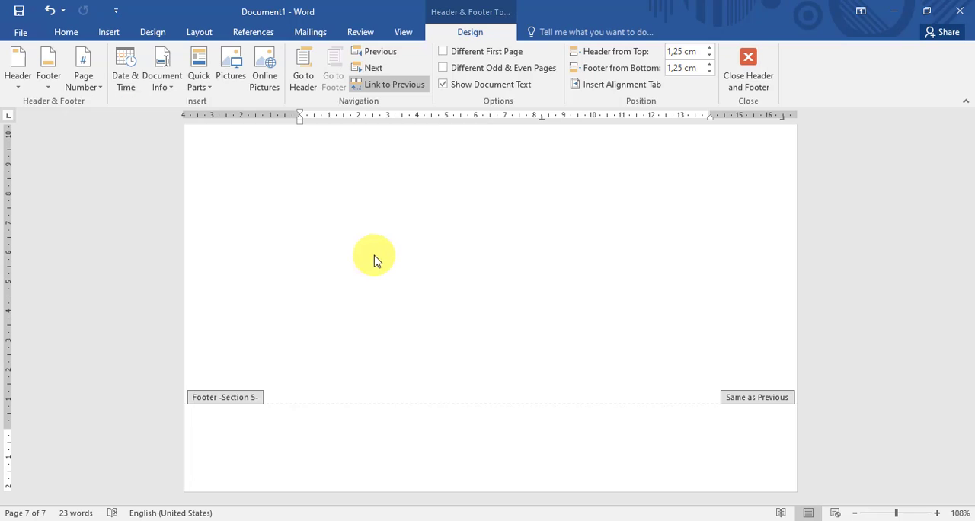
- Unlink the section 5 footer on the BAB II page from the previous section
{"action": "scroll", "coordinate": [610, 379], "scroll_direction": "up", "scroll_amount": 10}
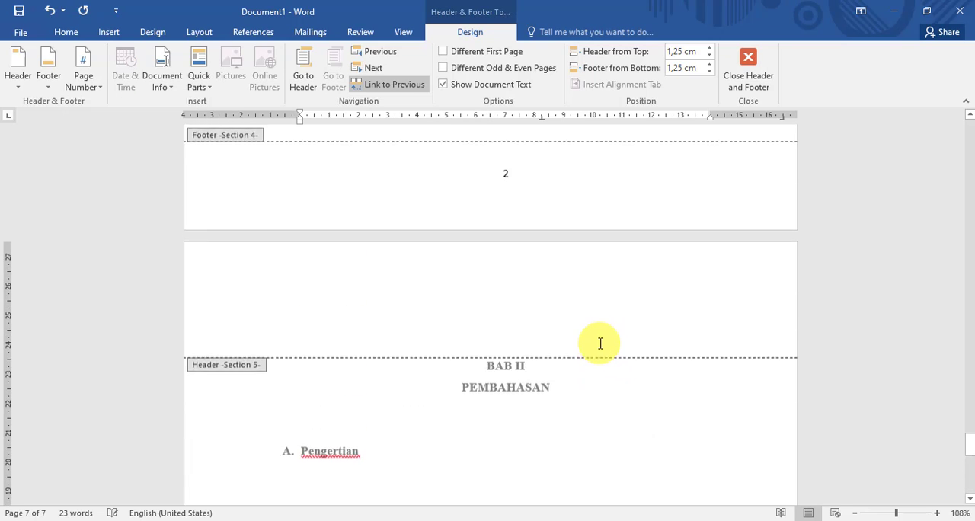
{"action": "scroll", "coordinate": [598, 354], "scroll_direction": "down", "scroll_amount": 15}
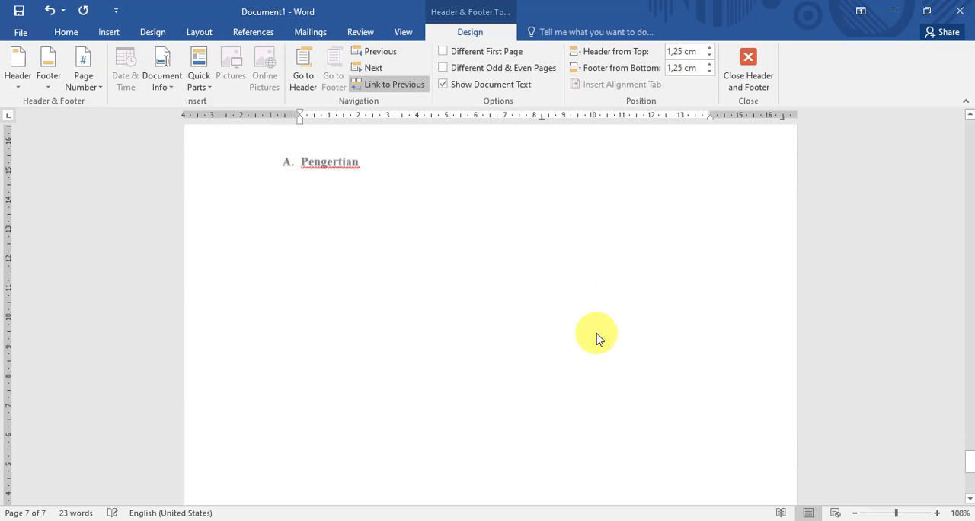
{"action": "left_click", "coordinate": [492, 465]}
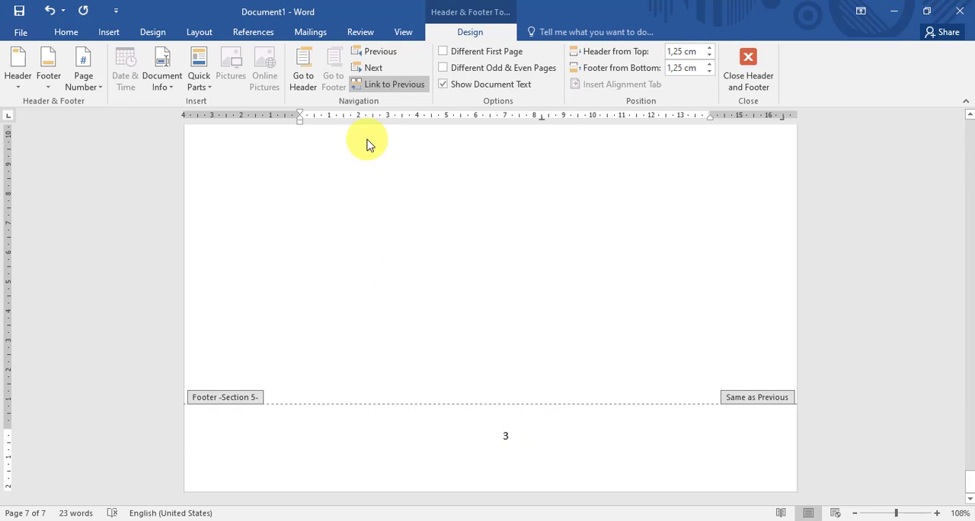
{"action": "left_click", "coordinate": [384, 85]}
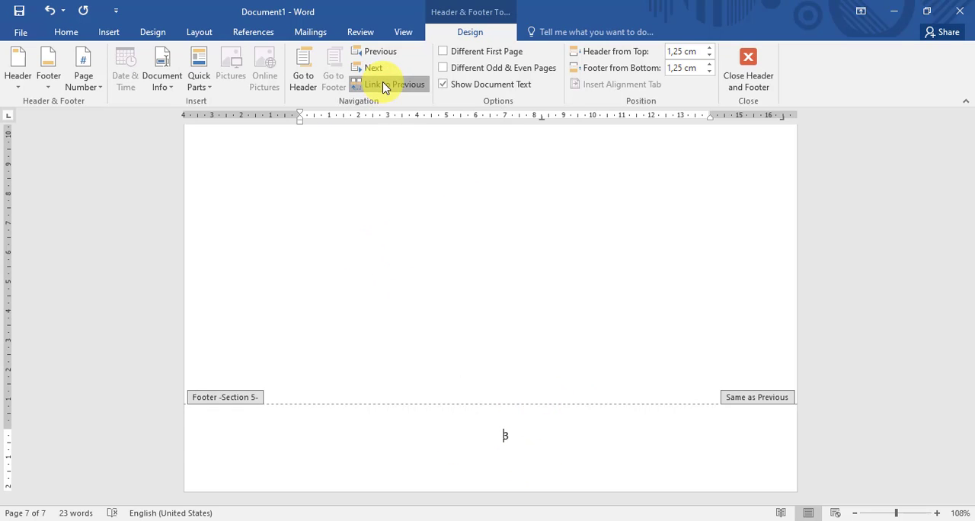
- Place the cursor after the page number in the section 4 footer and leave header and footer editing
{"action": "scroll", "coordinate": [533, 303], "scroll_direction": "up", "scroll_amount": 10}
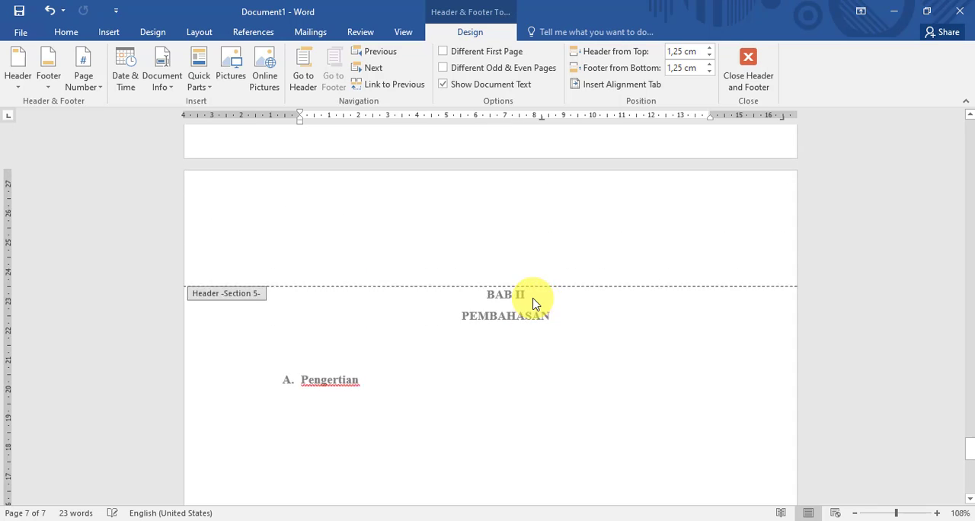
{"action": "left_click", "coordinate": [532, 337]}
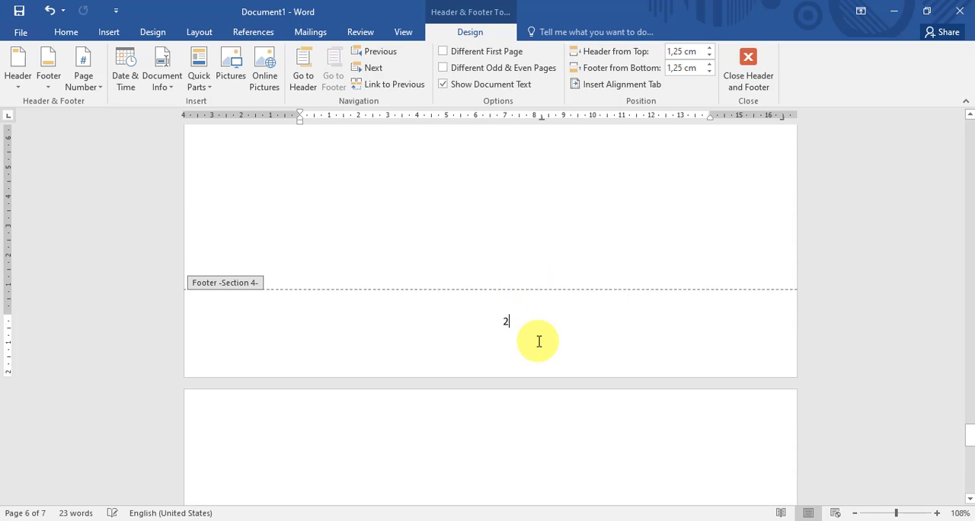
{"action": "scroll", "coordinate": [548, 304], "scroll_direction": "down", "scroll_amount": 5}
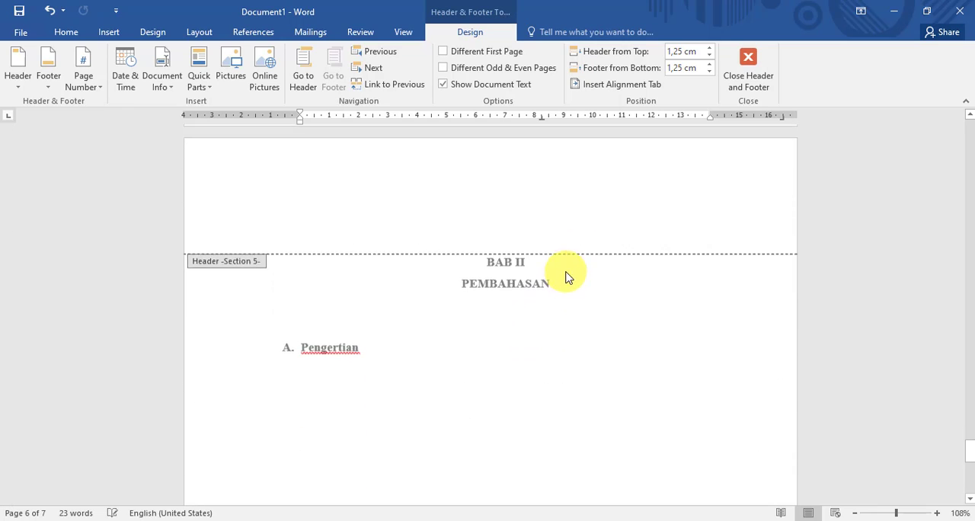
{"action": "left_click", "coordinate": [749, 81]}
- Check the page number positions on the BAB I, Tujuan and BAB II pages
{"action": "scroll", "coordinate": [670, 312], "scroll_direction": "down", "scroll_amount": 2}
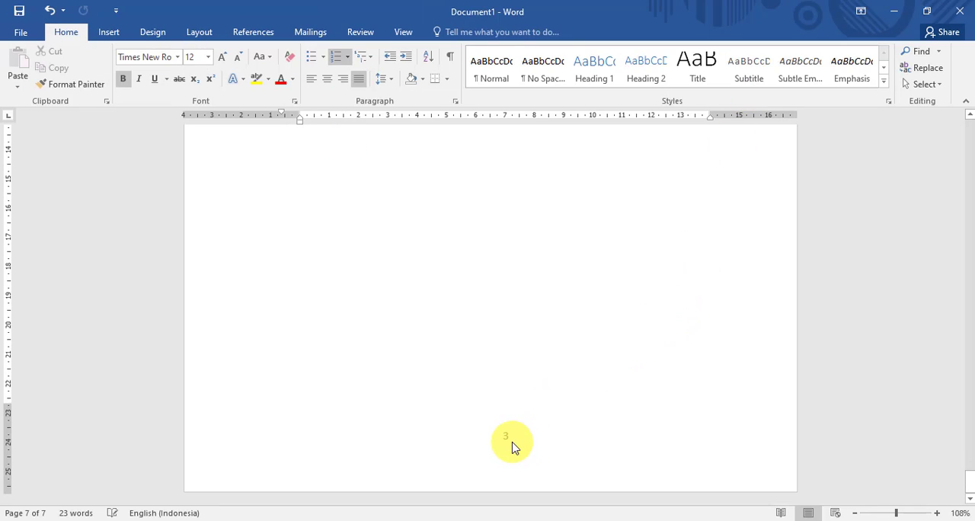
{"action": "scroll", "coordinate": [507, 336], "scroll_direction": "down", "scroll_amount": 6}
{"action": "scroll", "coordinate": [495, 305], "scroll_direction": "up", "scroll_amount": 2}
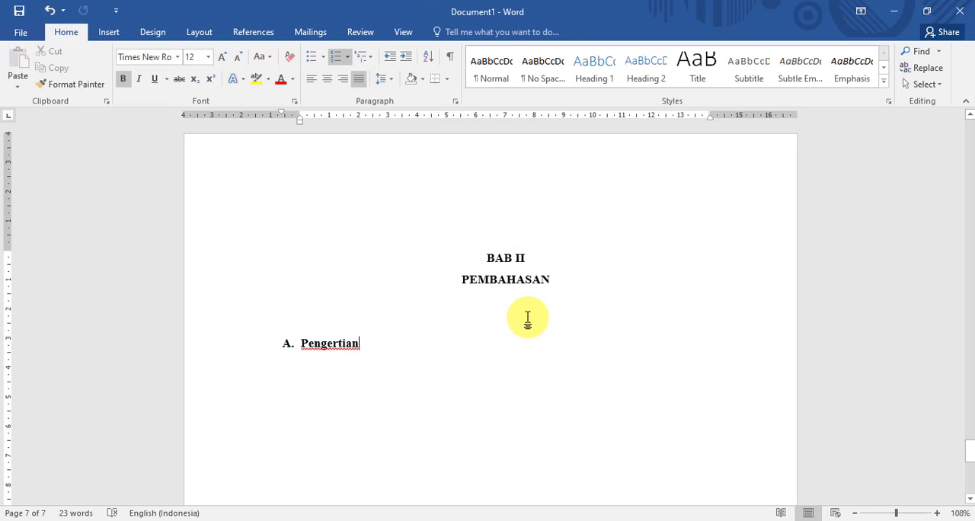
{"action": "scroll", "coordinate": [526, 320], "scroll_direction": "down", "scroll_amount": 8}
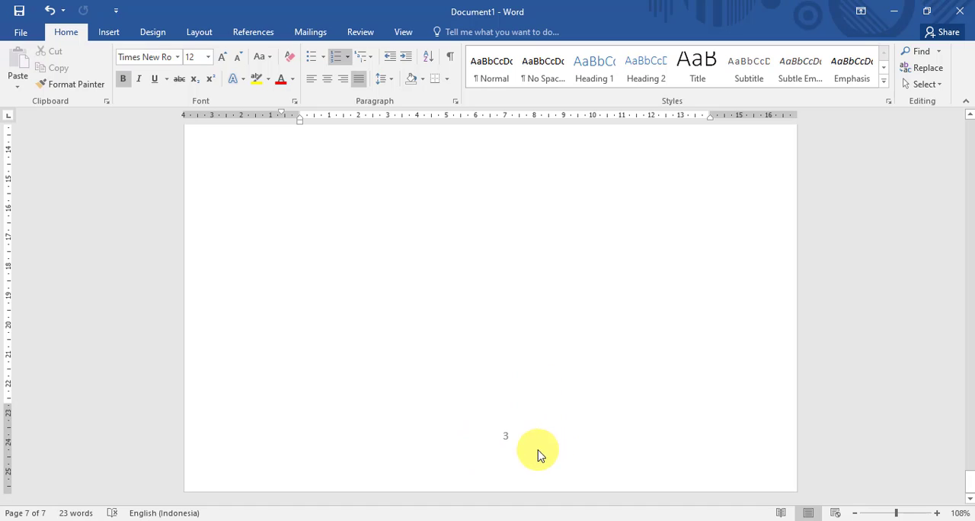
{"action": "scroll", "coordinate": [545, 447], "scroll_direction": "up", "scroll_amount": 10}
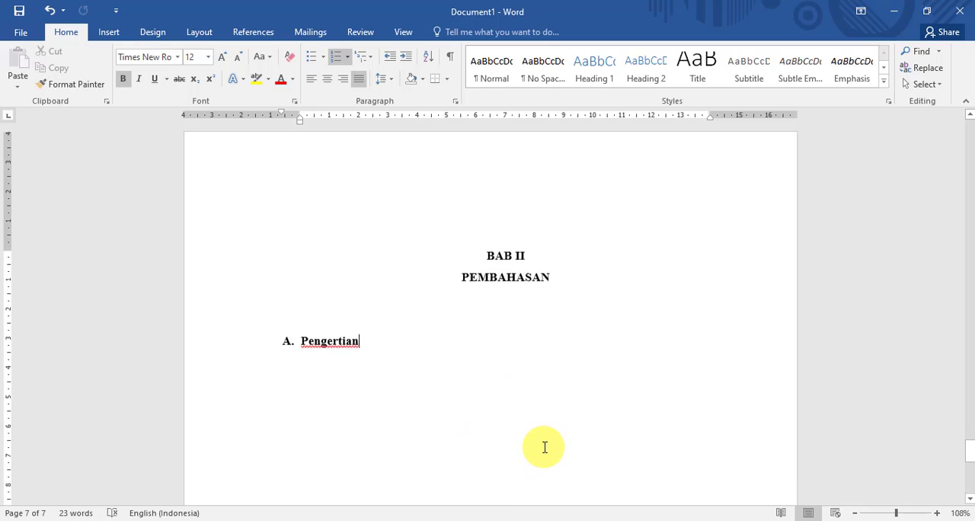
{"action": "scroll", "coordinate": [545, 447], "scroll_direction": "up", "scroll_amount": 7}
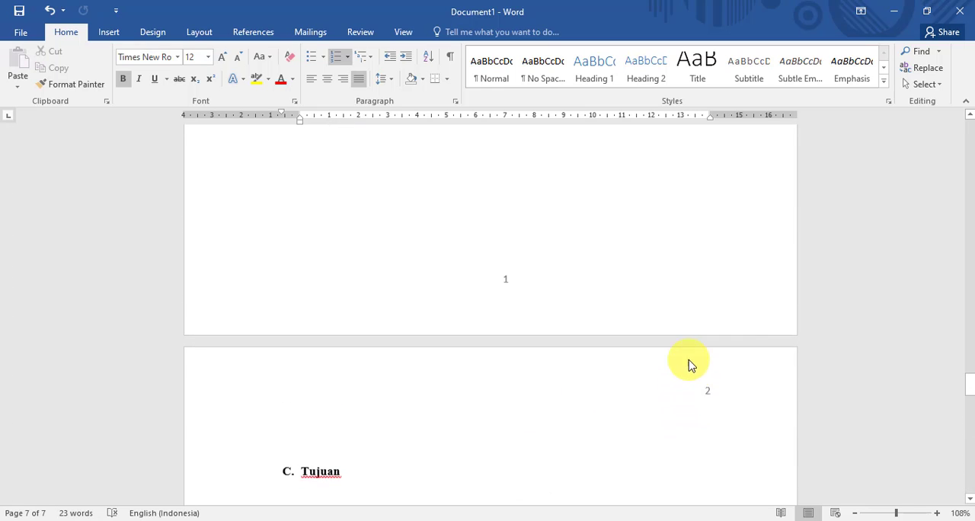
{"action": "scroll", "coordinate": [695, 265], "scroll_direction": "down", "scroll_amount": 3}
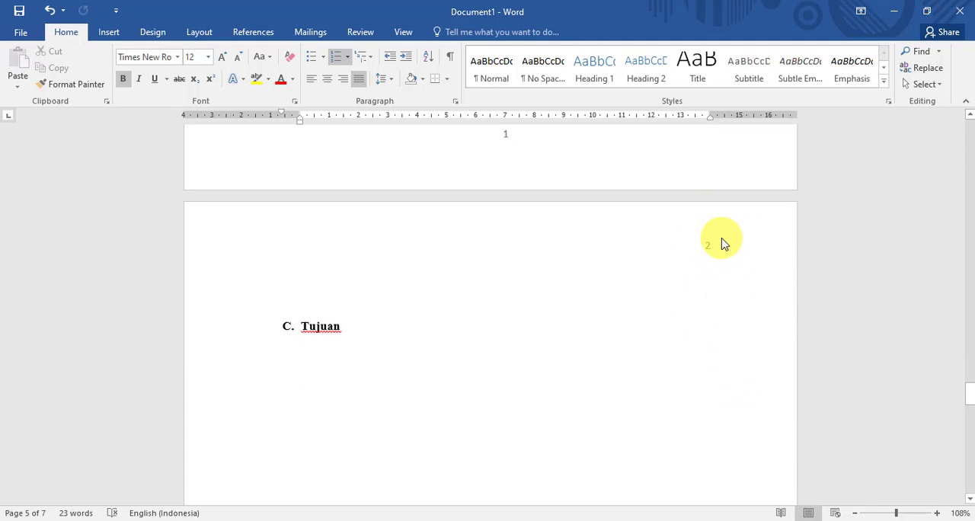
{"action": "scroll", "coordinate": [736, 242], "scroll_direction": "down", "scroll_amount": 5}
{"action": "scroll", "coordinate": [638, 336], "scroll_direction": "down", "scroll_amount": 15}
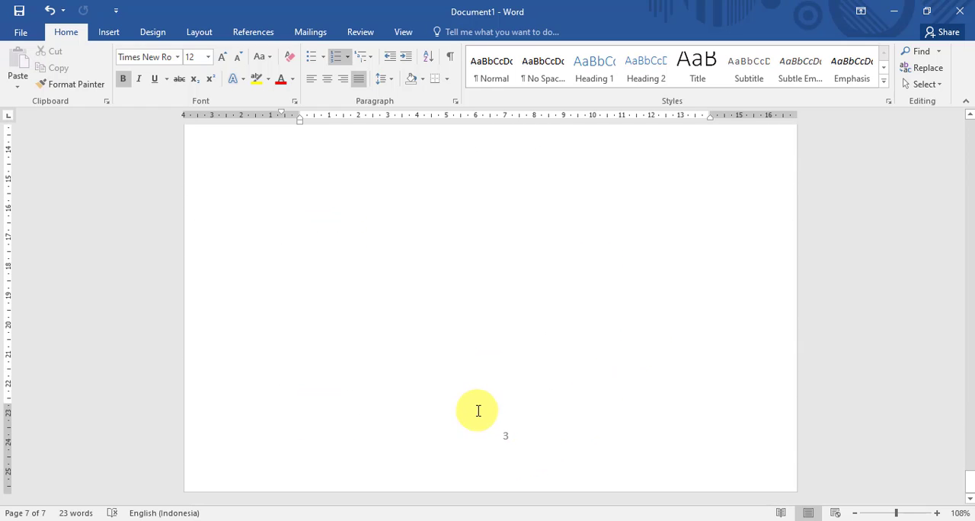
{"action": "scroll", "coordinate": [542, 422], "scroll_direction": "up", "scroll_amount": 10}
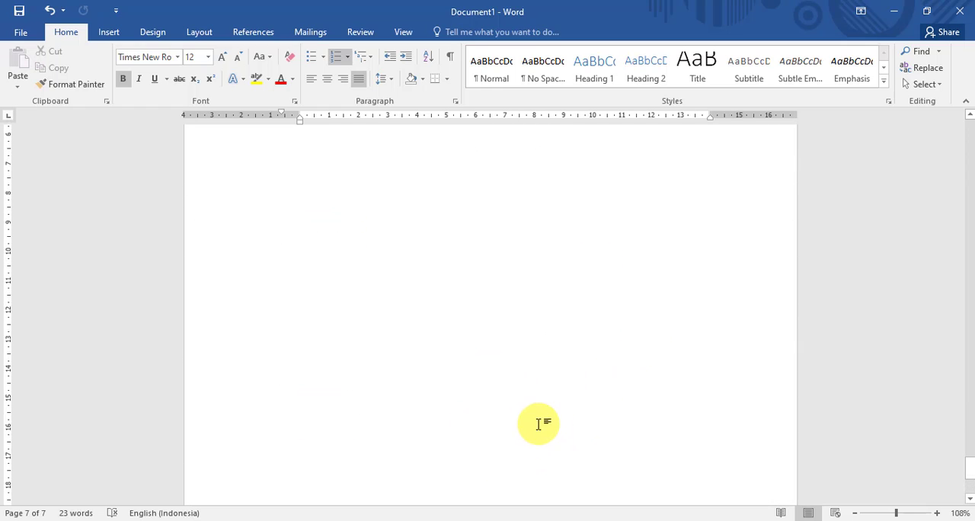
- Insert a Next Page section break after the Pengertian heading and add the heading "B. Penelitian" on the new page
{"action": "scroll", "coordinate": [599, 276], "scroll_direction": "down", "scroll_amount": 2}
{"action": "scroll", "coordinate": [598, 277], "scroll_direction": "up", "scroll_amount": 1}
{"action": "left_click", "coordinate": [199, 32]}
{"action": "scroll", "coordinate": [425, 205], "scroll_direction": "down", "scroll_amount": 1}
{"action": "scroll", "coordinate": [411, 236], "scroll_direction": "up", "scroll_amount": 1}
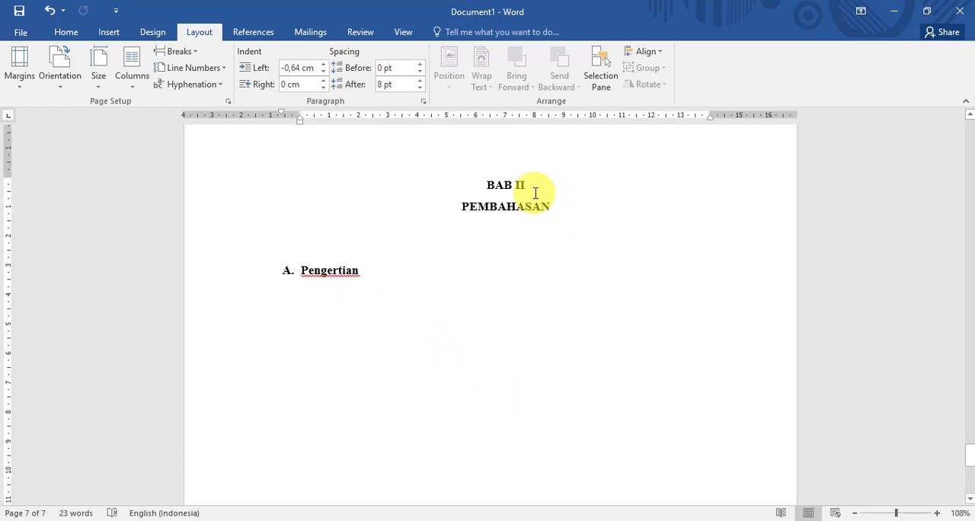
{"action": "left_click", "coordinate": [180, 51]}
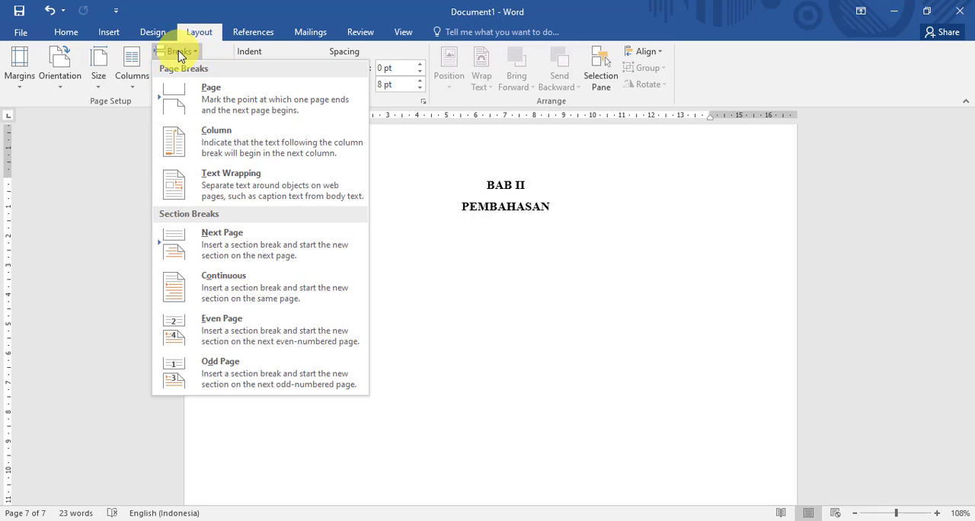
{"action": "left_click", "coordinate": [219, 254]}
{"action": "scroll", "coordinate": [420, 244], "scroll_direction": "down", "scroll_amount": 5}
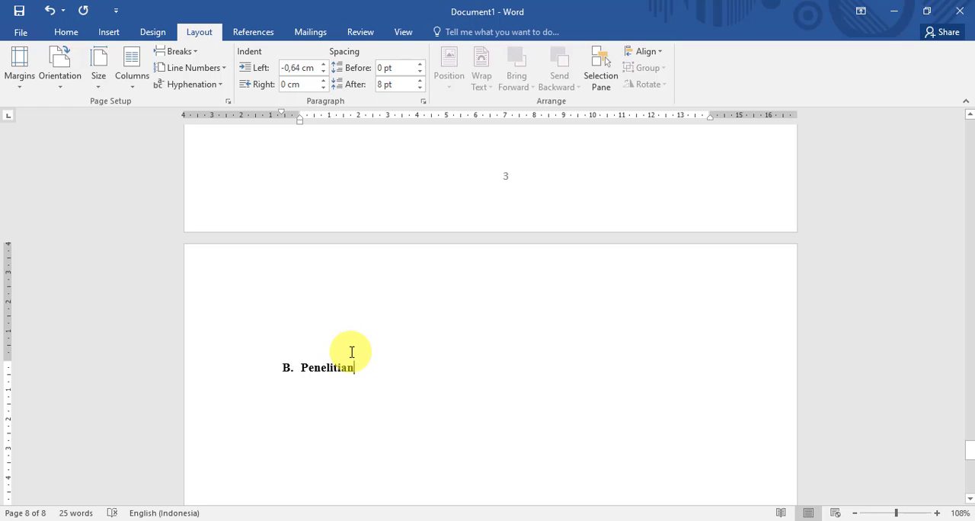
- Unlink the section 6 footer from the previous section, delete its page number and leave footer editing
{"action": "scroll", "coordinate": [349, 344], "scroll_direction": "down", "scroll_amount": 3}
{"action": "scroll", "coordinate": [381, 285], "scroll_direction": "up", "scroll_amount": 3}
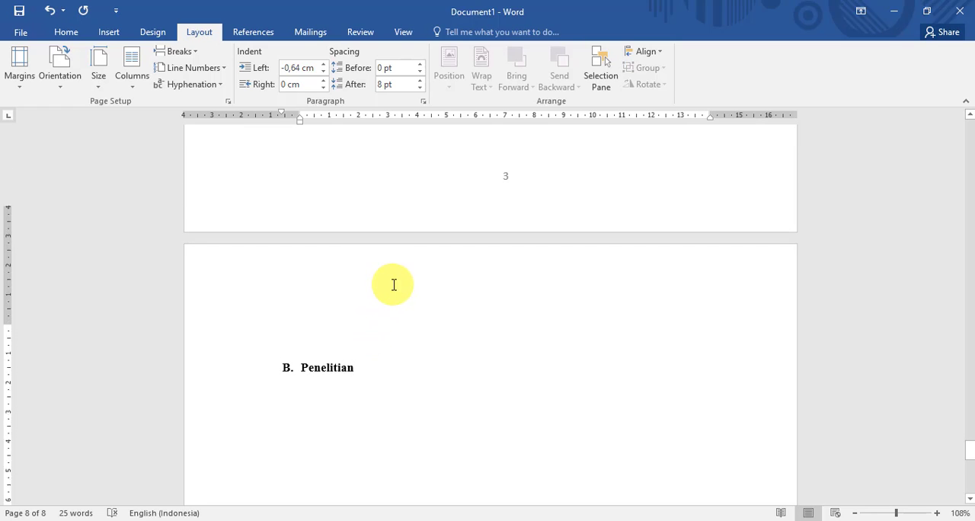
{"action": "scroll", "coordinate": [394, 285], "scroll_direction": "down", "scroll_amount": 2}
{"action": "scroll", "coordinate": [420, 285], "scroll_direction": "up", "scroll_amount": 8}
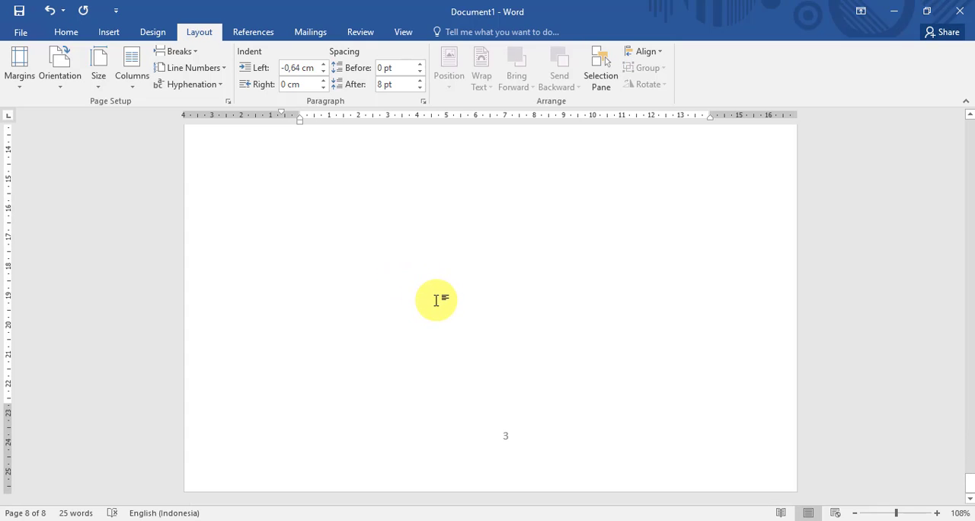
{"action": "scroll", "coordinate": [614, 371], "scroll_direction": "up", "scroll_amount": 3}
{"action": "scroll", "coordinate": [612, 372], "scroll_direction": "down", "scroll_amount": 3}
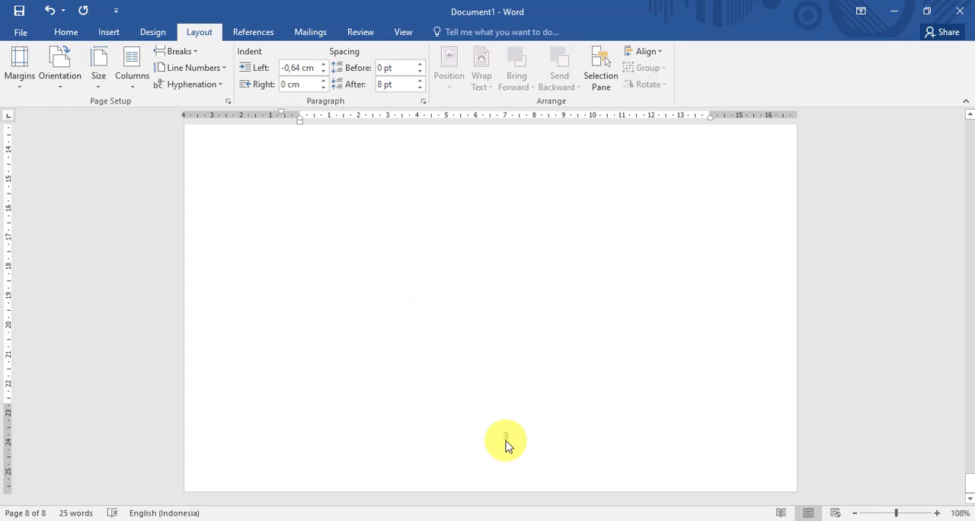
{"action": "double_click", "coordinate": [506, 440]}
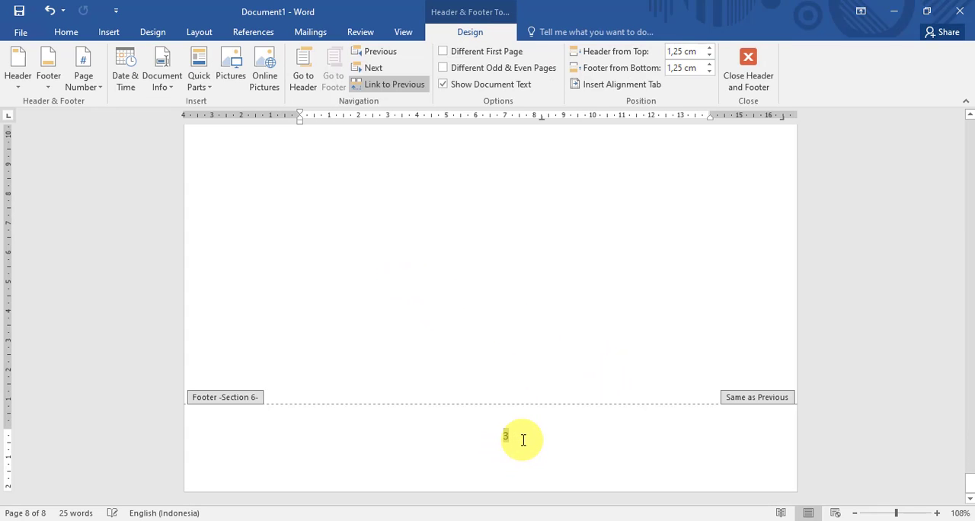
{"action": "left_click", "coordinate": [377, 82]}
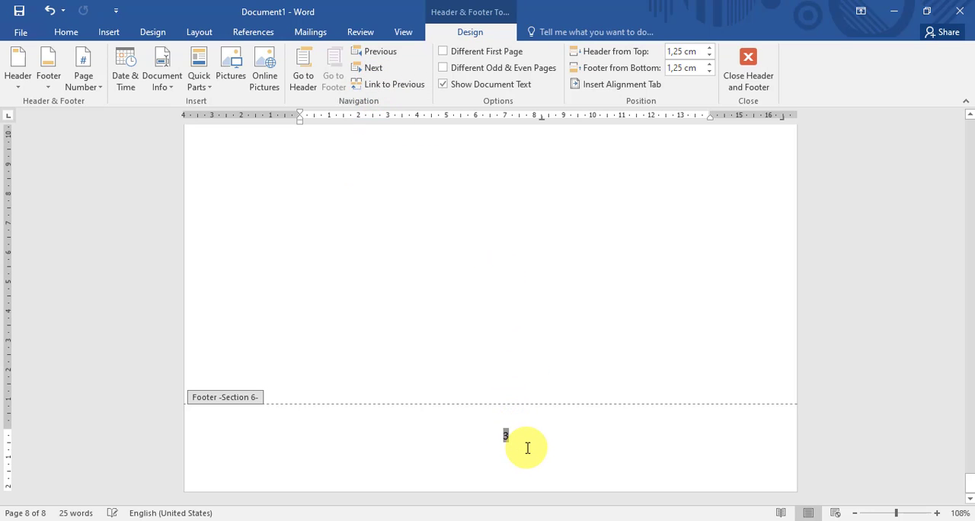
{"action": "key", "text": "Delete"}
{"action": "scroll", "coordinate": [569, 433], "scroll_direction": "up", "scroll_amount": 4}
{"action": "double_click", "coordinate": [558, 366]}
- Set the page numbering of section 6 to start at 4 from its header on the Penelitian page
{"action": "scroll", "coordinate": [560, 358], "scroll_direction": "down", "scroll_amount": 1}
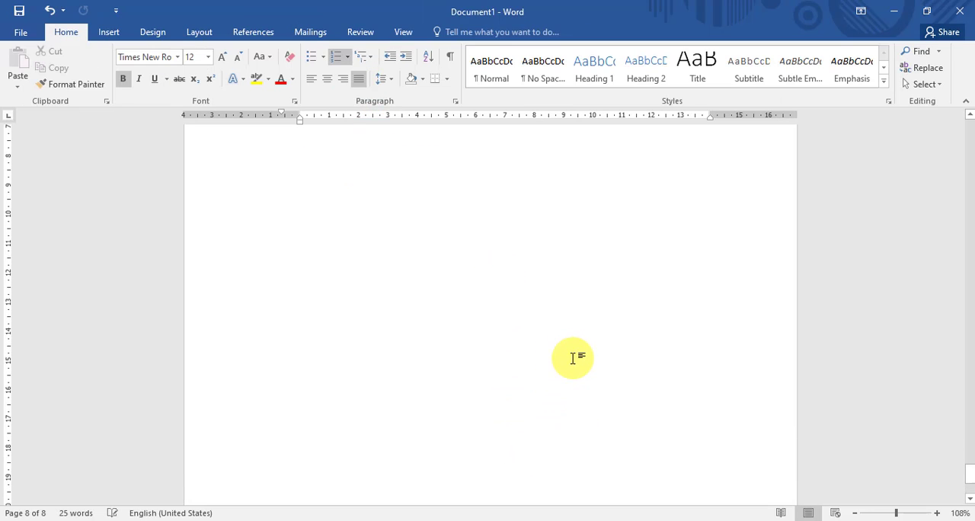
{"action": "scroll", "coordinate": [572, 358], "scroll_direction": "up", "scroll_amount": 6}
{"action": "scroll", "coordinate": [577, 358], "scroll_direction": "down", "scroll_amount": 2}
{"action": "double_click", "coordinate": [707, 202]}
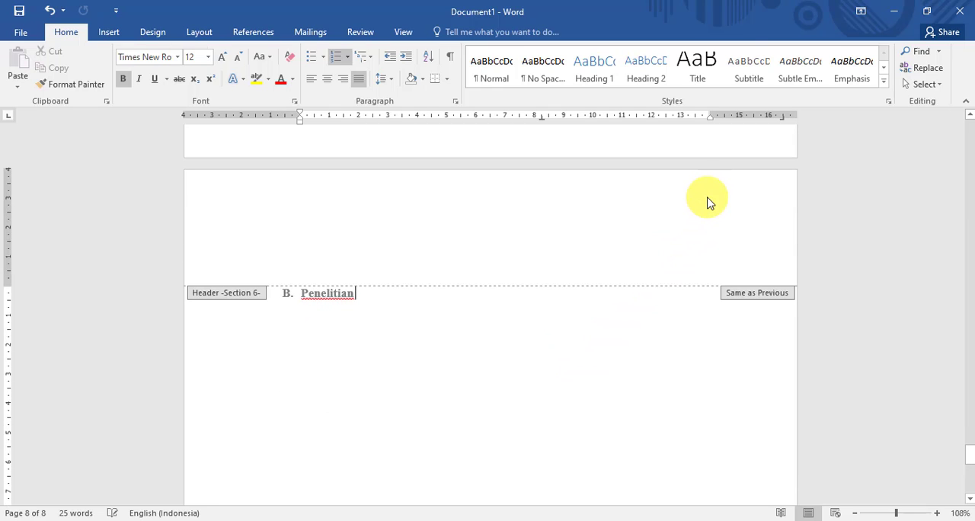
{"action": "left_click", "coordinate": [83, 76]}
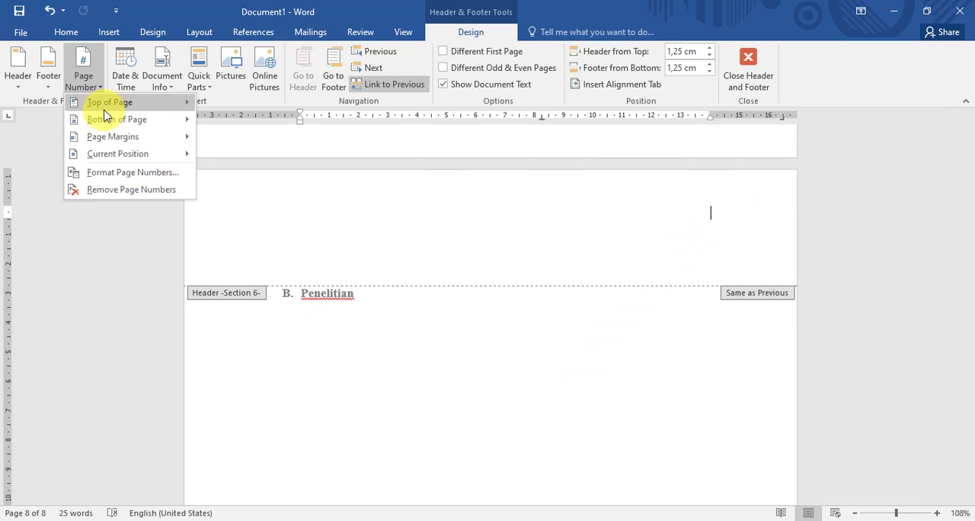
{"action": "left_click", "coordinate": [126, 174]}
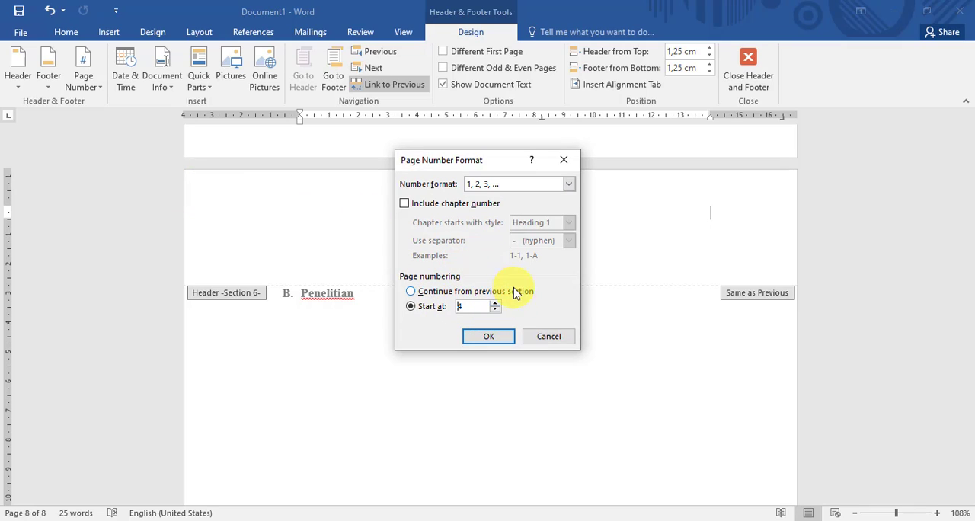
{"action": "left_click", "coordinate": [489, 336]}
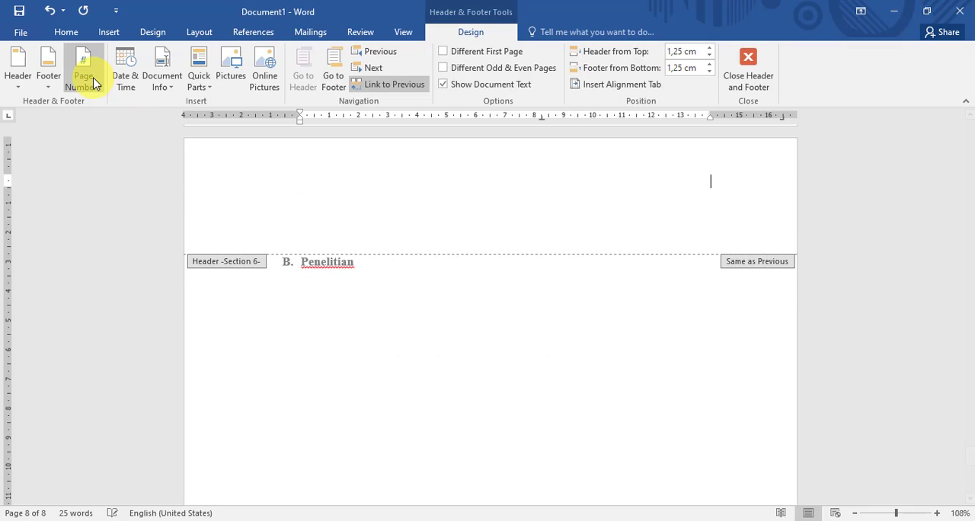
- Insert a Plain Number 3 page number at the top of the section 6 page and leave header editing
{"action": "left_click", "coordinate": [90, 81]}
{"action": "mouse_move", "coordinate": [130, 110]}
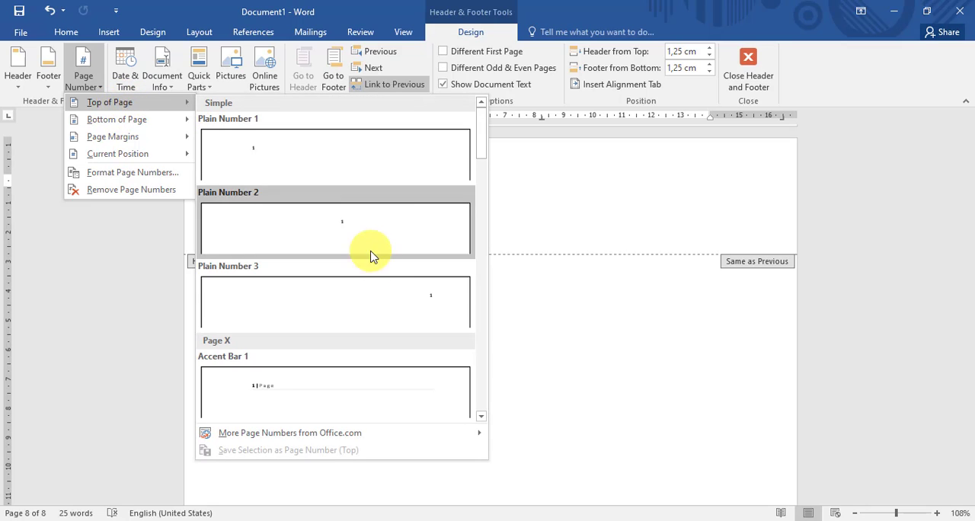
{"action": "left_click", "coordinate": [414, 303]}
{"action": "left_click", "coordinate": [746, 67]}
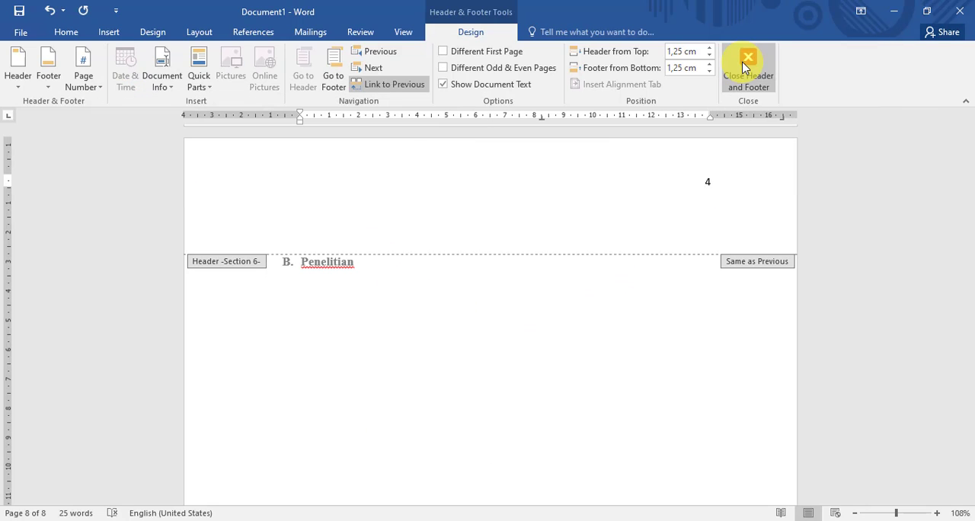
- Unlink the section 6 header on the Penelitian page from the previous section
{"action": "scroll", "coordinate": [692, 250], "scroll_direction": "down", "scroll_amount": 5}
{"action": "scroll", "coordinate": [692, 249], "scroll_direction": "down", "scroll_amount": 4}
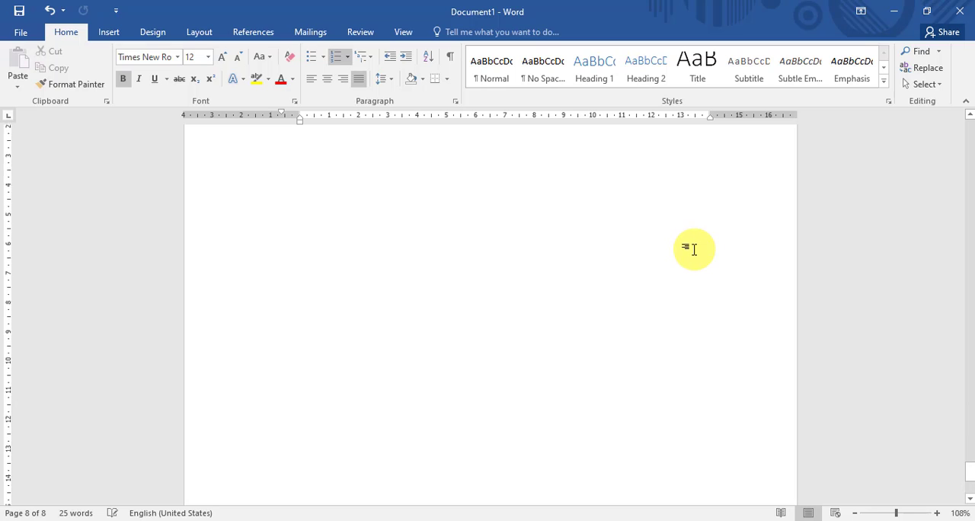
{"action": "scroll", "coordinate": [720, 228], "scroll_direction": "up", "scroll_amount": 3}
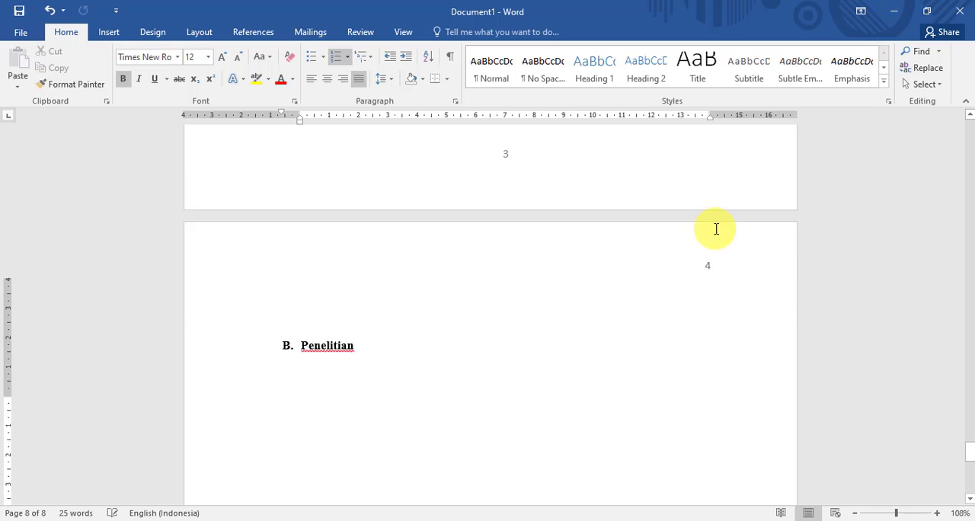
{"action": "double_click", "coordinate": [709, 368]}
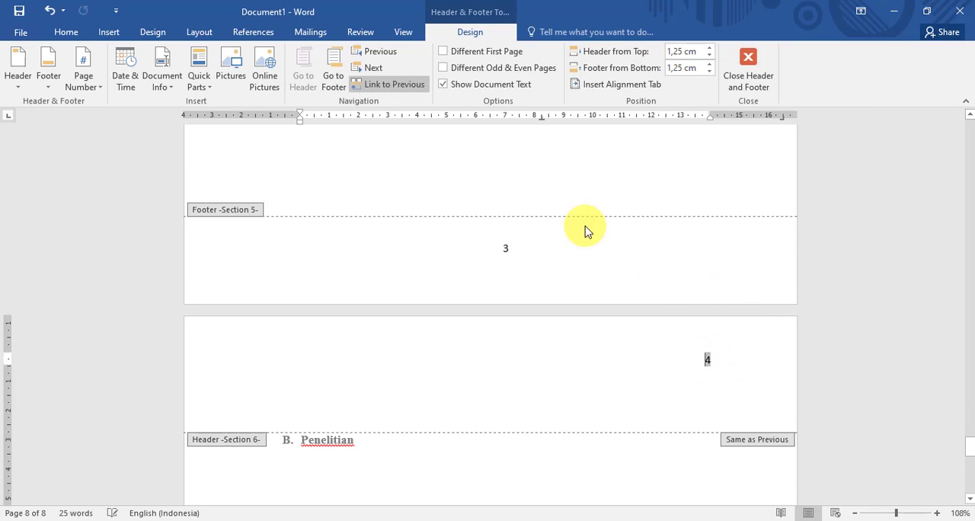
{"action": "left_click", "coordinate": [406, 85]}
{"action": "scroll", "coordinate": [723, 355], "scroll_direction": "down", "scroll_amount": 3}
{"action": "scroll", "coordinate": [797, 337], "scroll_direction": "up", "scroll_amount": 3}
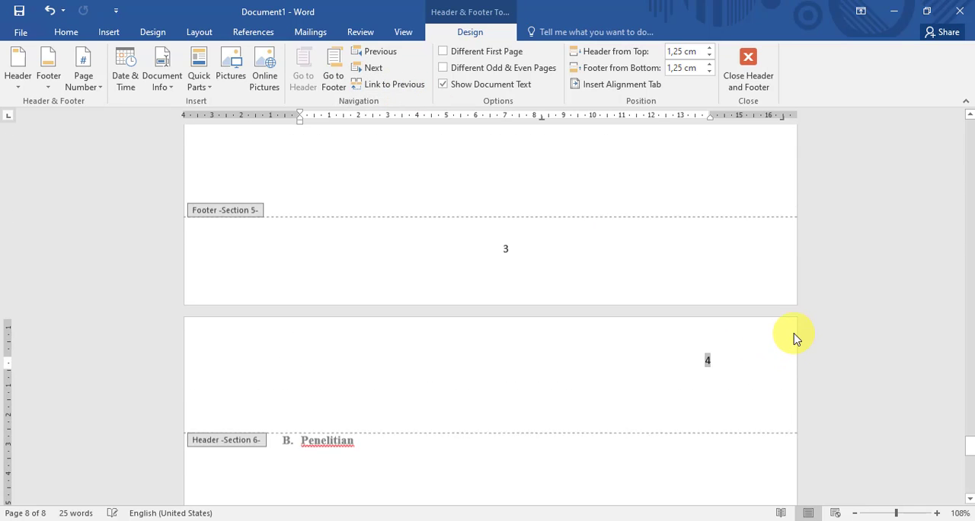
- Remove the page number from the section 5 header on the BAB II page and leave header editing
{"action": "scroll", "coordinate": [797, 338], "scroll_direction": "down", "scroll_amount": 5}
{"action": "scroll", "coordinate": [797, 338], "scroll_direction": "up", "scroll_amount": 5}
{"action": "right_click", "coordinate": [797, 333]}
{"action": "left_click", "coordinate": [719, 211]}
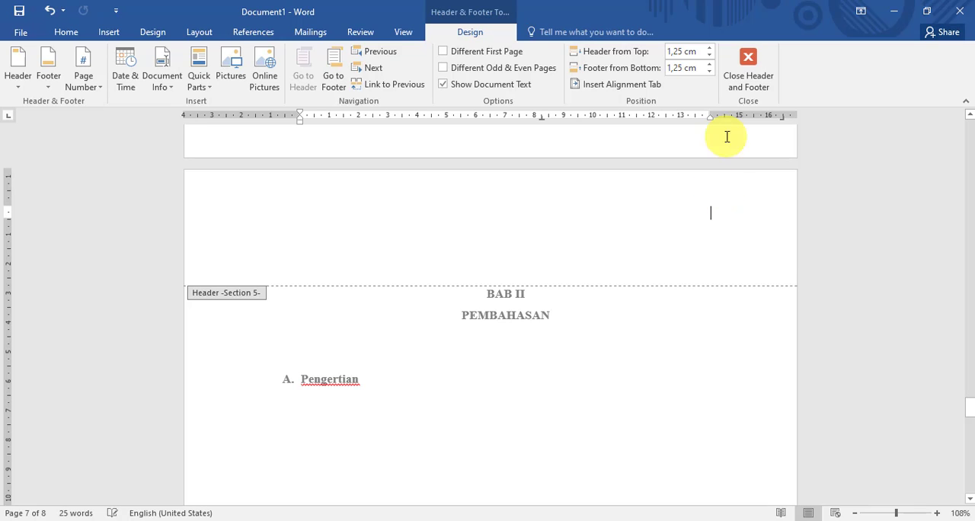
{"action": "left_click", "coordinate": [747, 67]}
- Insert a Next Page section break after the Penelitian heading to start a new section
{"action": "scroll", "coordinate": [694, 305], "scroll_direction": "down", "scroll_amount": 1}
{"action": "scroll", "coordinate": [697, 309], "scroll_direction": "up", "scroll_amount": 8}
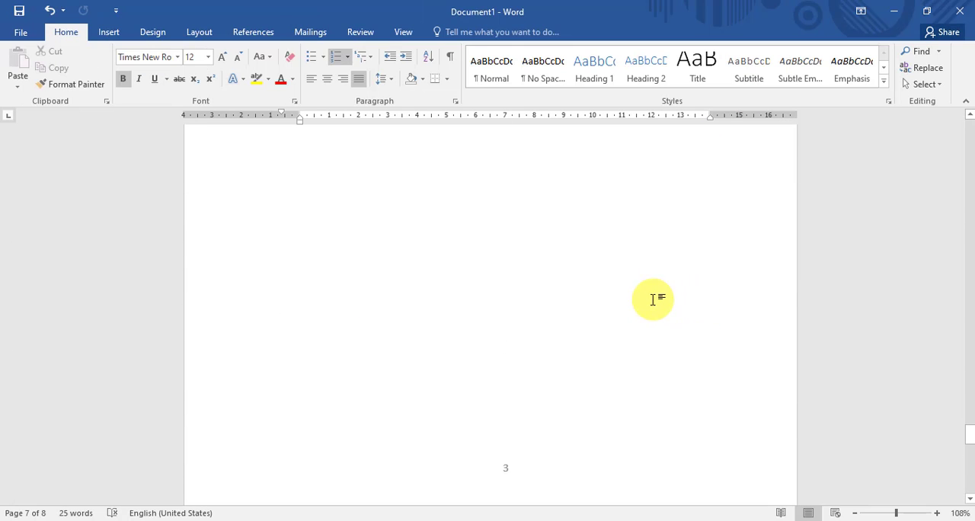
{"action": "scroll", "coordinate": [564, 312], "scroll_direction": "down", "scroll_amount": 6}
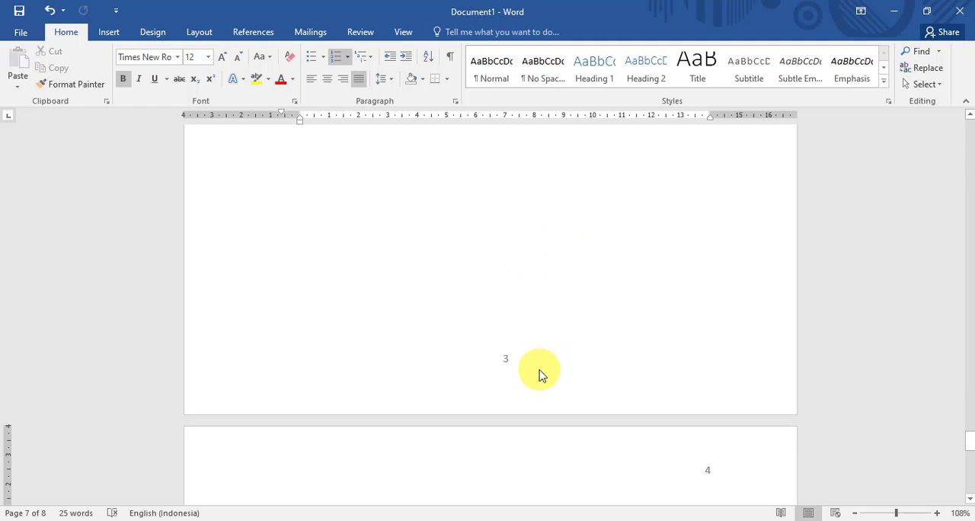
{"action": "scroll", "coordinate": [533, 362], "scroll_direction": "down", "scroll_amount": 4}
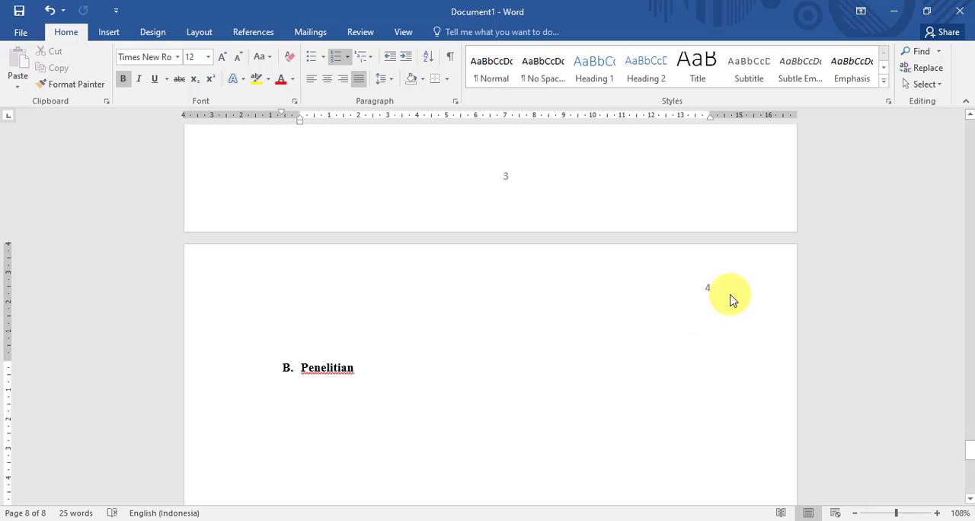
{"action": "scroll", "coordinate": [706, 278], "scroll_direction": "down", "scroll_amount": 10}
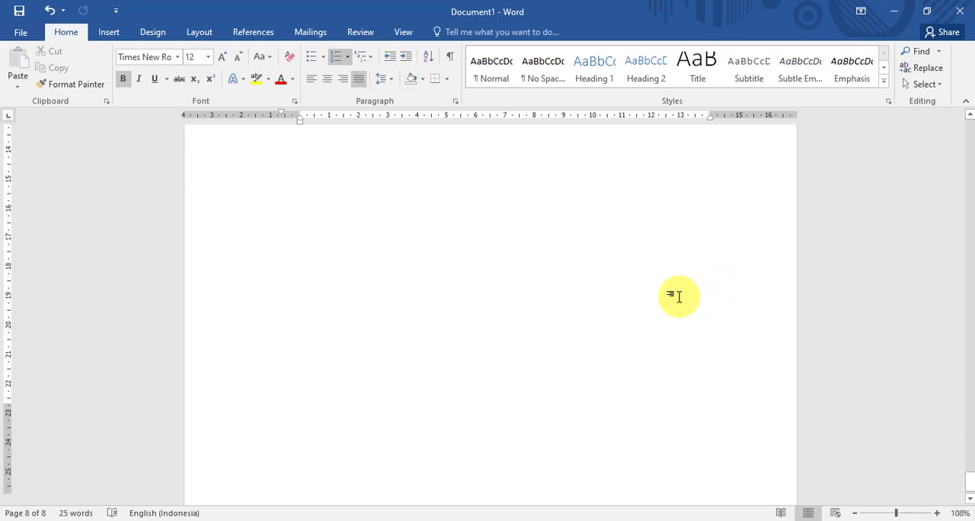
{"action": "scroll", "coordinate": [668, 316], "scroll_direction": "up", "scroll_amount": 10}
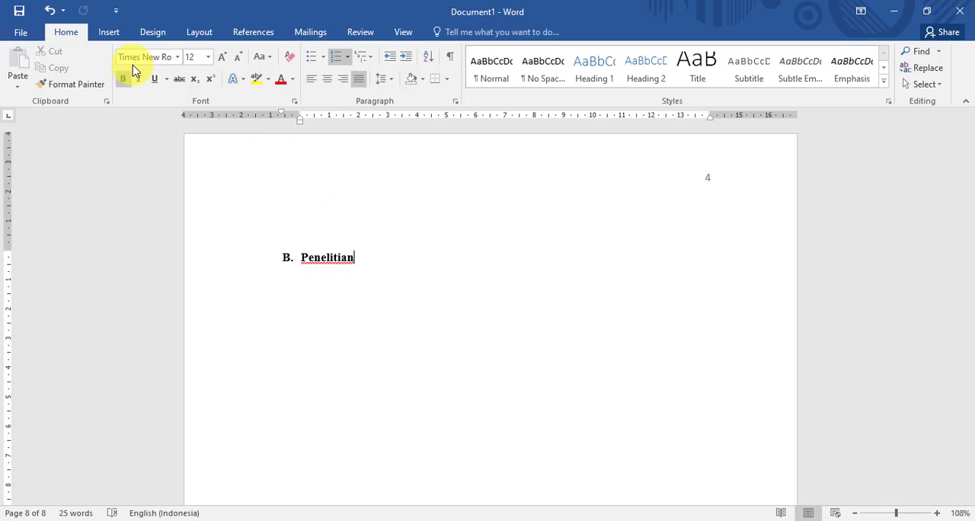
{"action": "left_click", "coordinate": [200, 32]}
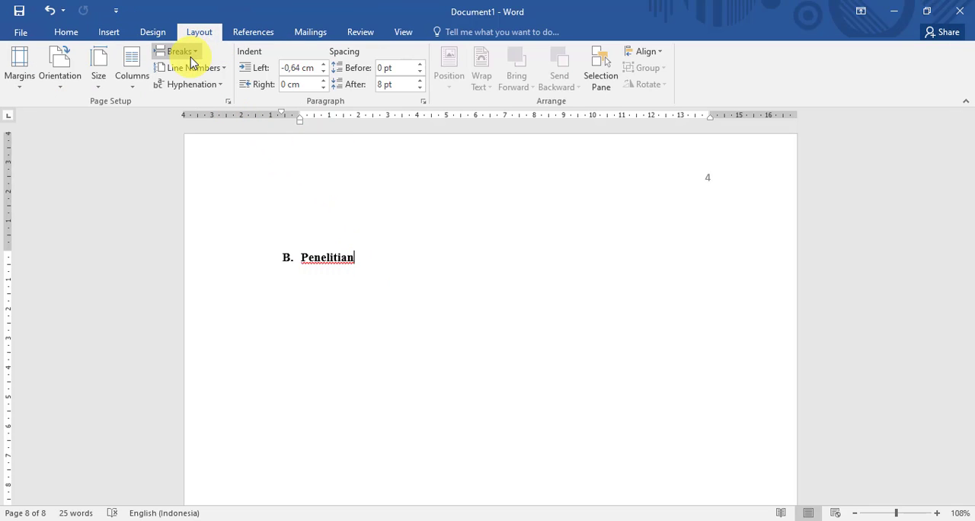
{"action": "left_click", "coordinate": [190, 62]}
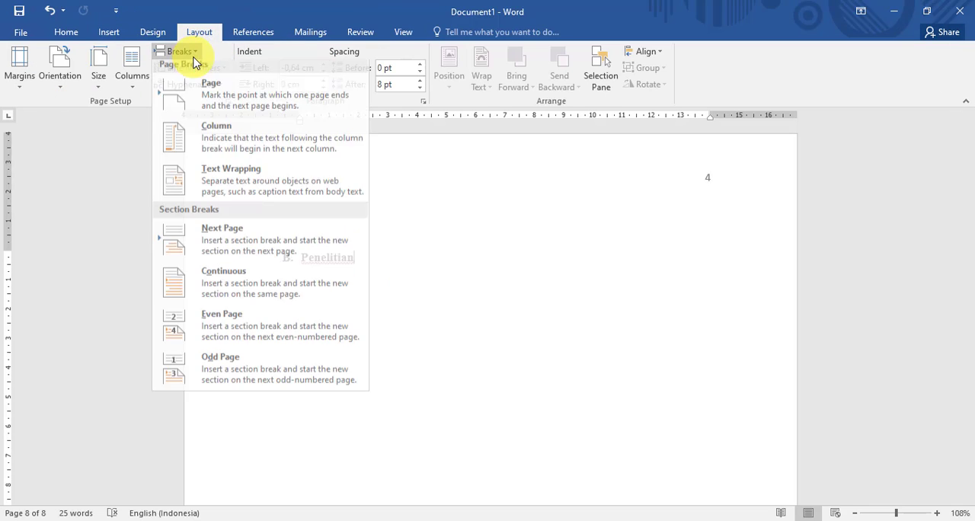
{"action": "left_click", "coordinate": [251, 252]}
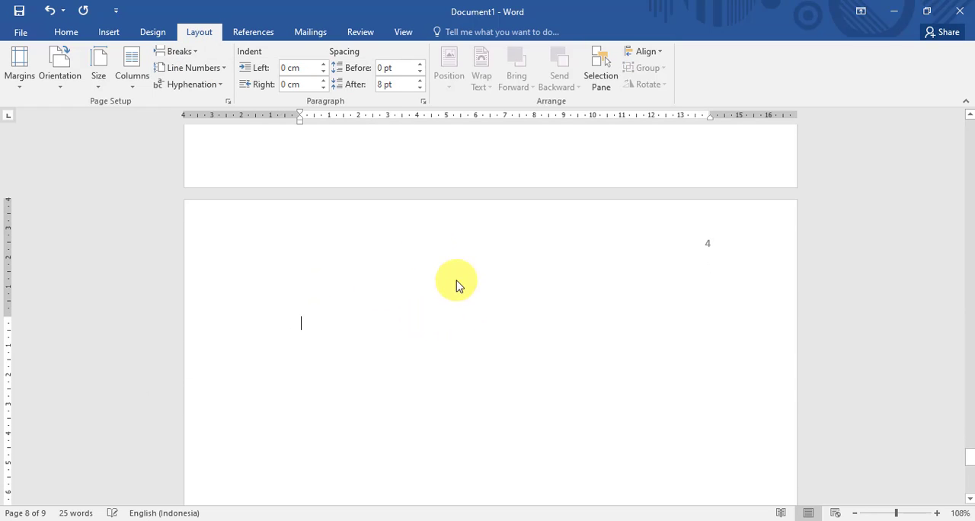
- Add the centred two-line chapter title "BAB III" and "PENUTUP" on the new page
{"action": "left_click", "coordinate": [67, 31]}
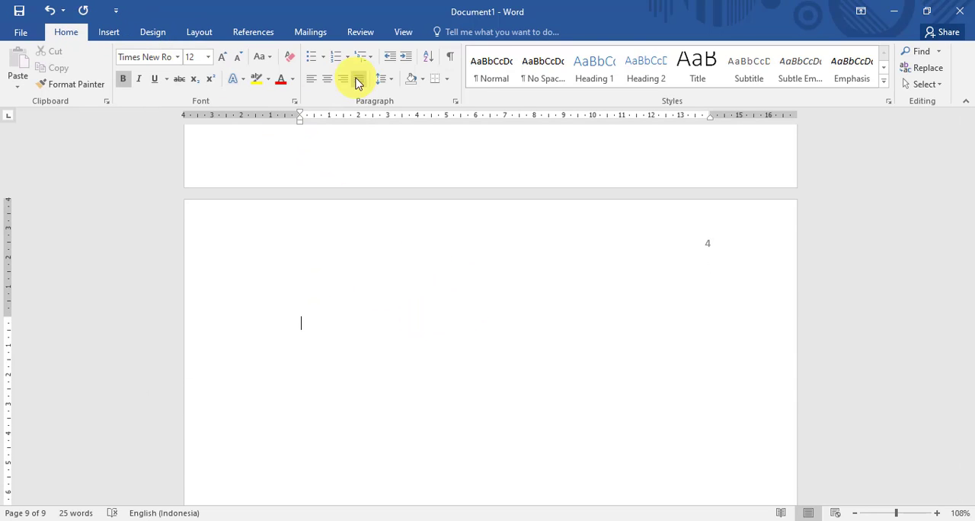
{"action": "type", "text": "BAB III"}
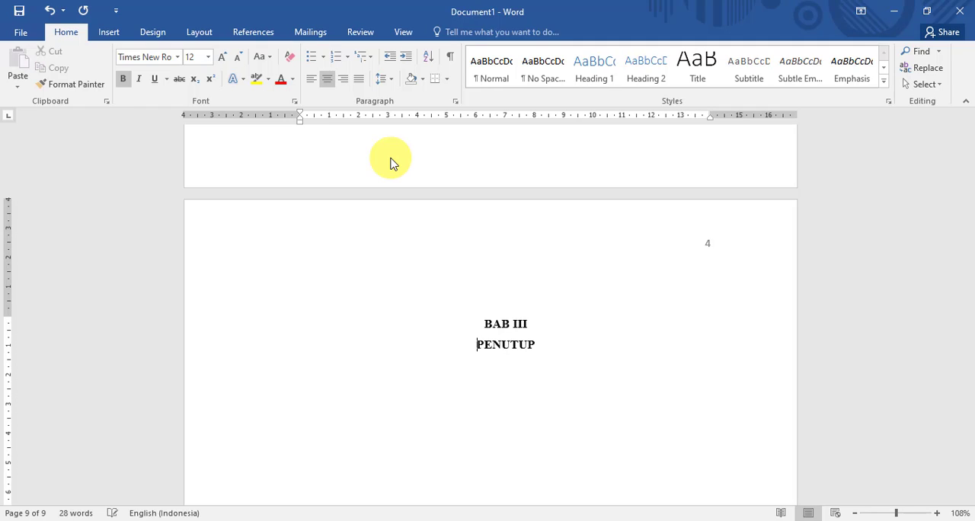
- Add the justified lettered heading "A. Kesimpulan" below PENUTUP with its text indent moved back to the left margin
{"action": "left_click", "coordinate": [569, 341]}
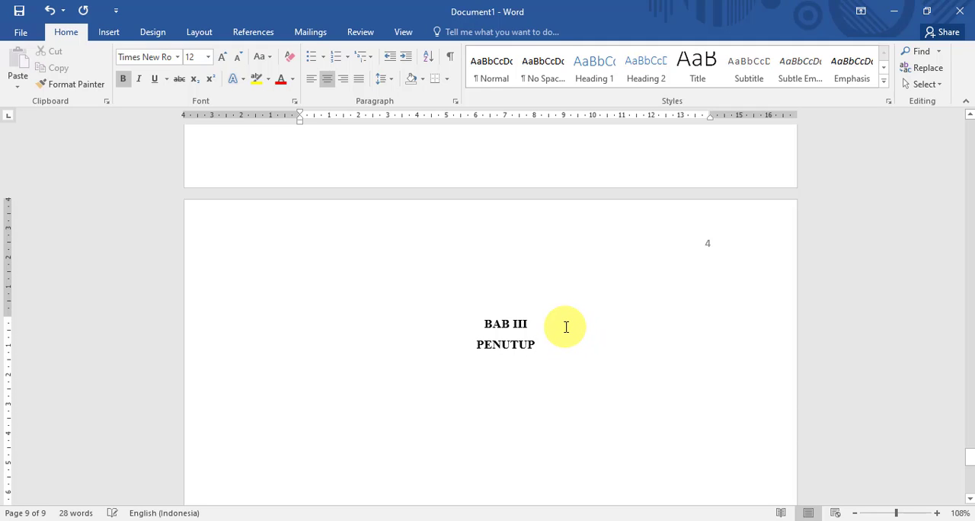
{"action": "left_click", "coordinate": [358, 79]}
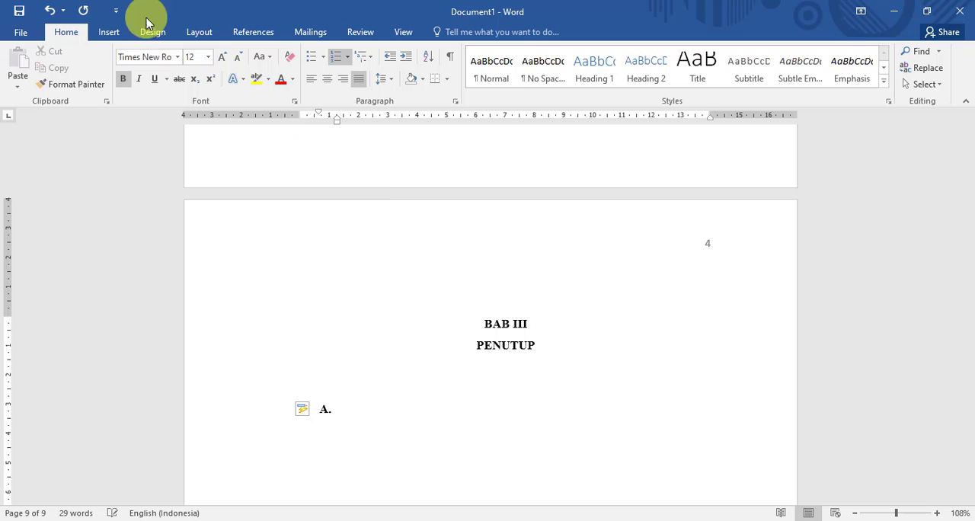
{"action": "left_click_drag", "start_coordinate": [338, 121], "coordinate": [300, 121]}
{"action": "type", "text": "Kesimpulan"}
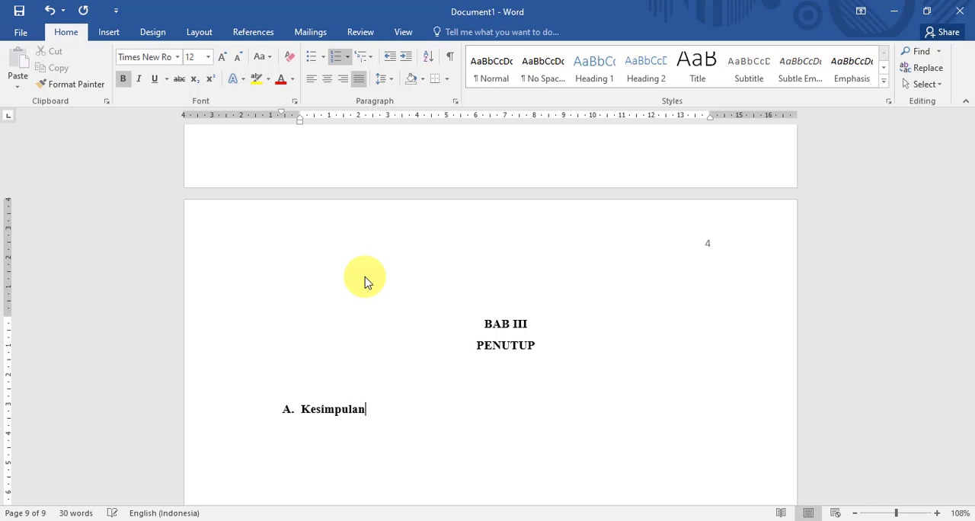
{"action": "scroll", "coordinate": [592, 311], "scroll_direction": "down", "scroll_amount": 4}
{"action": "scroll", "coordinate": [673, 250], "scroll_direction": "up", "scroll_amount": 3}
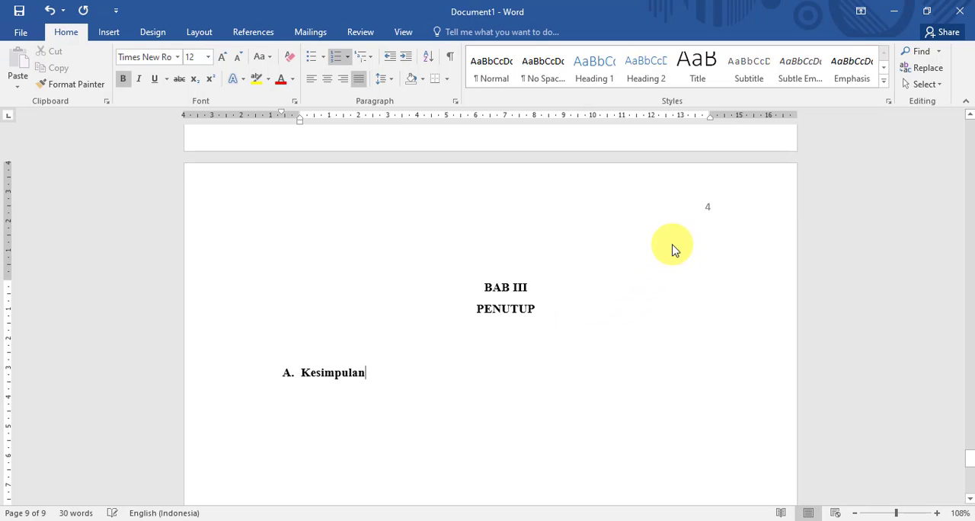
{"action": "scroll", "coordinate": [495, 319], "scroll_direction": "down", "scroll_amount": 4}
{"action": "right_click", "coordinate": [481, 312]}
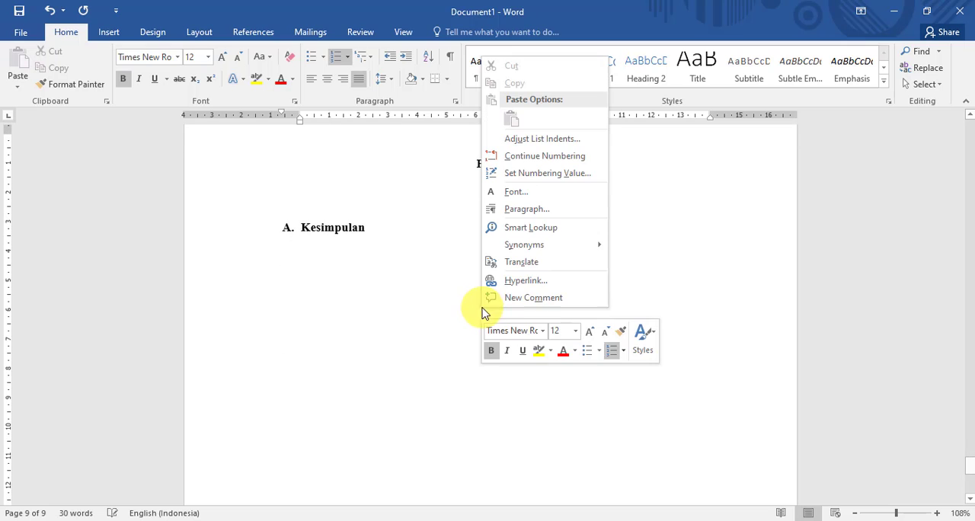
{"action": "left_click", "coordinate": [422, 279]}
{"action": "scroll", "coordinate": [482, 238], "scroll_direction": "down", "scroll_amount": 4}
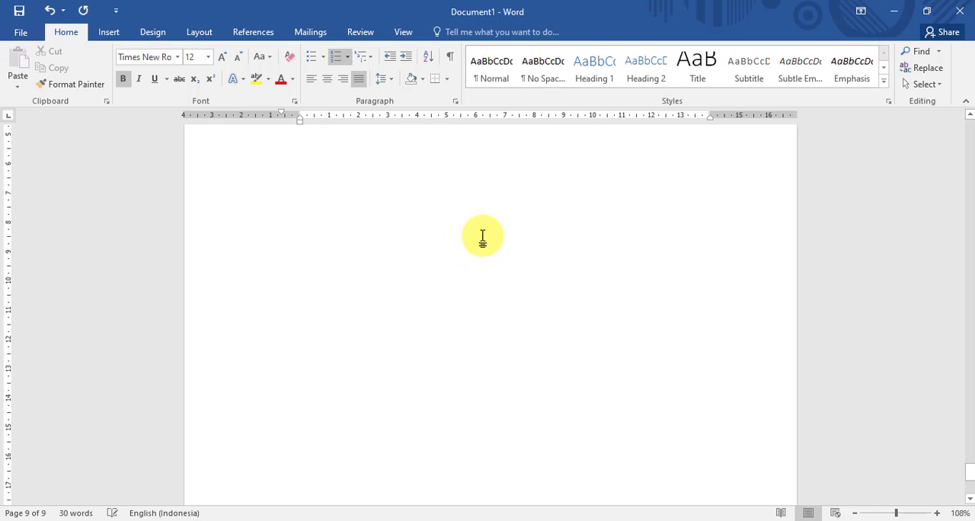
- Unlink the section 7 header on the BAB III page from the previous section, delete its page number and leave header editing
{"action": "scroll", "coordinate": [482, 238], "scroll_direction": "up", "scroll_amount": 8}
{"action": "double_click", "coordinate": [711, 177]}
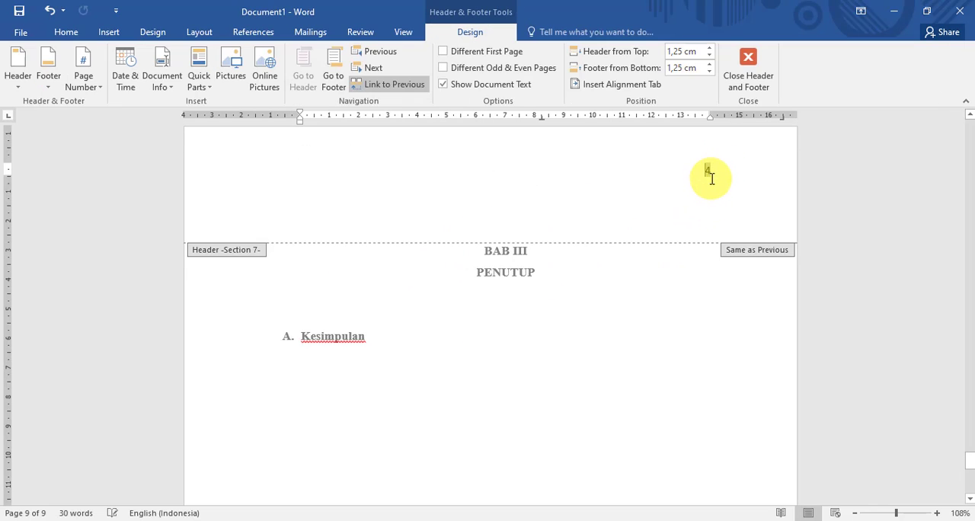
{"action": "left_click", "coordinate": [423, 85]}
{"action": "scroll", "coordinate": [735, 297], "scroll_direction": "down", "scroll_amount": 1}
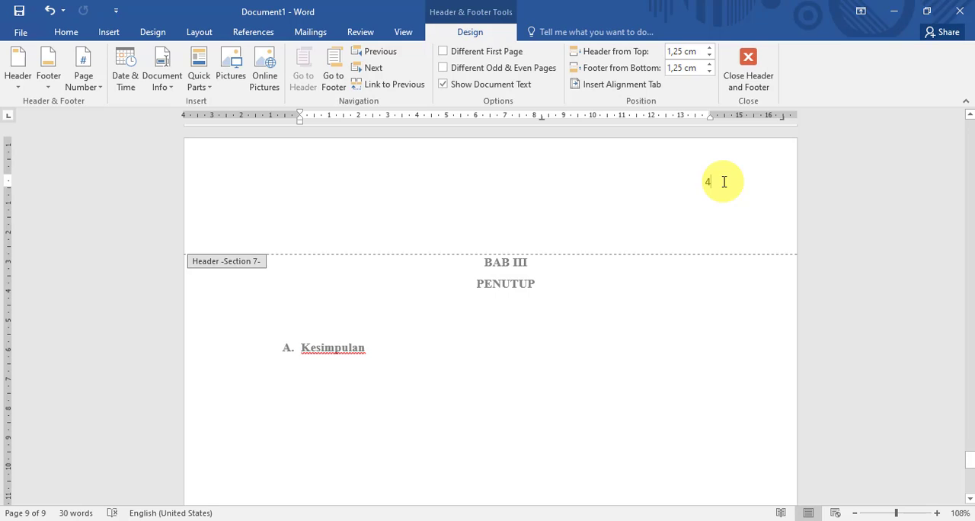
{"action": "key", "text": "BackSpace"}
{"action": "left_click", "coordinate": [747, 64]}
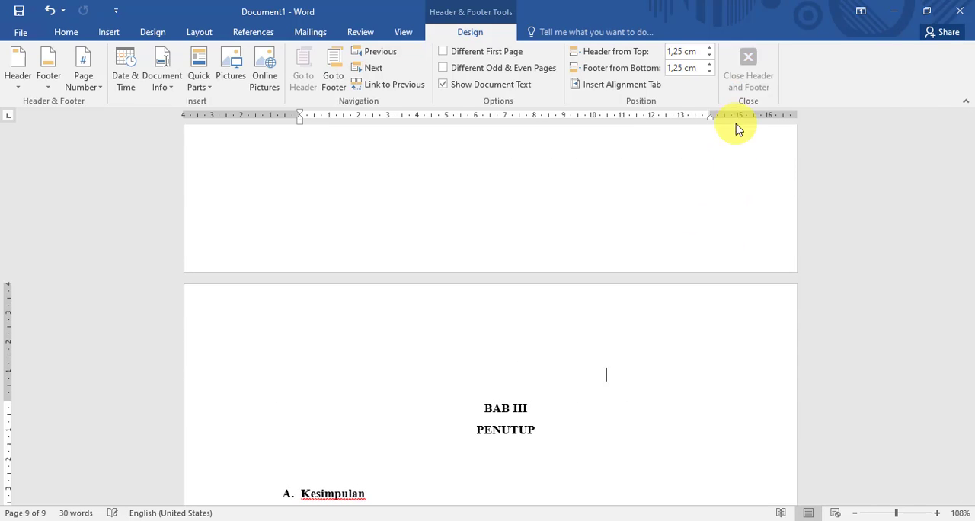
- Set the page numbering of section 7 to start at 5 from the footer of the BAB III page
{"action": "scroll", "coordinate": [692, 285], "scroll_direction": "up", "scroll_amount": 10}
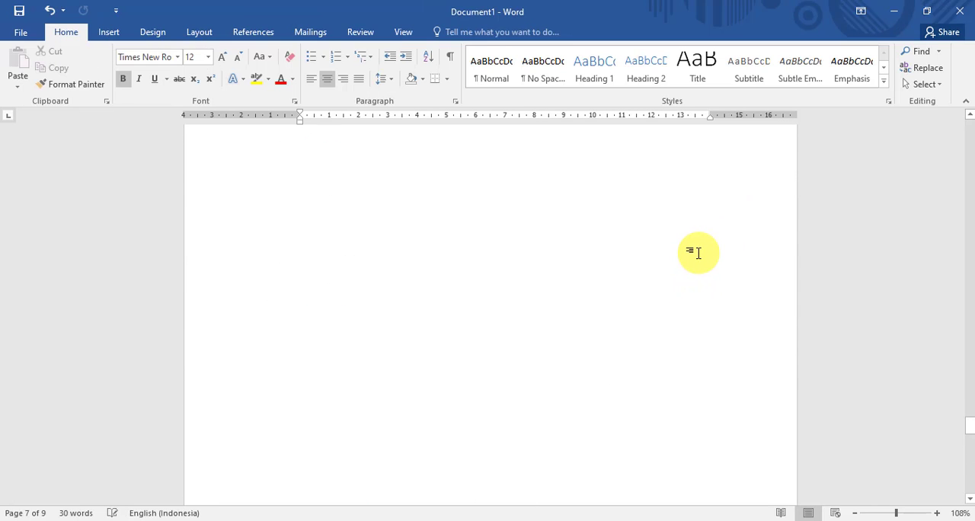
{"action": "scroll", "coordinate": [698, 252], "scroll_direction": "down", "scroll_amount": 15}
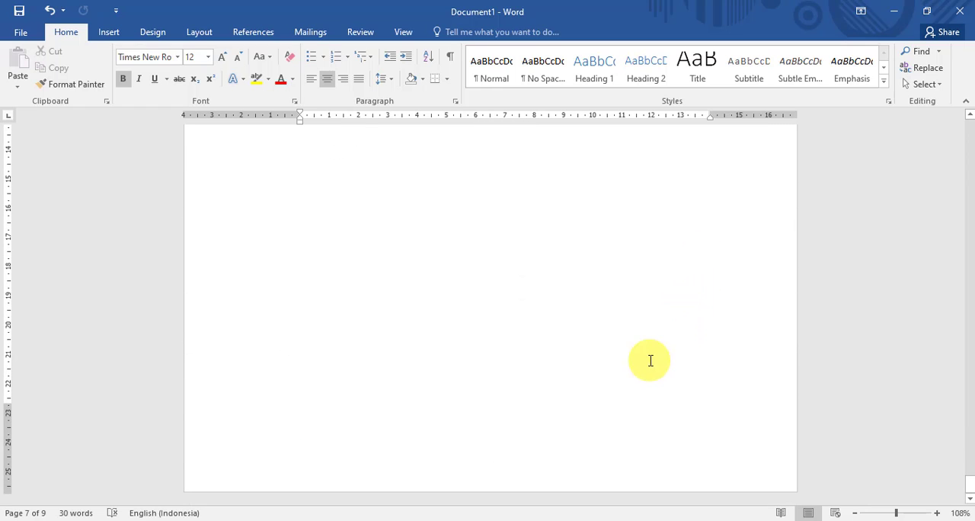
{"action": "double_click", "coordinate": [509, 469]}
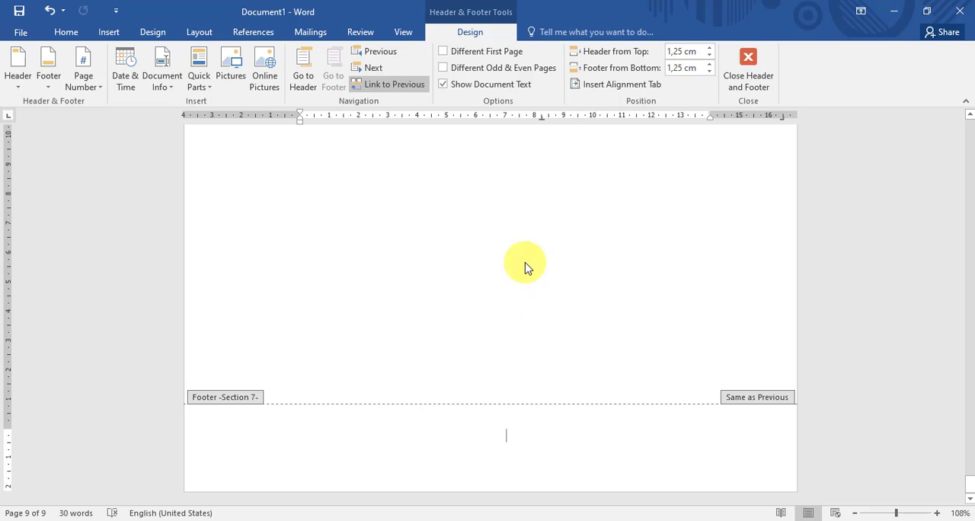
{"action": "left_click", "coordinate": [80, 80]}
{"action": "mouse_move", "coordinate": [110, 110]}
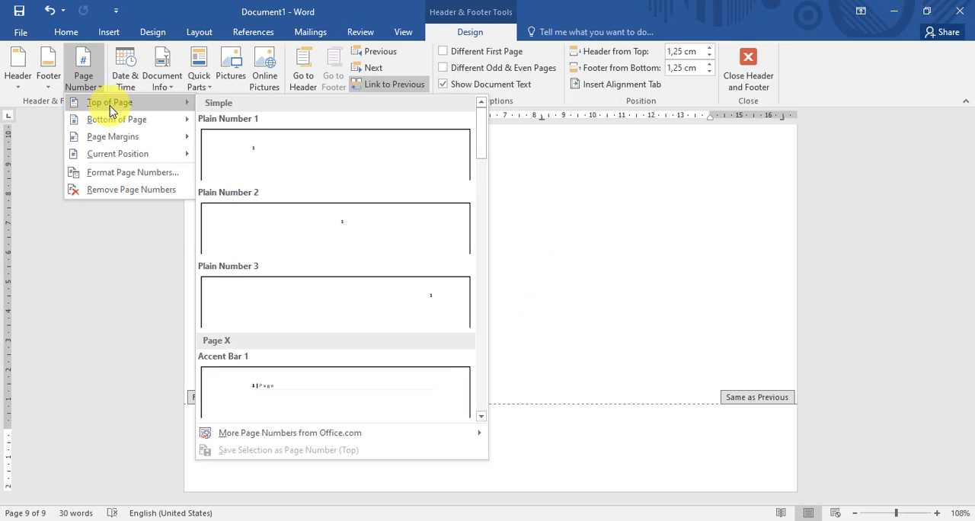
{"action": "left_click", "coordinate": [127, 172]}
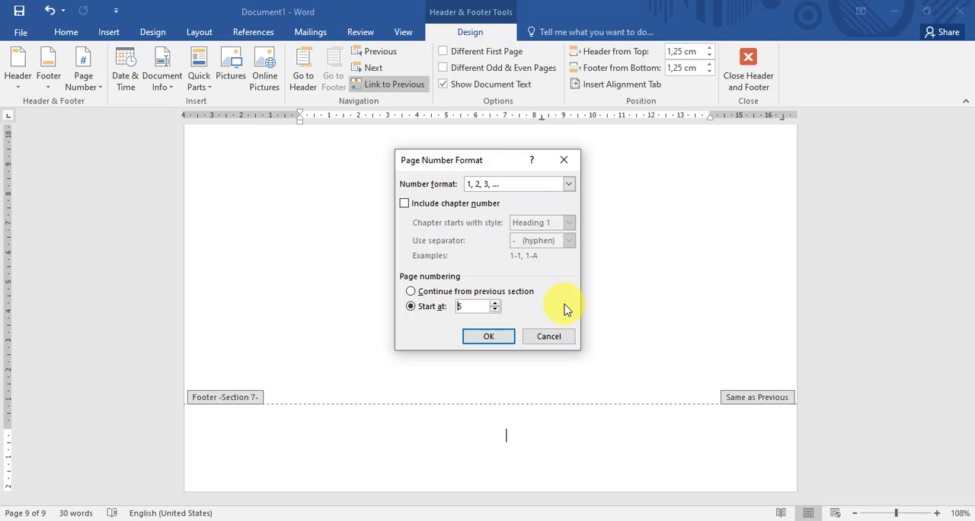
{"action": "left_click", "coordinate": [479, 338]}
- Insert a centred Plain Number 2 page number in the section 7 footer and leave footer editing
{"action": "left_click", "coordinate": [84, 80]}
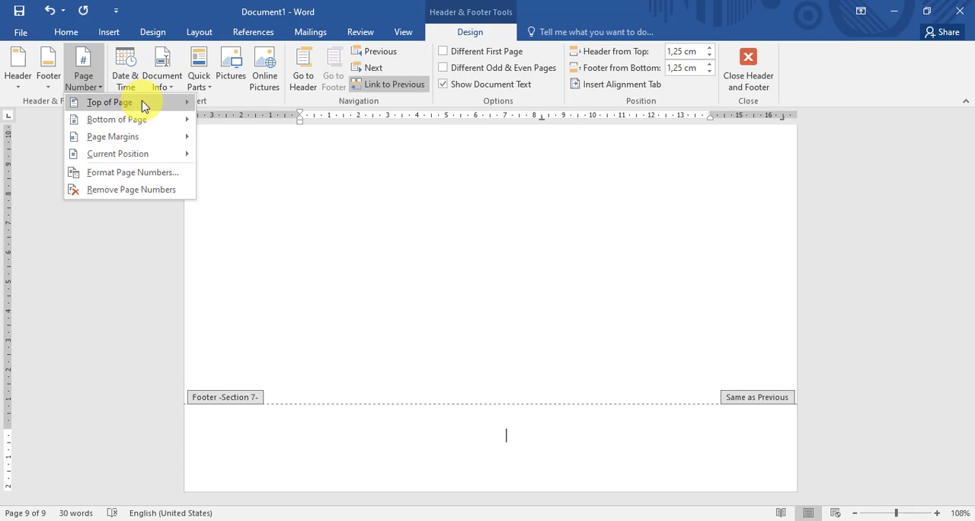
{"action": "mouse_move", "coordinate": [156, 119]}
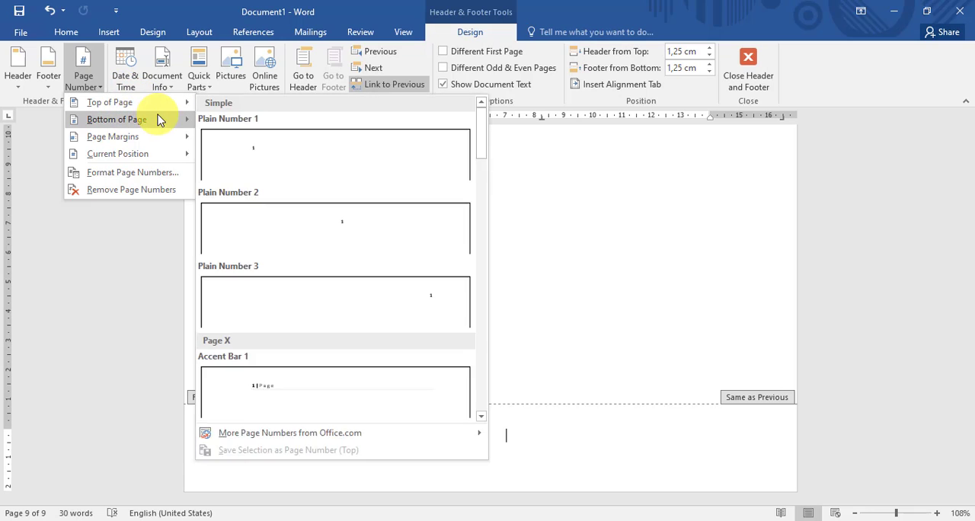
{"action": "left_click", "coordinate": [361, 243]}
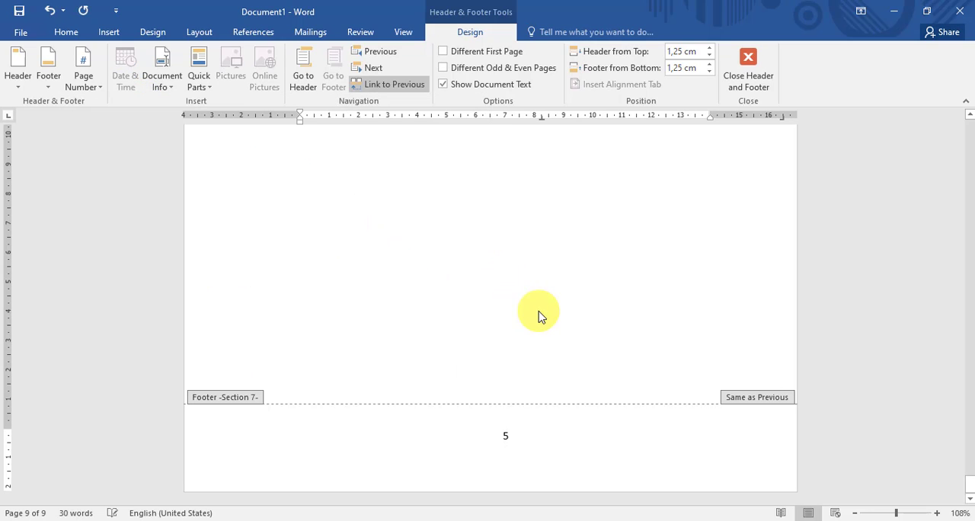
{"action": "left_click", "coordinate": [762, 78]}
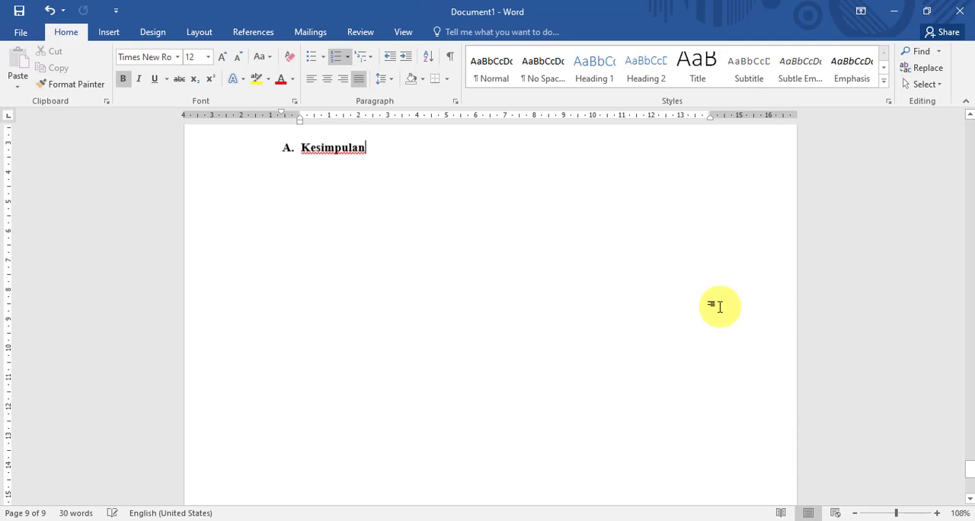
- Unlink the section 7 footer on the BAB III page from the previous section
{"action": "scroll", "coordinate": [566, 268], "scroll_direction": "down", "scroll_amount": 5}
{"action": "scroll", "coordinate": [529, 456], "scroll_direction": "up", "scroll_amount": 15}
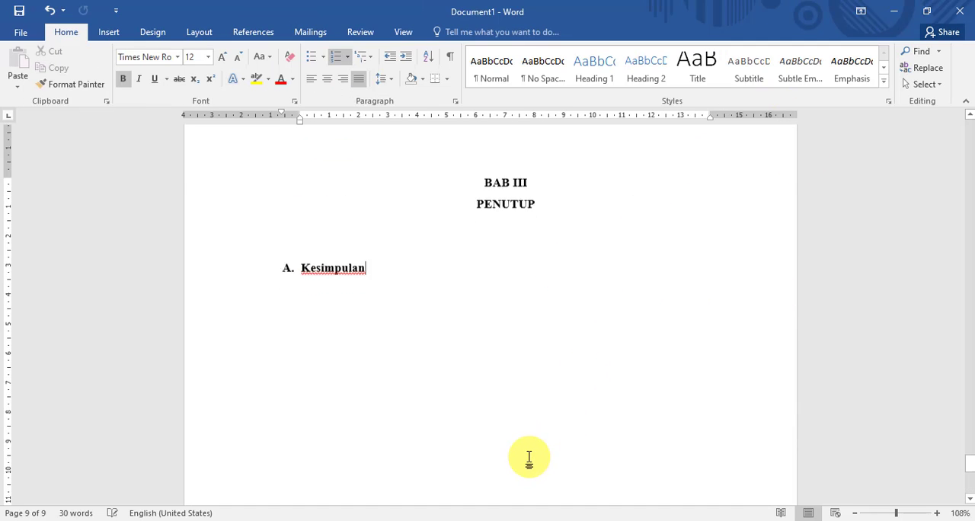
{"action": "scroll", "coordinate": [508, 392], "scroll_direction": "down", "scroll_amount": 15}
{"action": "scroll", "coordinate": [510, 392], "scroll_direction": "down", "scroll_amount": 2}
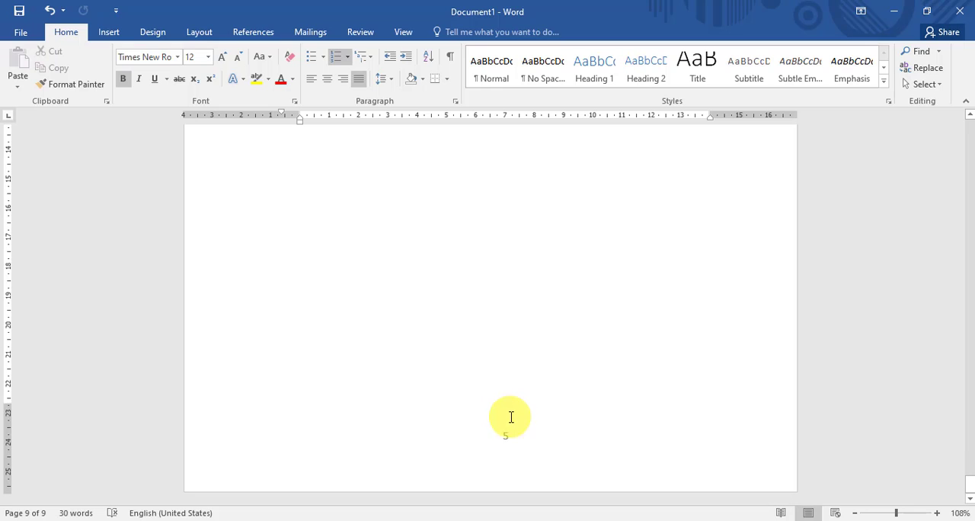
{"action": "double_click", "coordinate": [508, 442]}
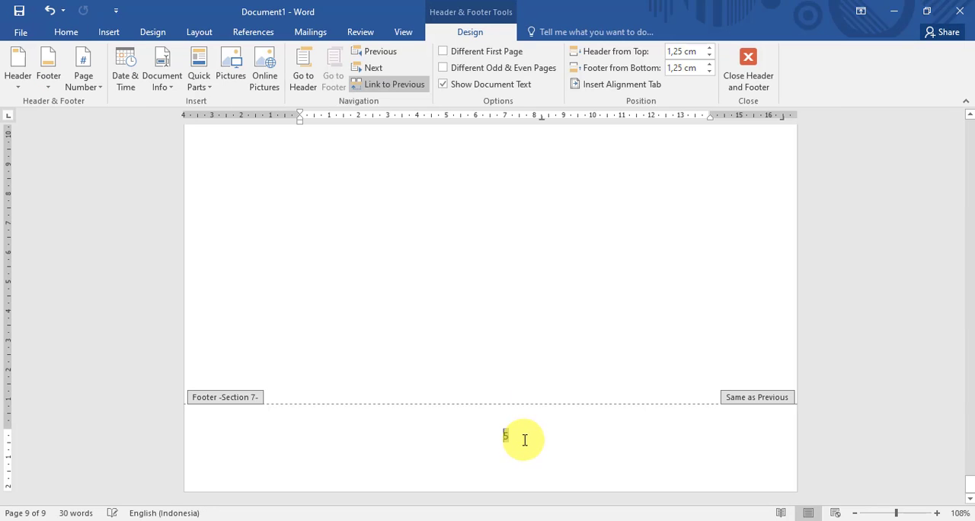
{"action": "left_click", "coordinate": [410, 90]}
- Delete the page number from the section 6 footer on the Penelitian page and leave footer editing
{"action": "scroll", "coordinate": [546, 272], "scroll_direction": "up", "scroll_amount": 10}
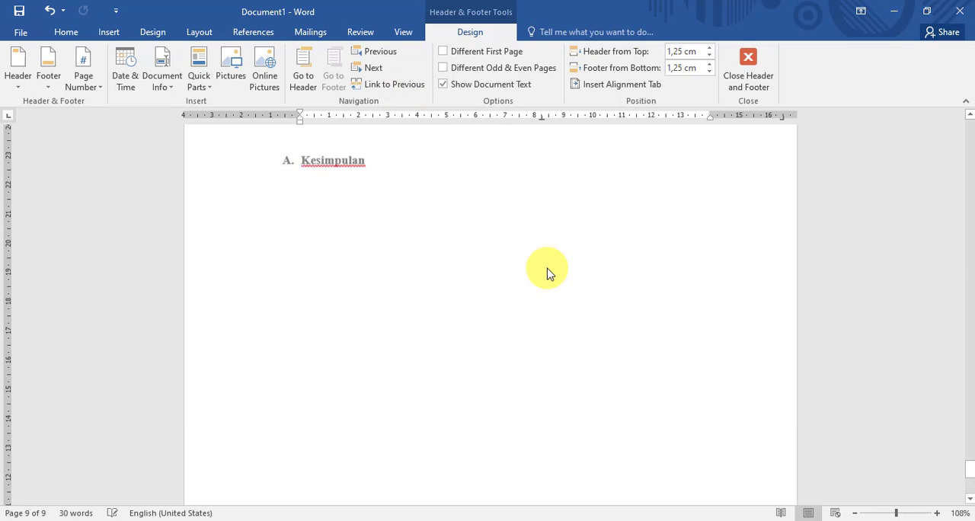
{"action": "left_click", "coordinate": [516, 179]}
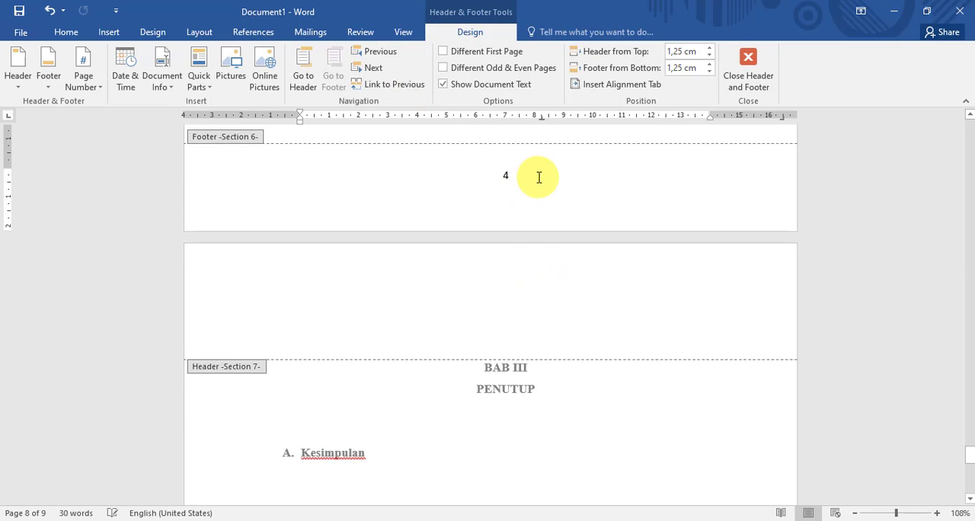
{"action": "key", "text": "Delete"}
{"action": "left_click", "coordinate": [748, 73]}
- Check the header and footer page numbers on the Penelitian and BAB III pages
{"action": "scroll", "coordinate": [678, 213], "scroll_direction": "down", "scroll_amount": 5}
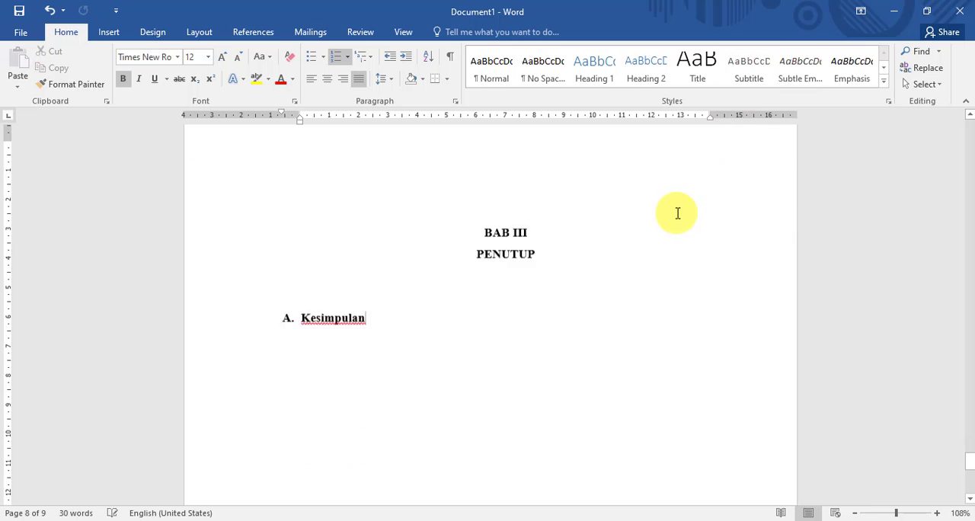
{"action": "scroll", "coordinate": [512, 413], "scroll_direction": "down", "scroll_amount": 15}
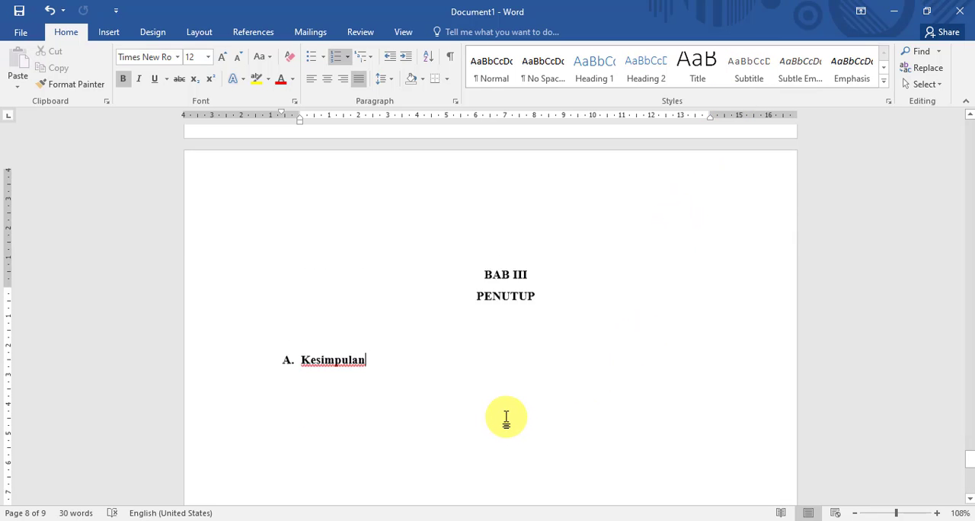
{"action": "scroll", "coordinate": [512, 426], "scroll_direction": "down", "scroll_amount": 1}
{"action": "scroll", "coordinate": [511, 452], "scroll_direction": "up", "scroll_amount": 12}
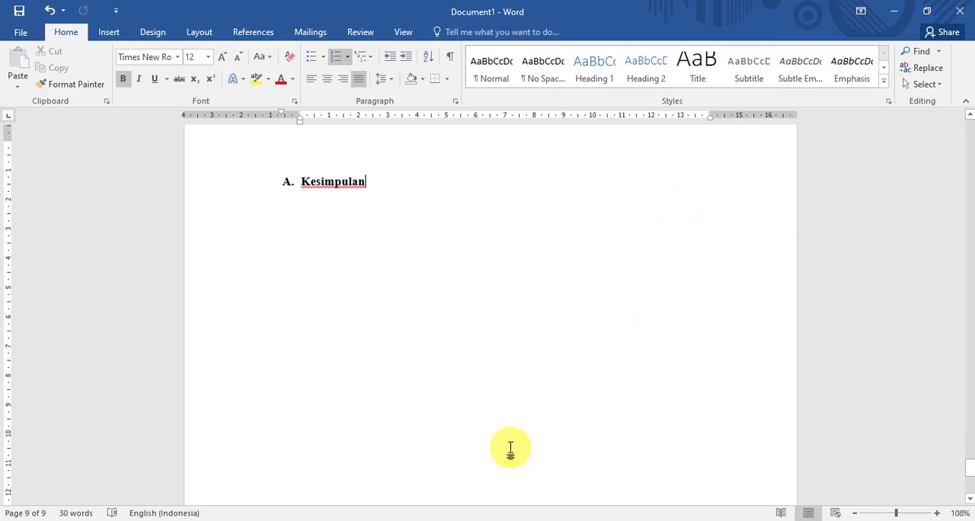
{"action": "scroll", "coordinate": [511, 448], "scroll_direction": "down", "scroll_amount": 5}
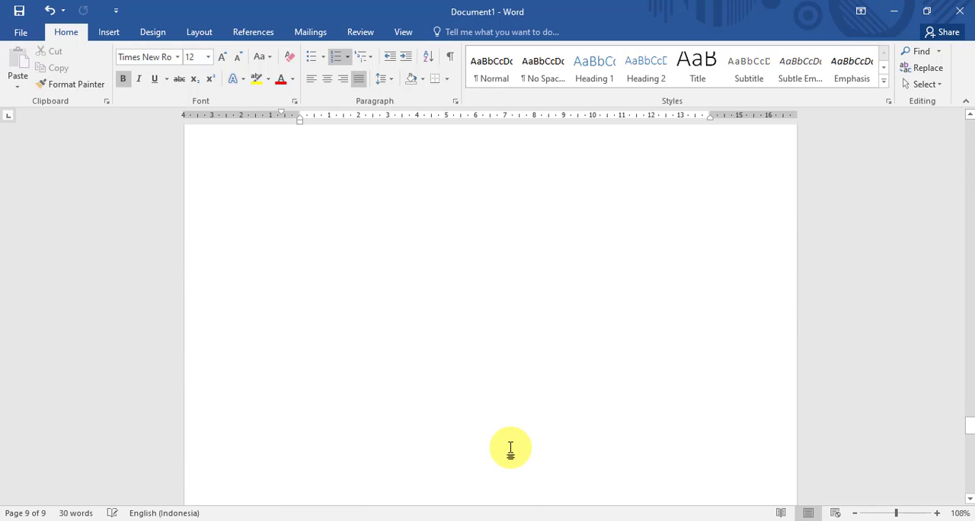
{"action": "scroll", "coordinate": [510, 449], "scroll_direction": "up", "scroll_amount": 8}
{"action": "scroll", "coordinate": [694, 320], "scroll_direction": "down", "scroll_amount": 3}
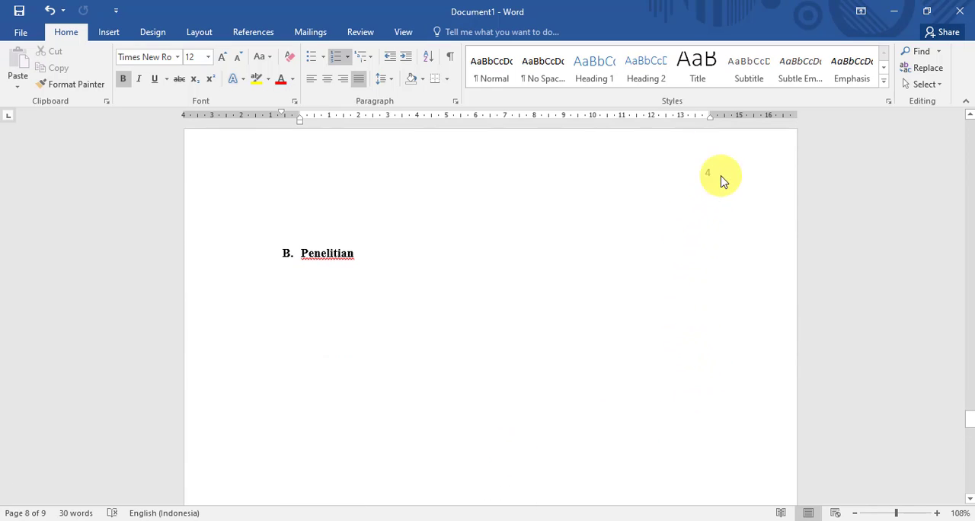
{"action": "scroll", "coordinate": [688, 192], "scroll_direction": "down", "scroll_amount": 4}
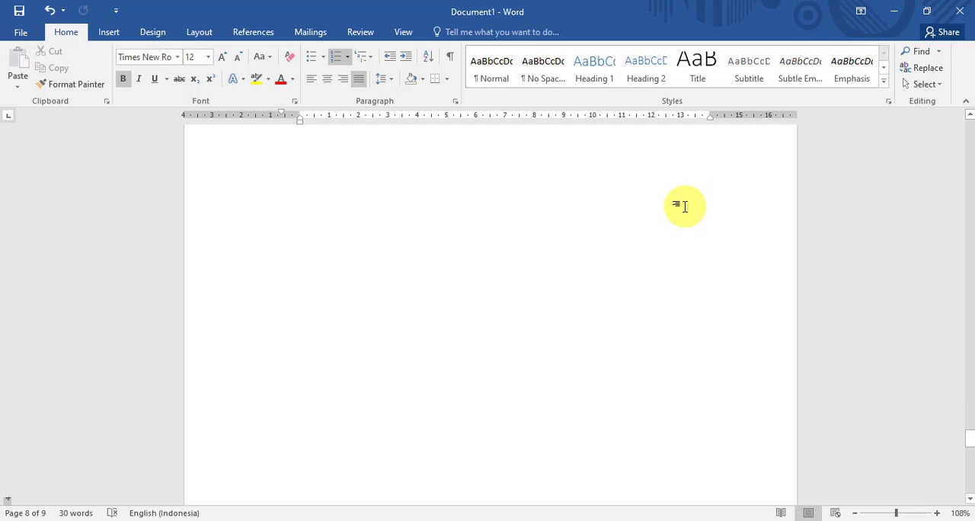
{"action": "scroll", "coordinate": [684, 206], "scroll_direction": "down", "scroll_amount": 10}
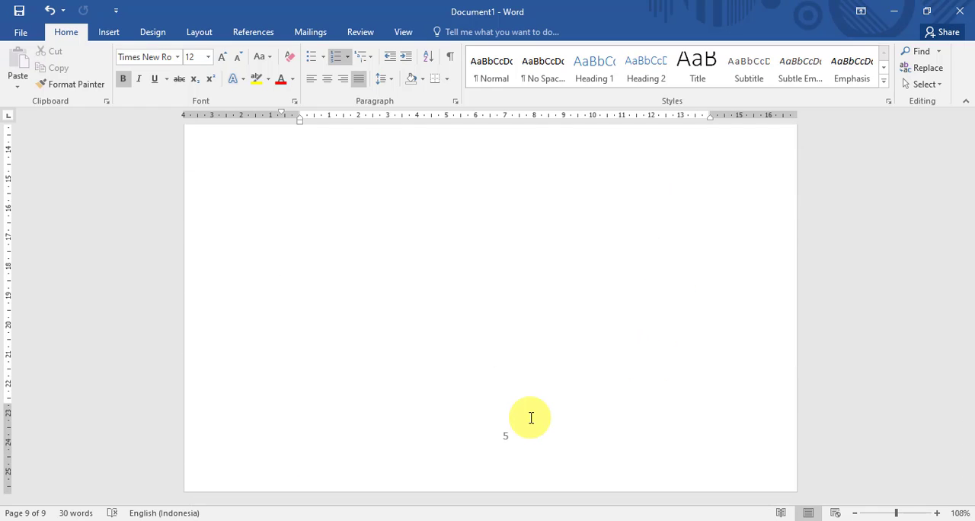